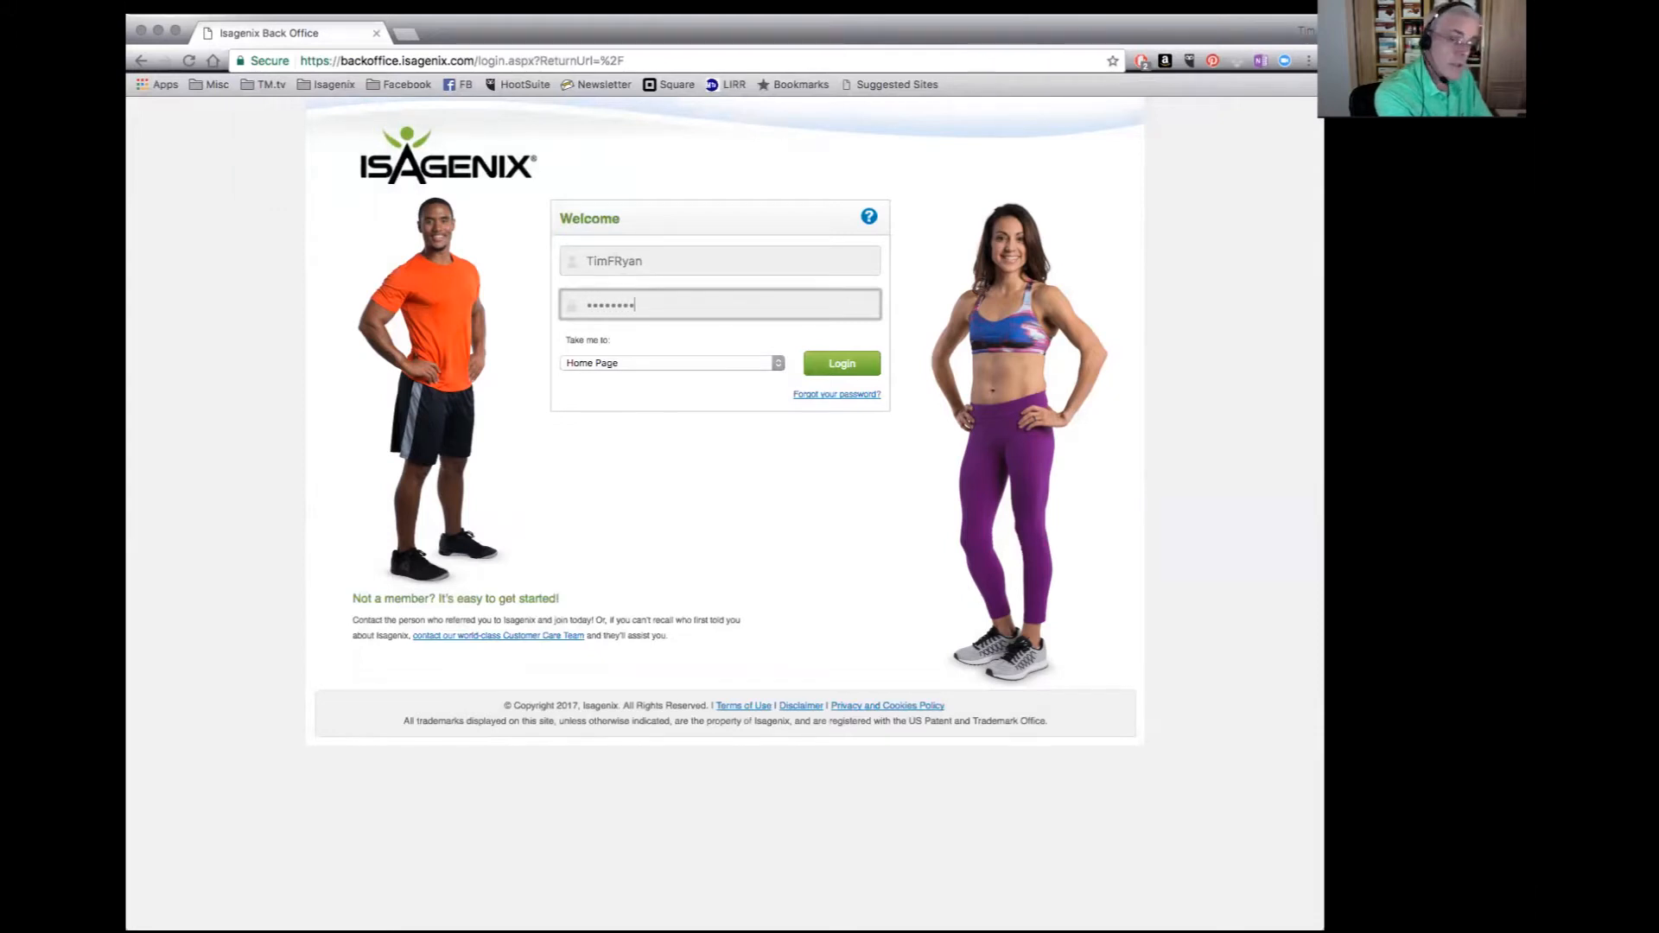
Step: Log in to the Isagenix back office and open the existing autoship order for editing
key(Return)
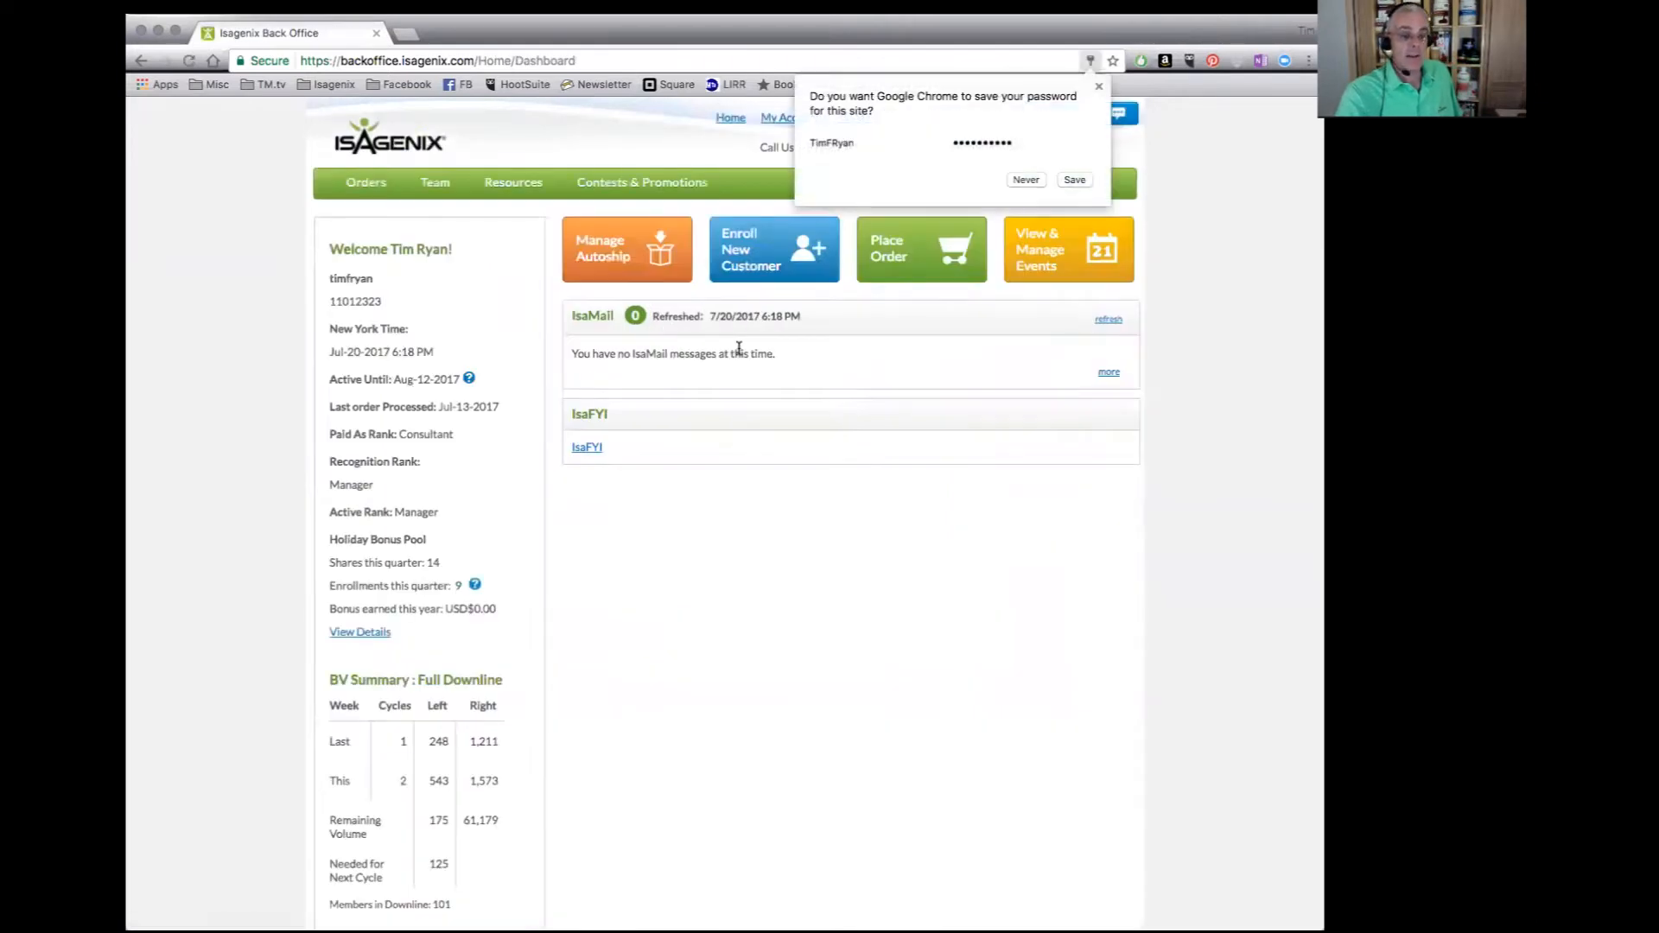
drag(1323, 929, 1259, 687)
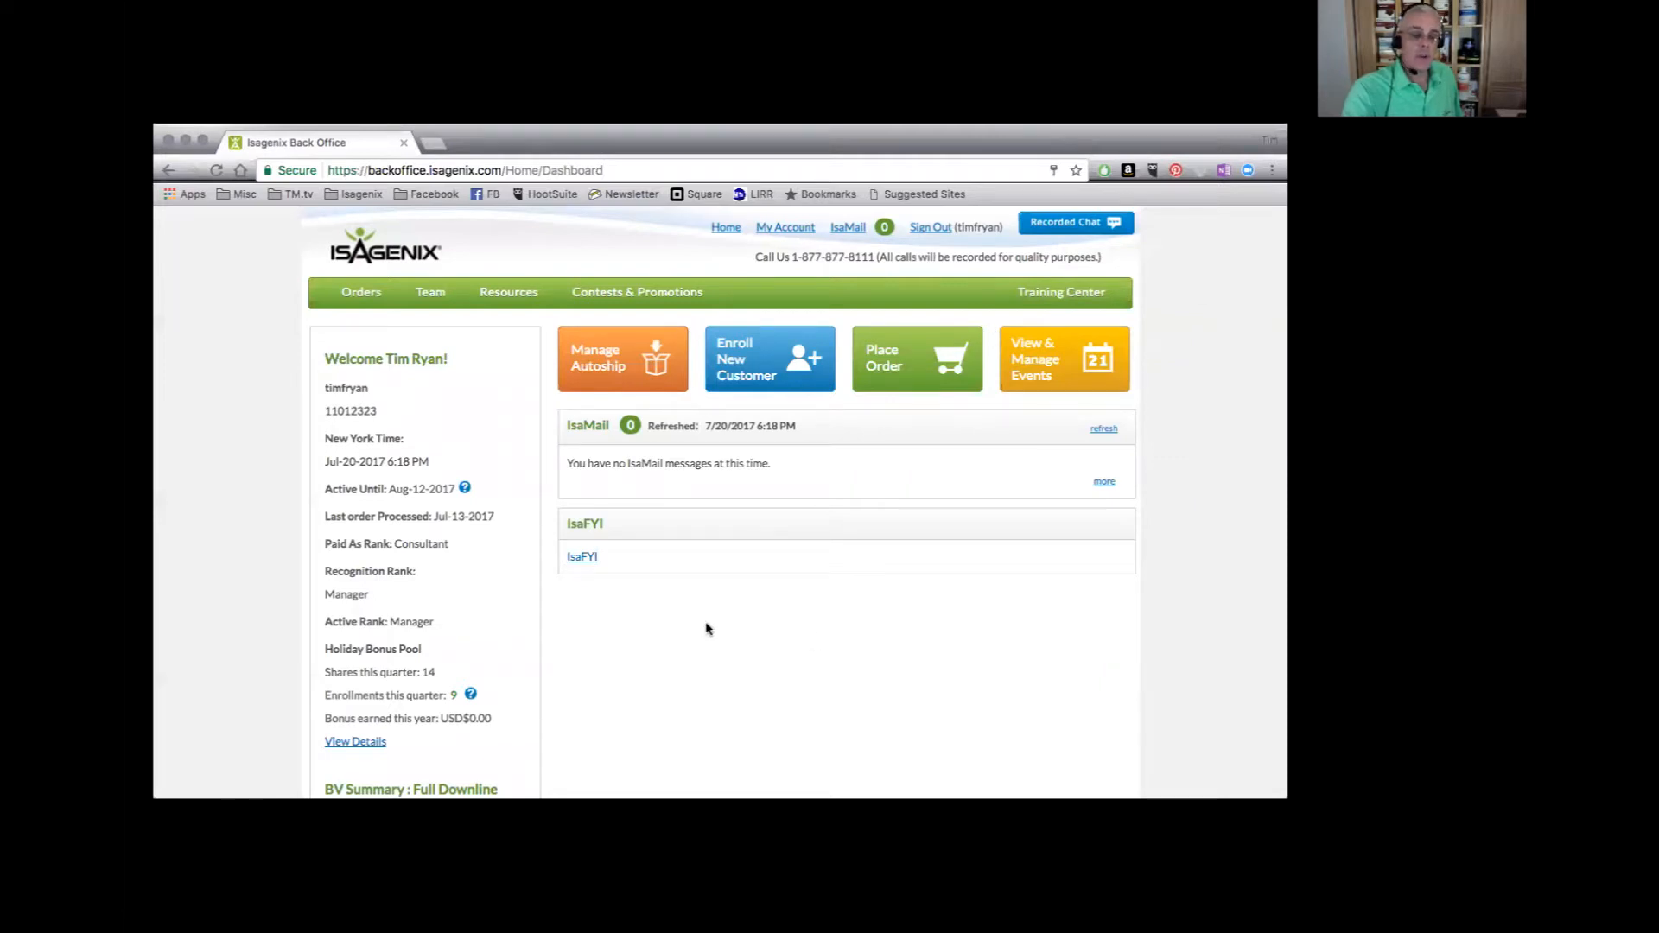
click(630, 363)
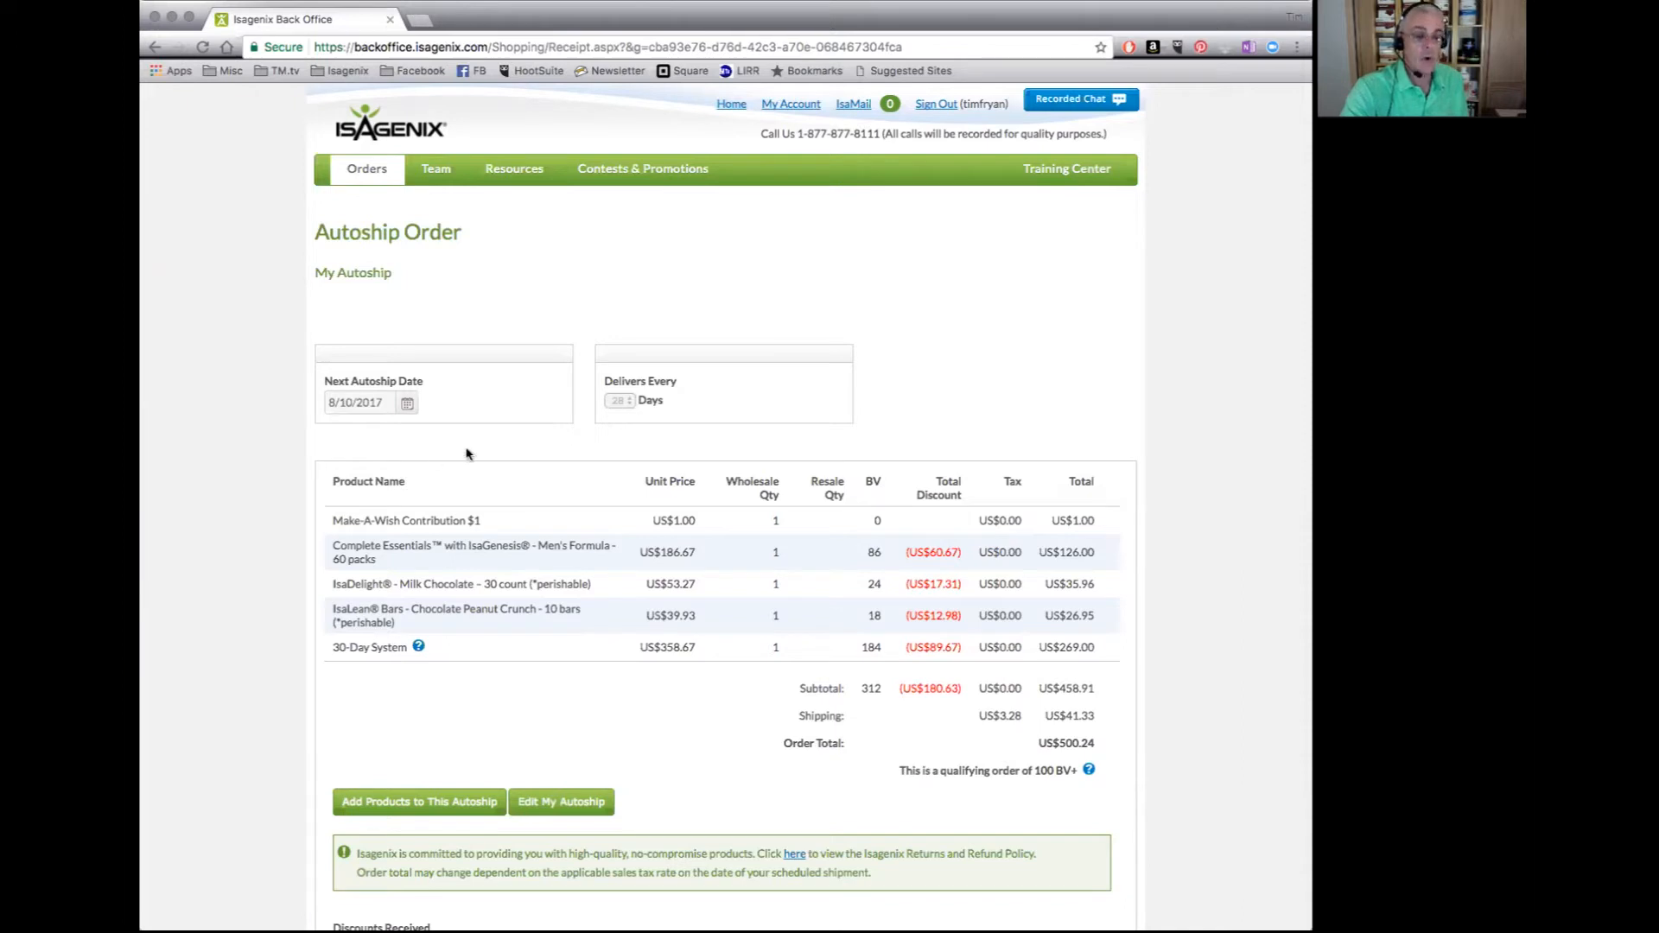
click(571, 804)
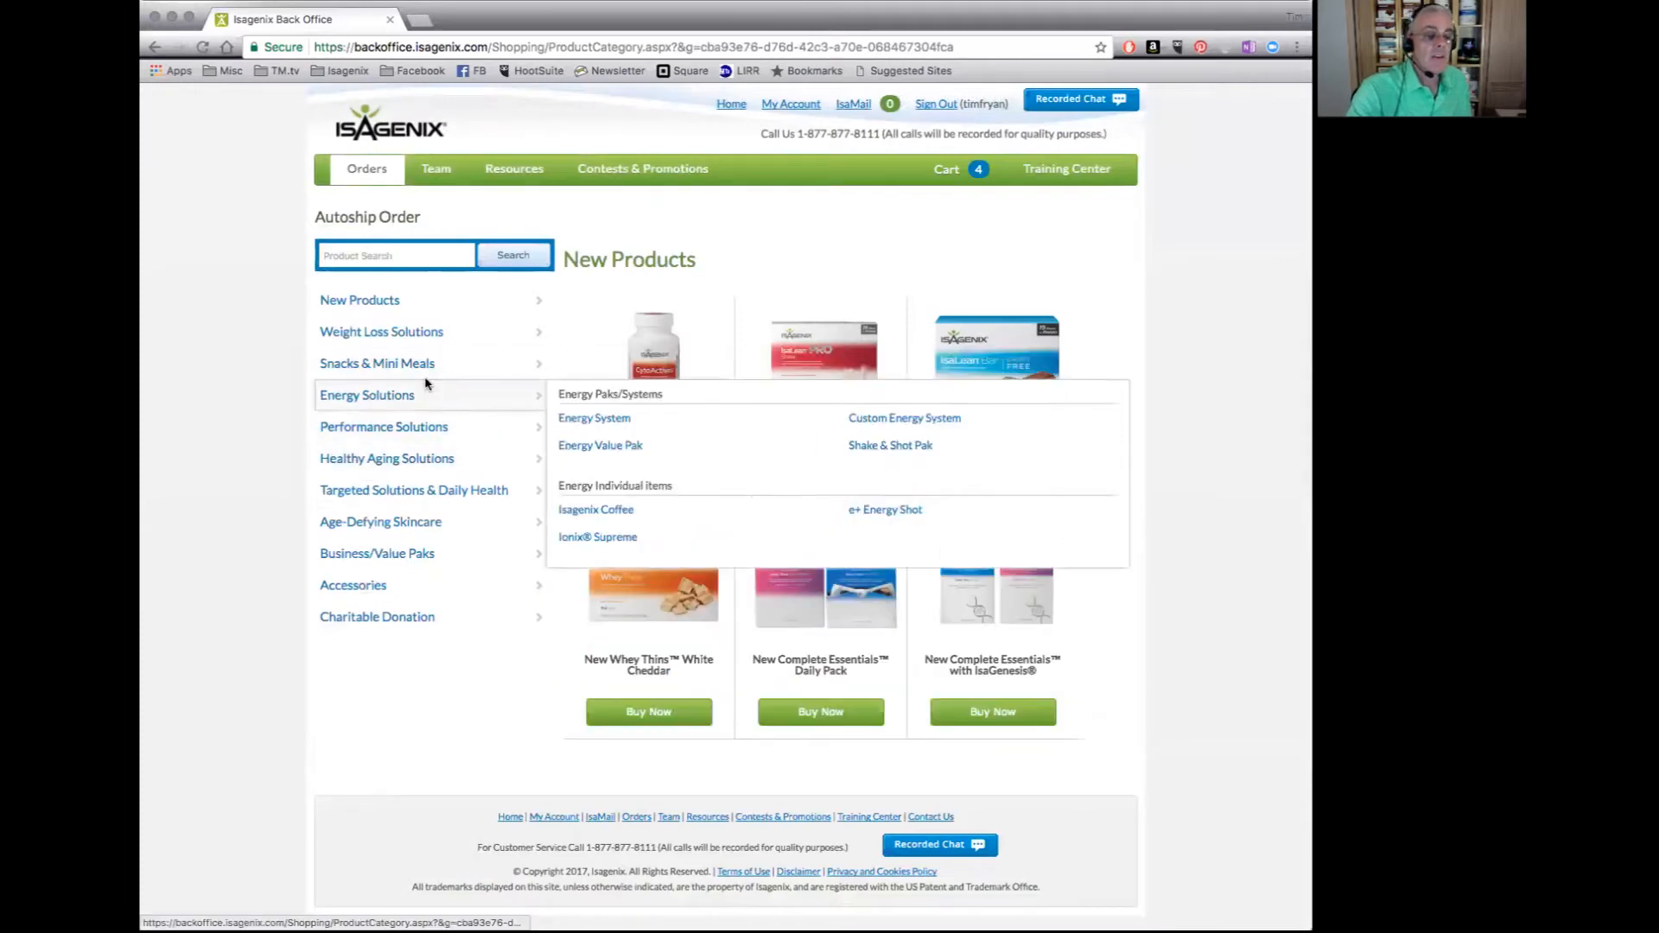
Step: Add one wholesale IsaDelight Dark Chocolate 30 count from Snacks & Mini Meals to the autoship cart
mouse_move(433, 373)
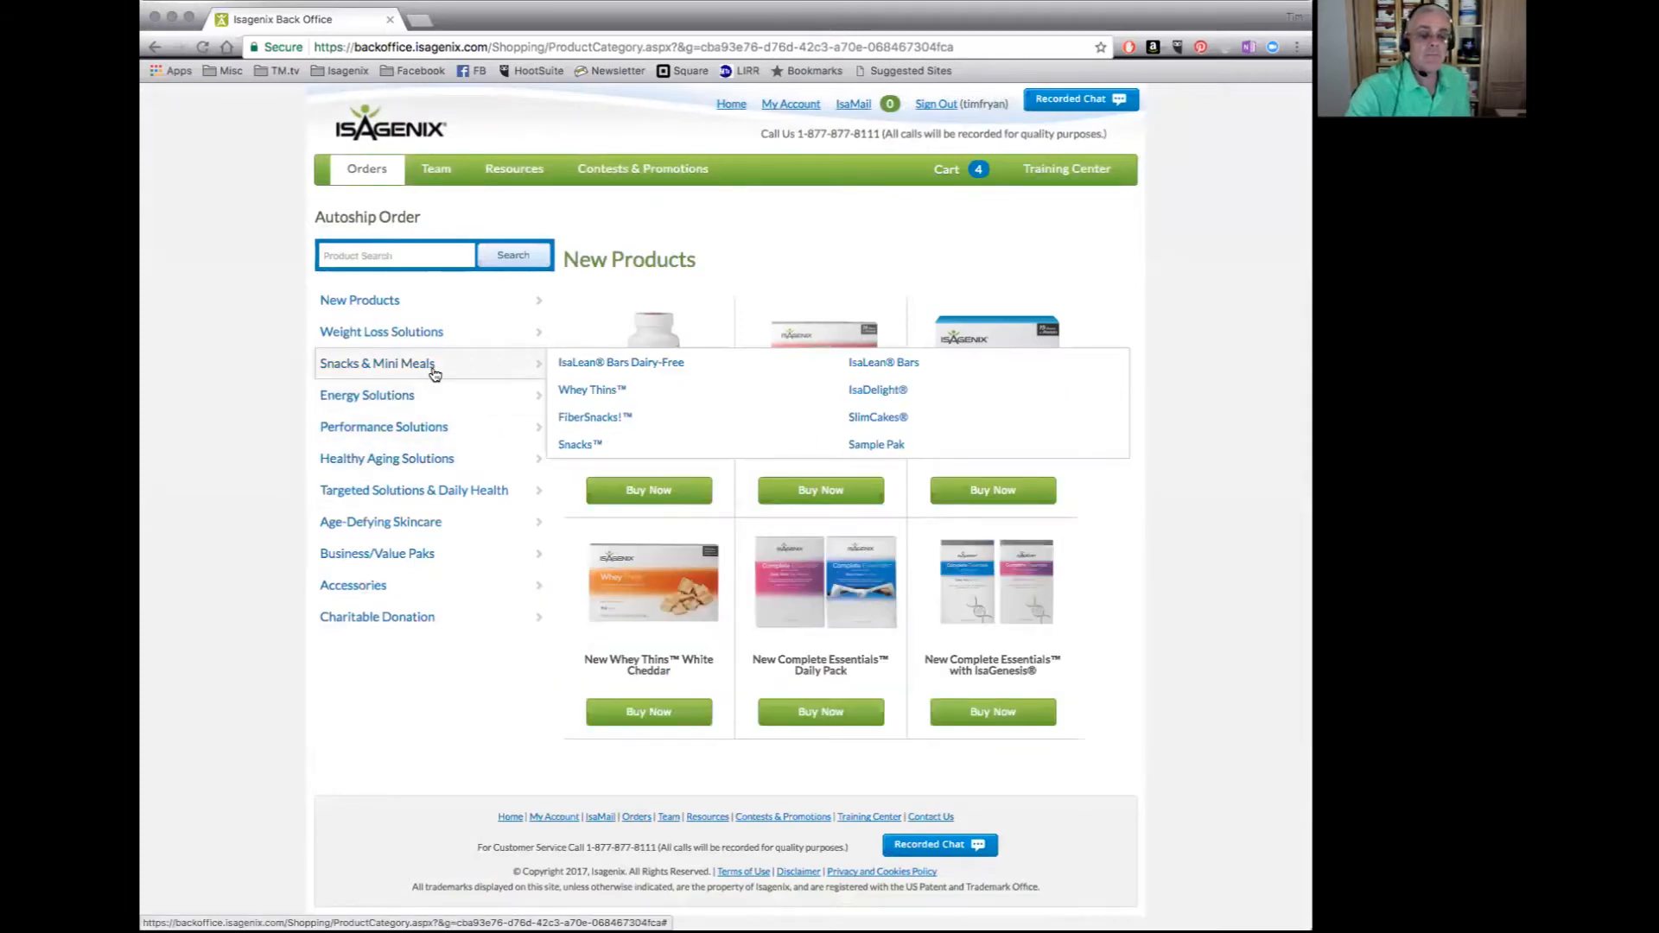
click(893, 395)
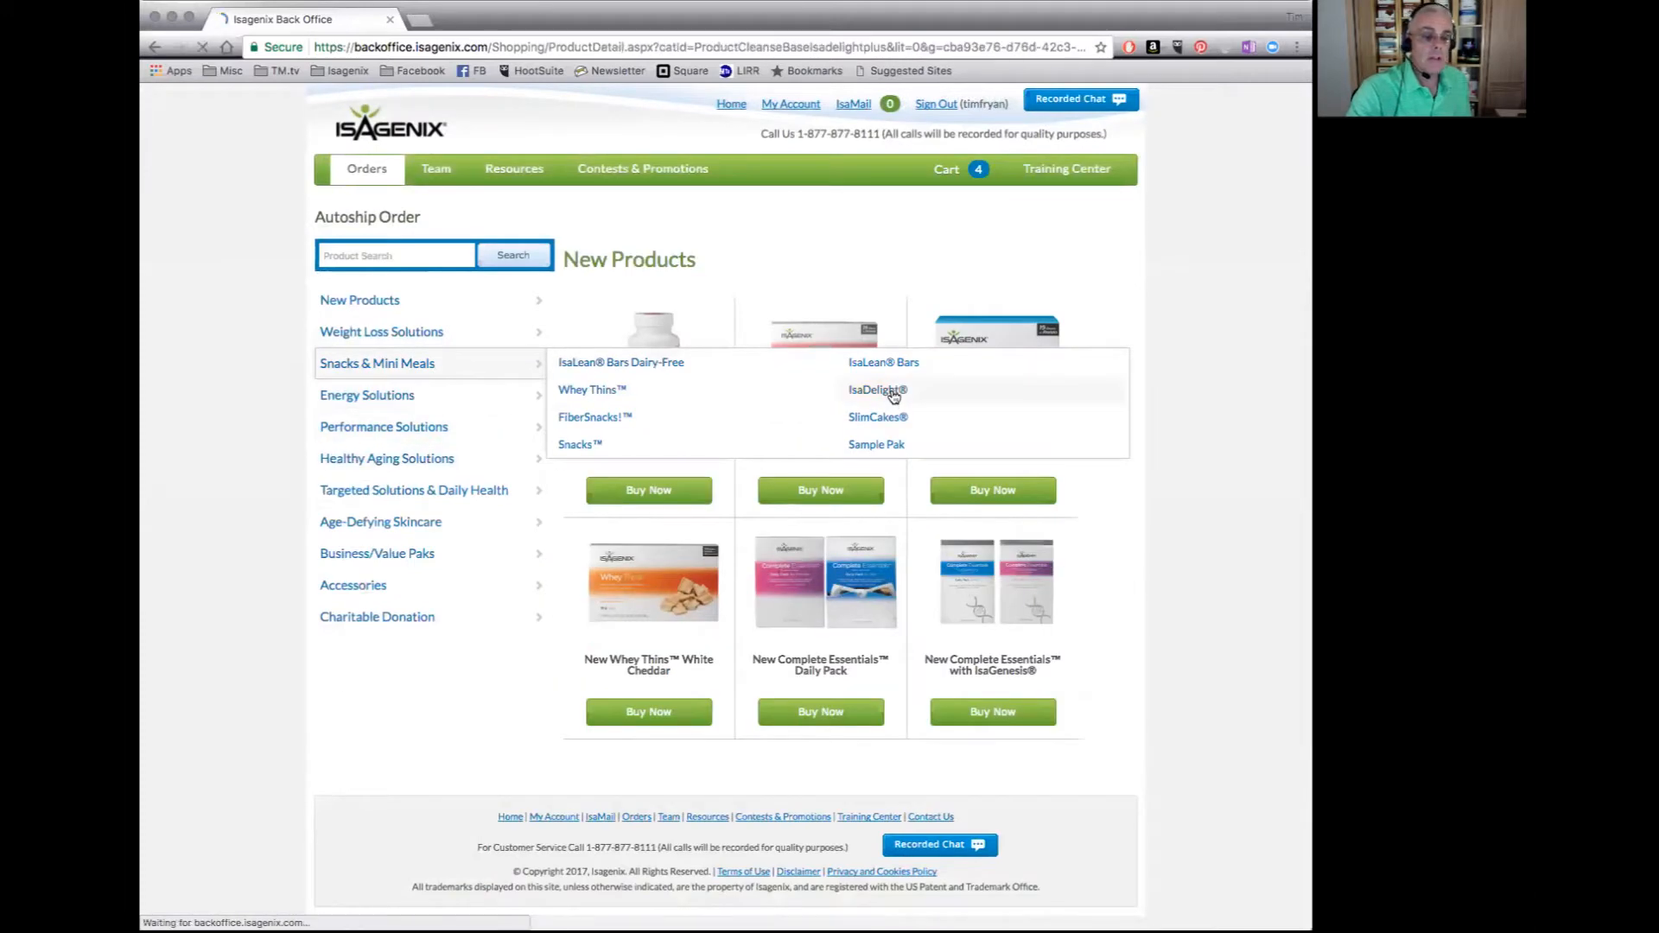
scroll(634, 491, down, 2)
scroll(634, 491, down, 2)
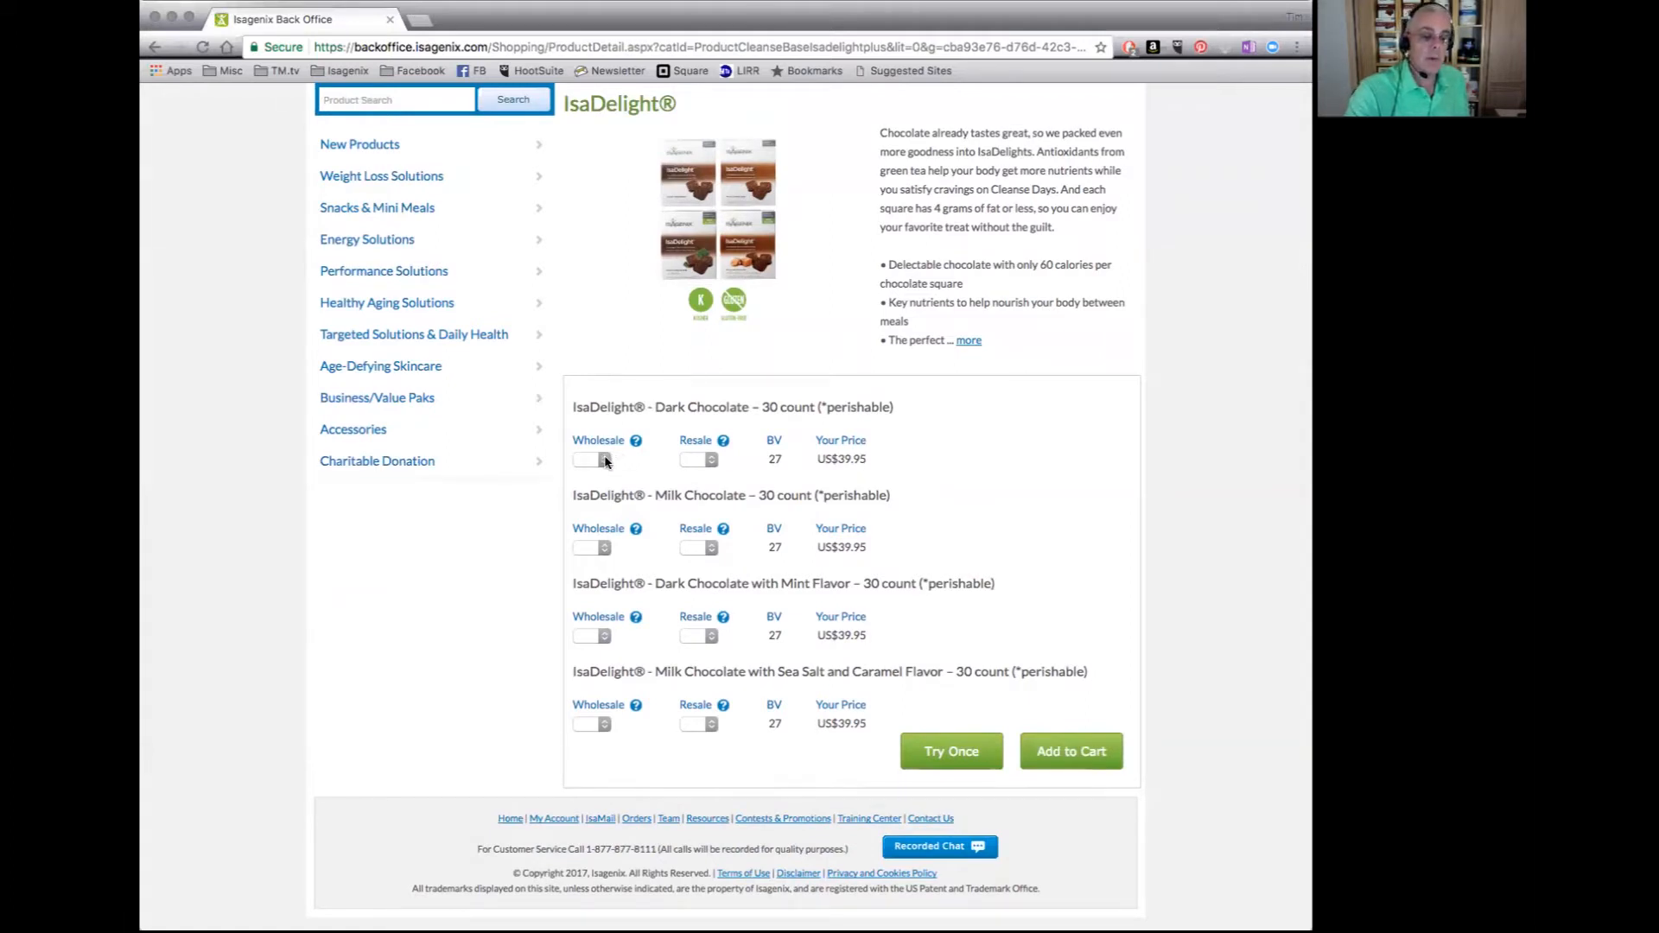
click(605, 460)
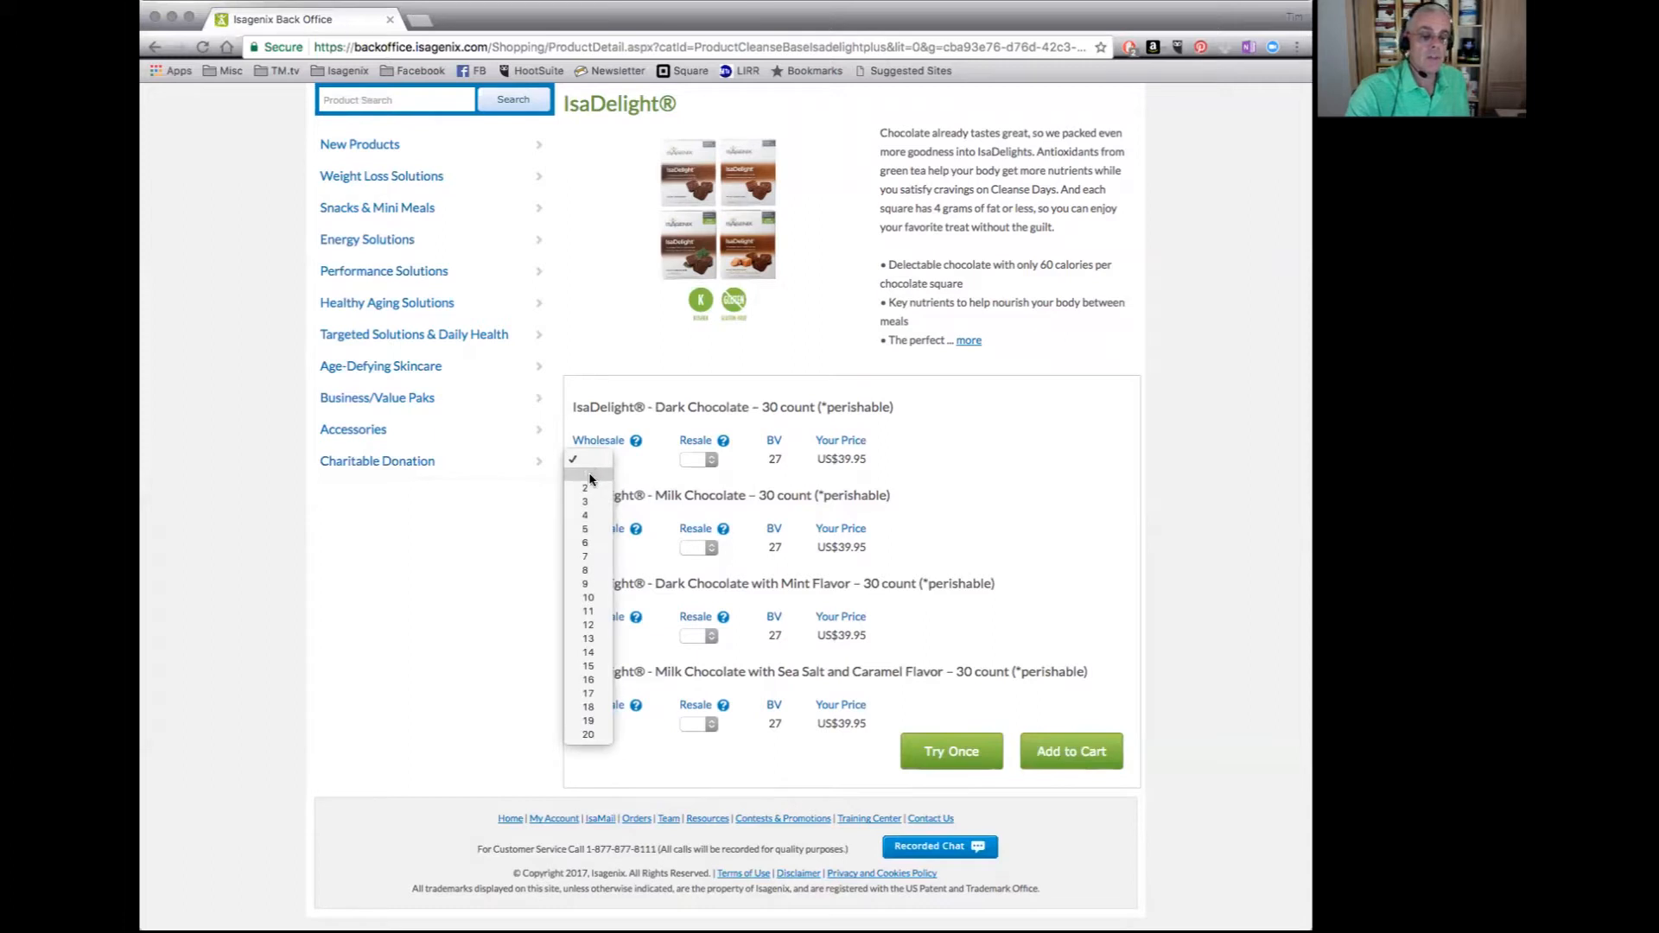
click(590, 475)
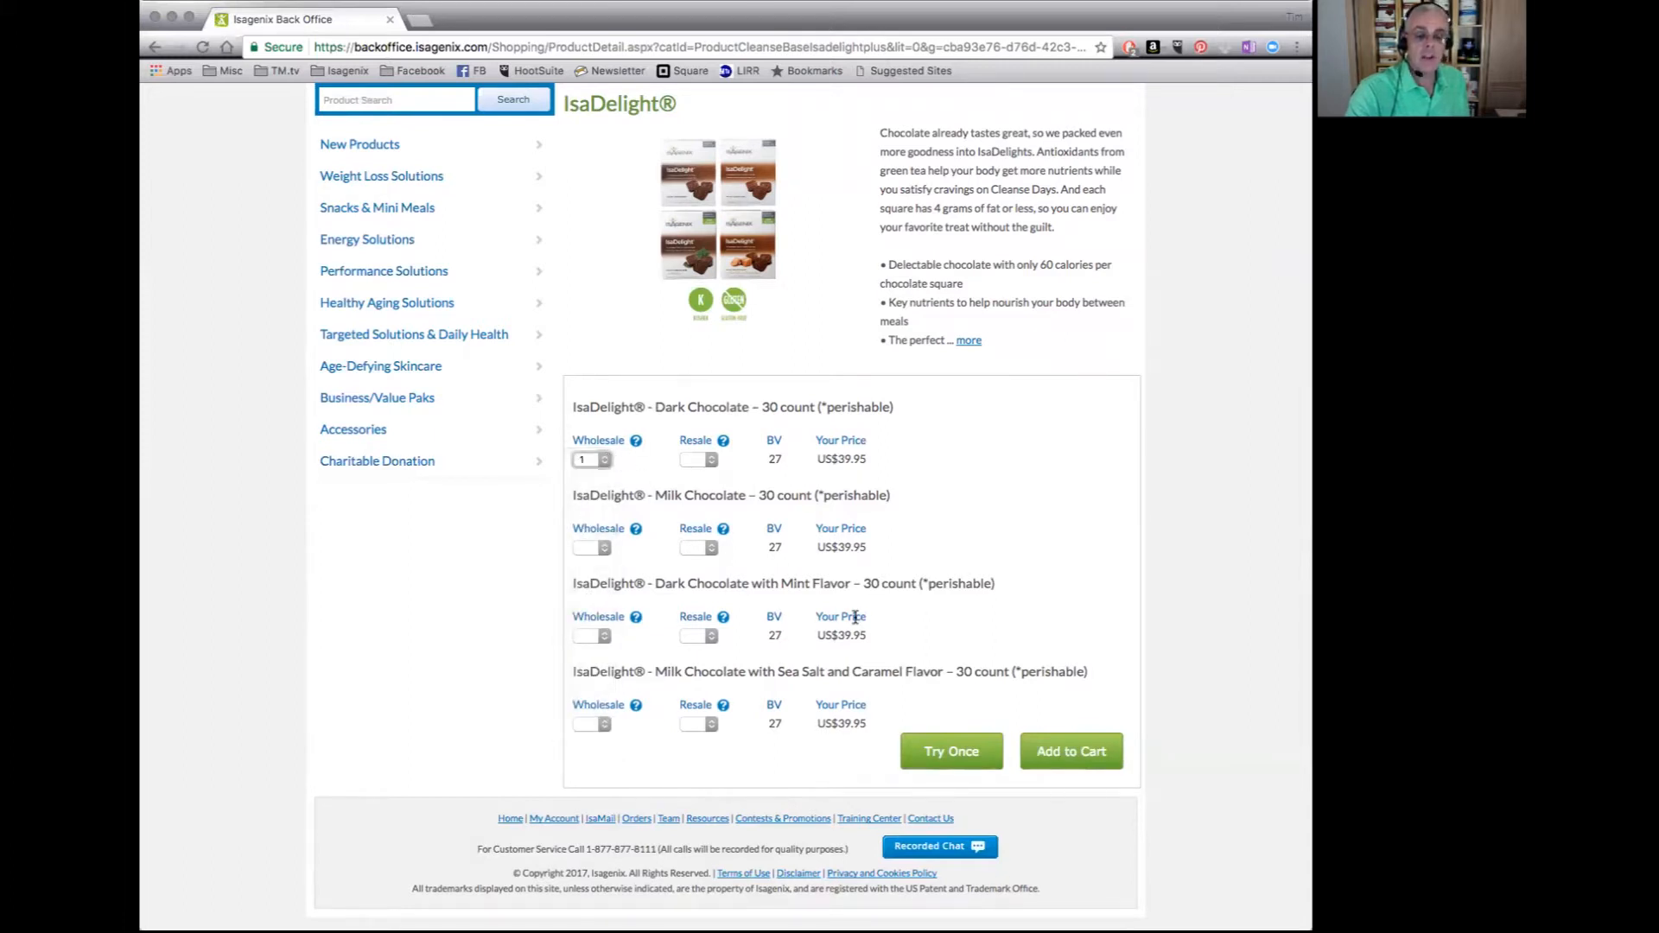
click(1082, 759)
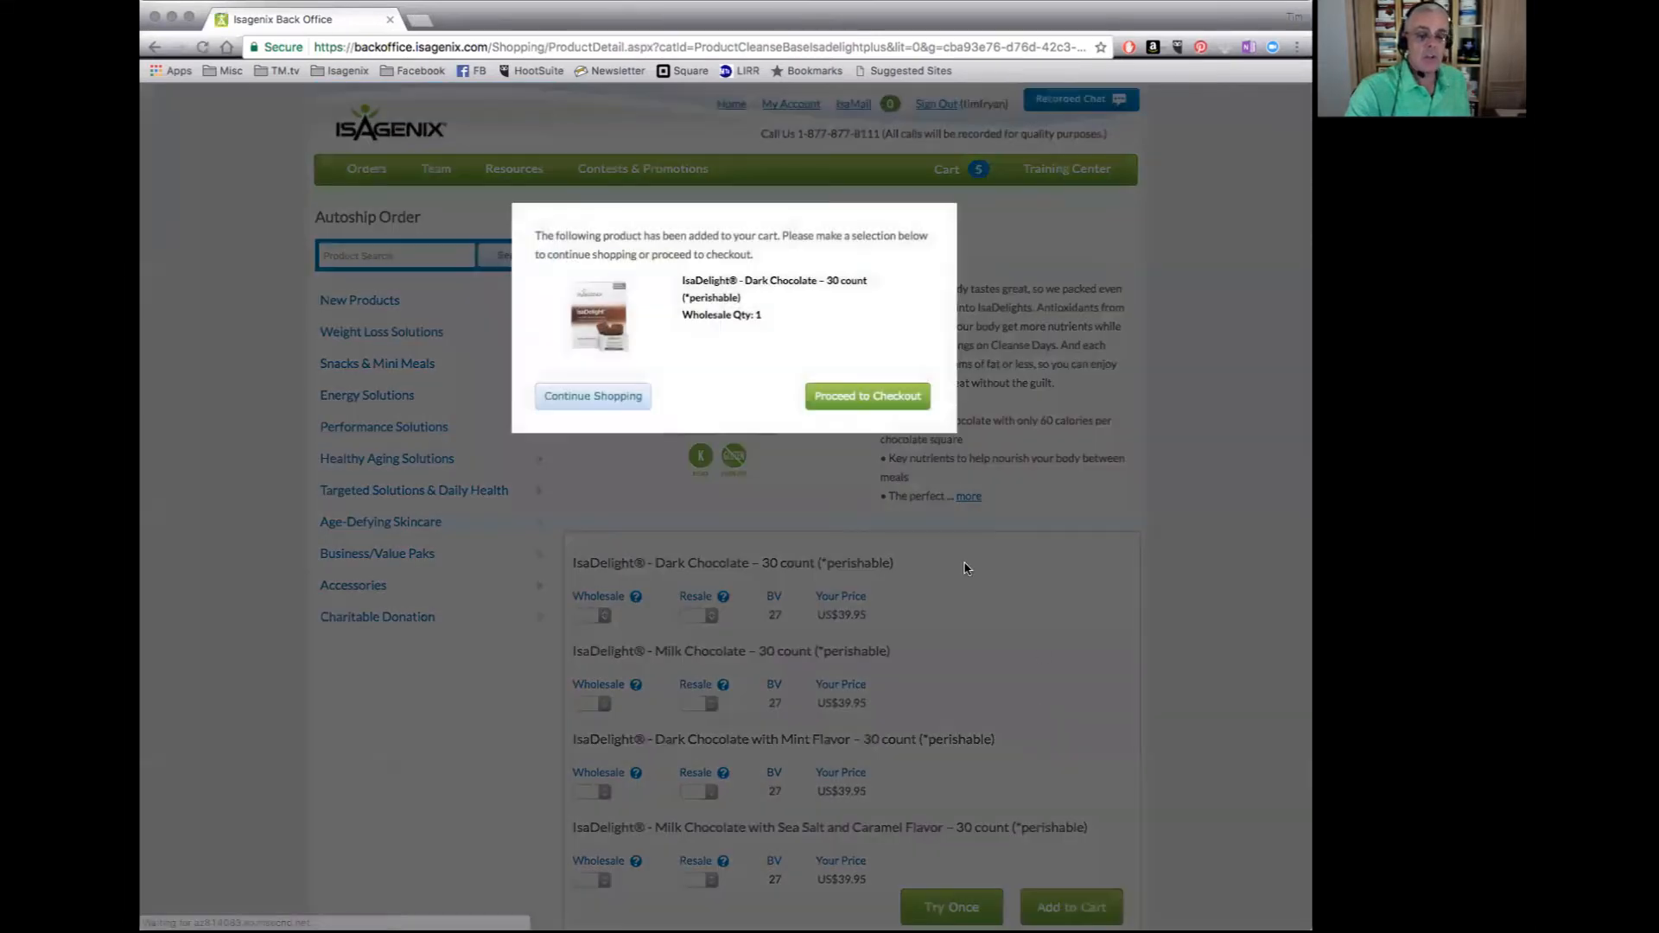
Step: Proceed to checkout and remove the IsaLean Bars Chocolate Peanut Crunch from the autoship order
click(869, 402)
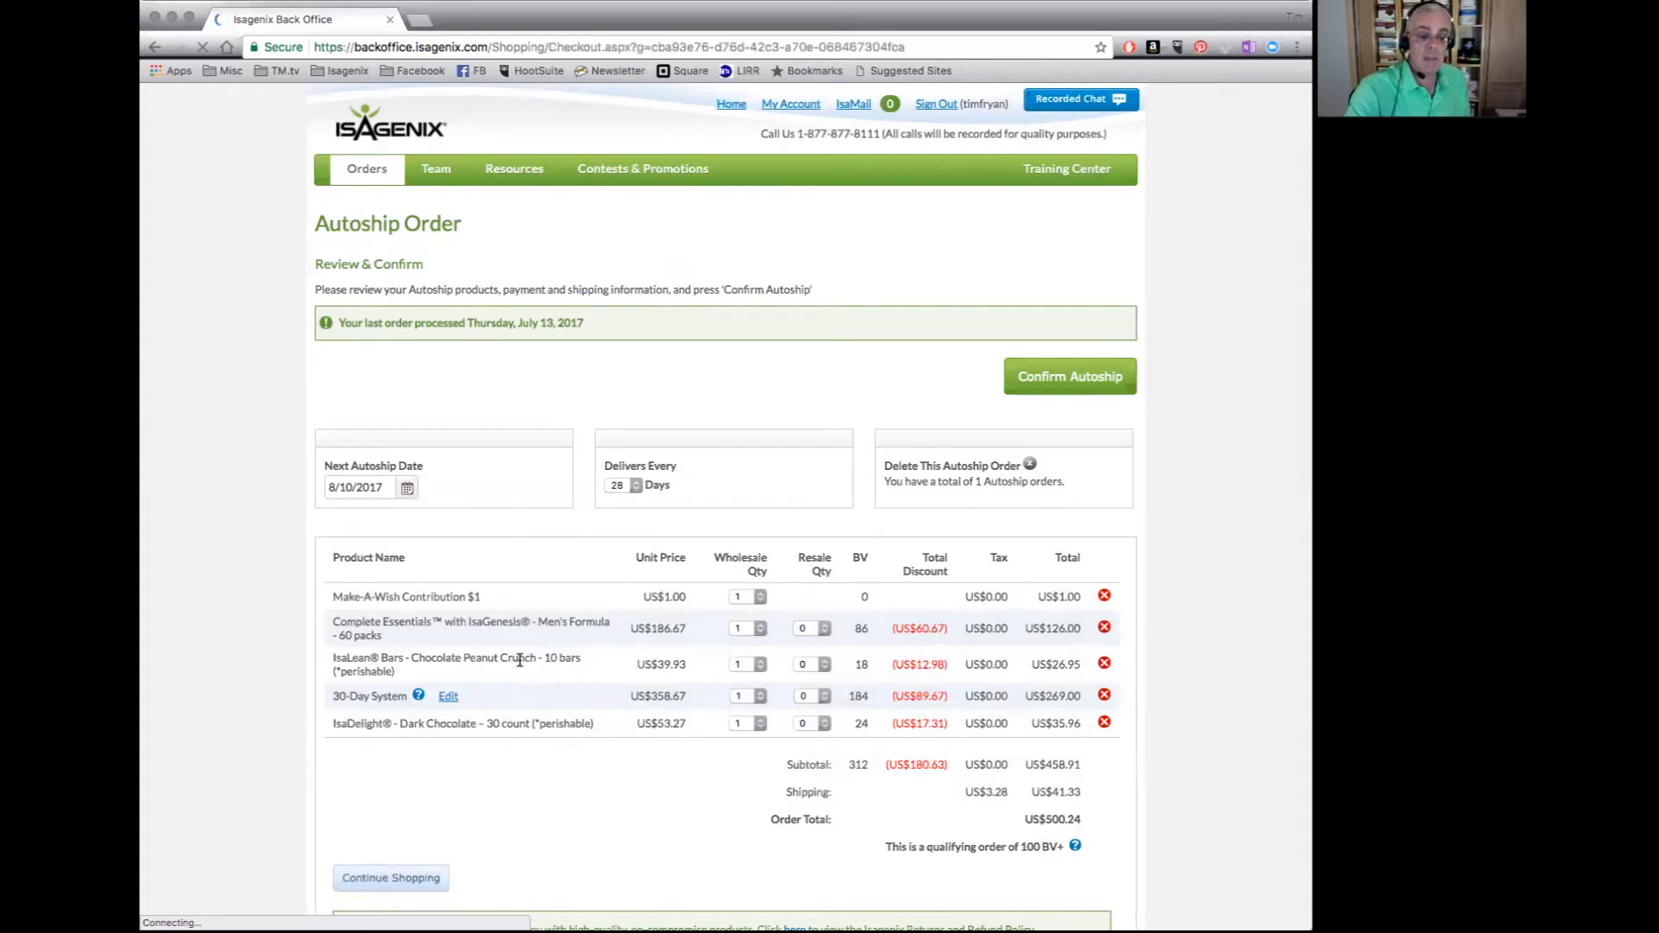
click(1106, 664)
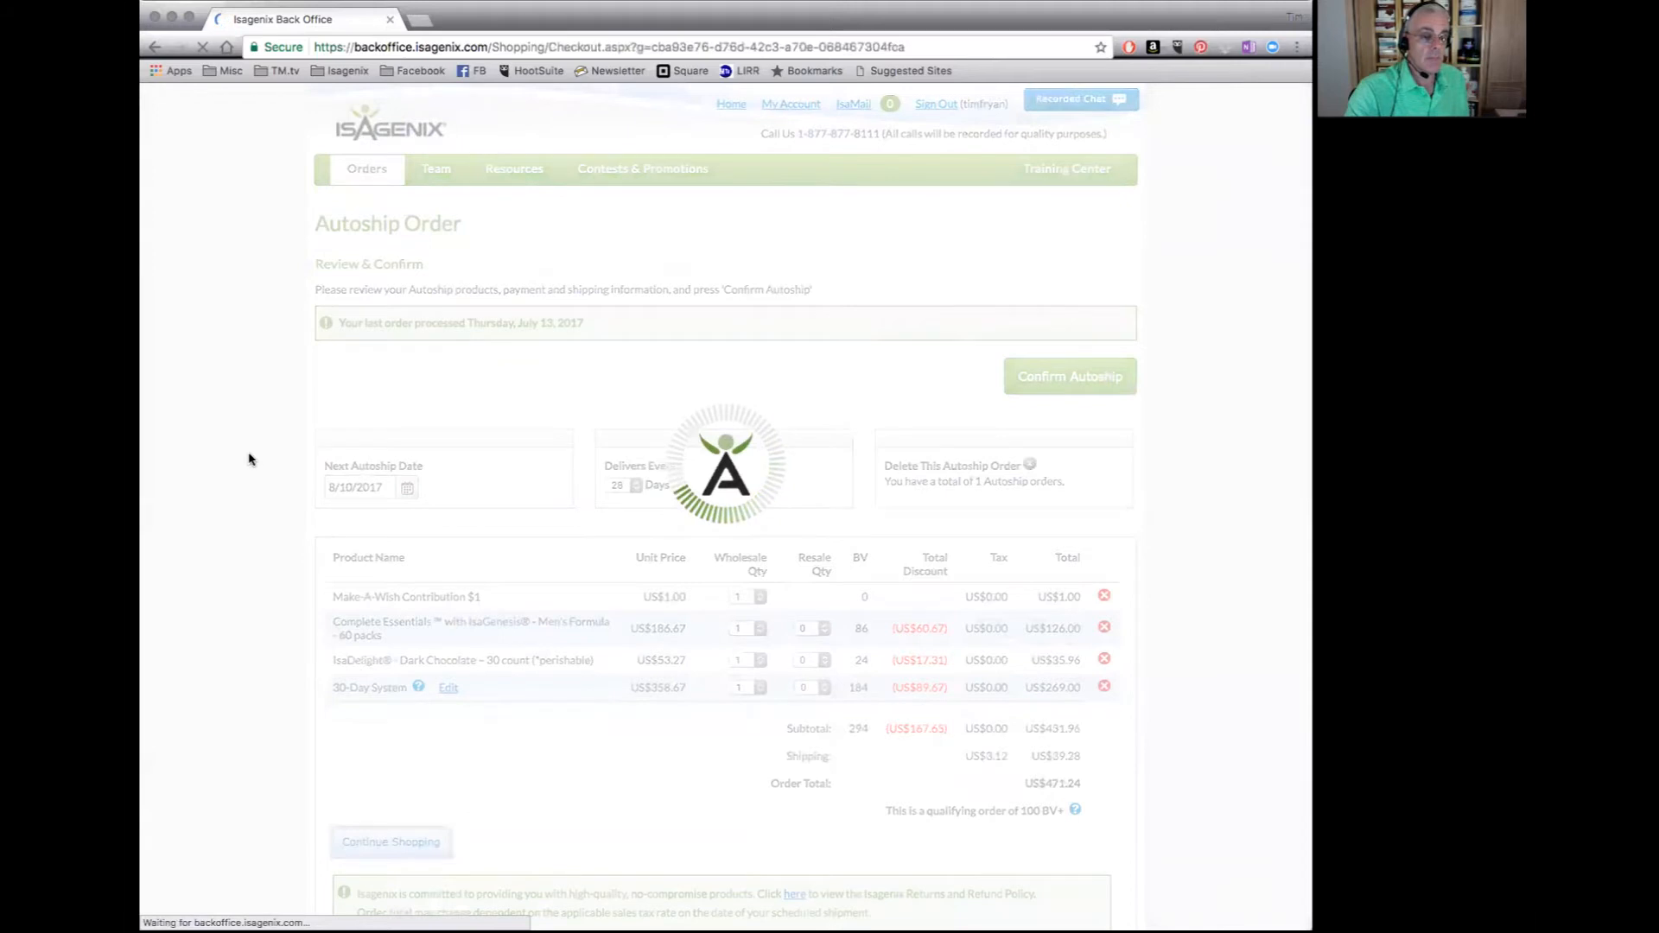
Step: Set the wholesale quantity to 1 for both the Chocolate Cream Crisp and Chocolate Decadence IsaLean Bars
mouse_move(372, 345)
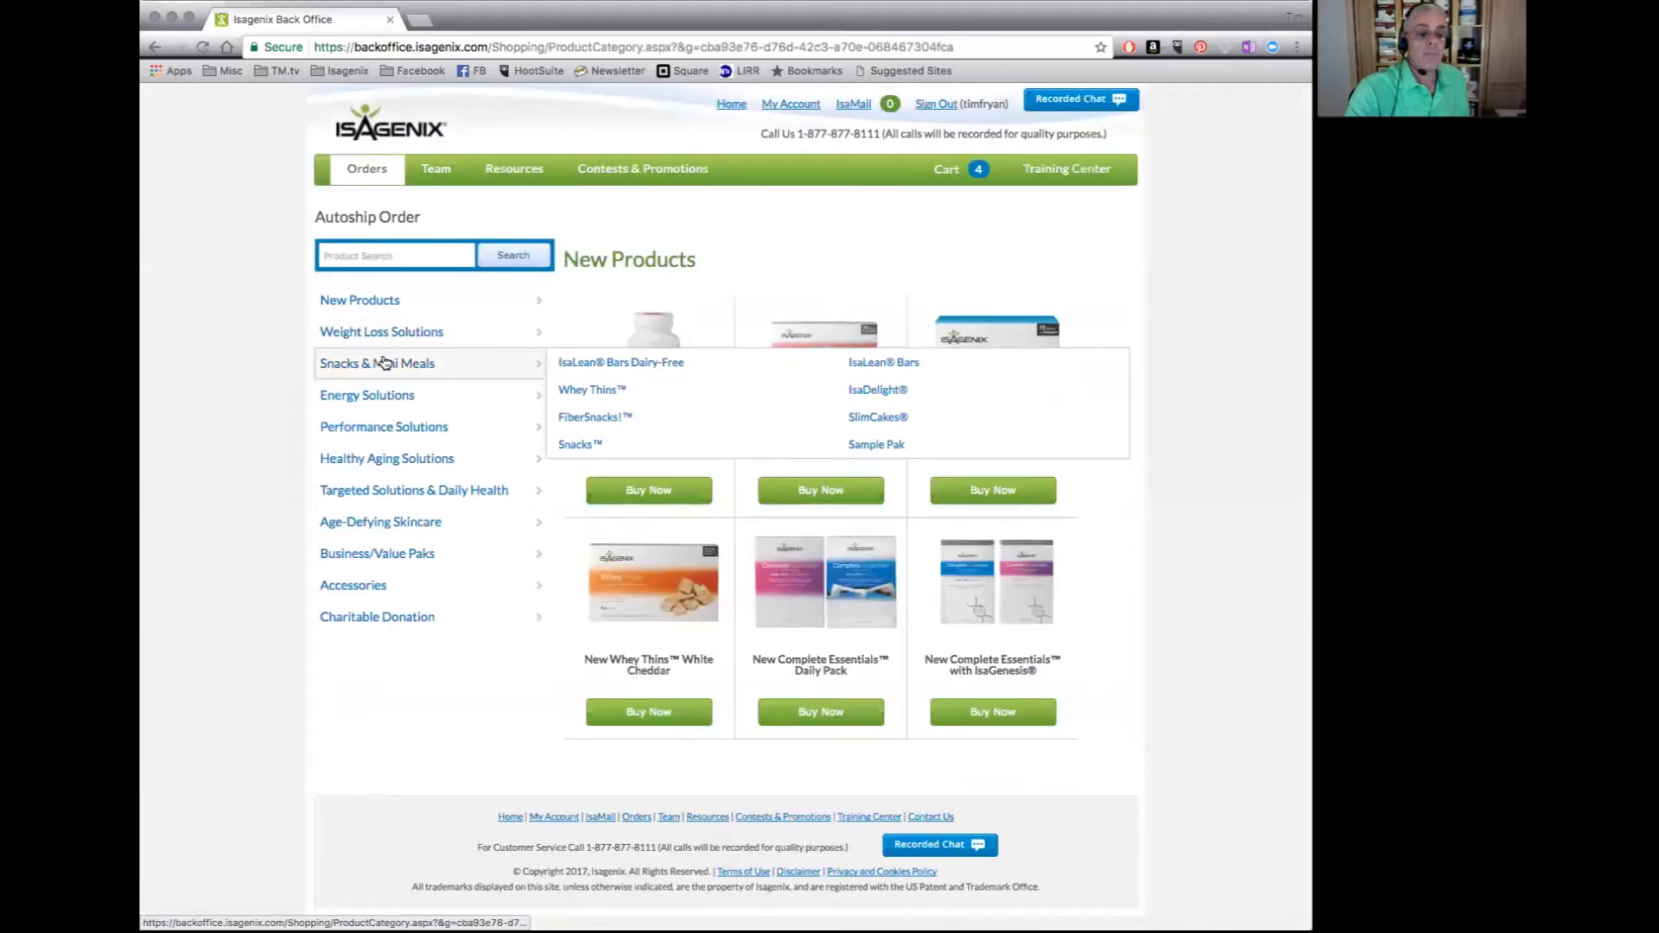
click(903, 364)
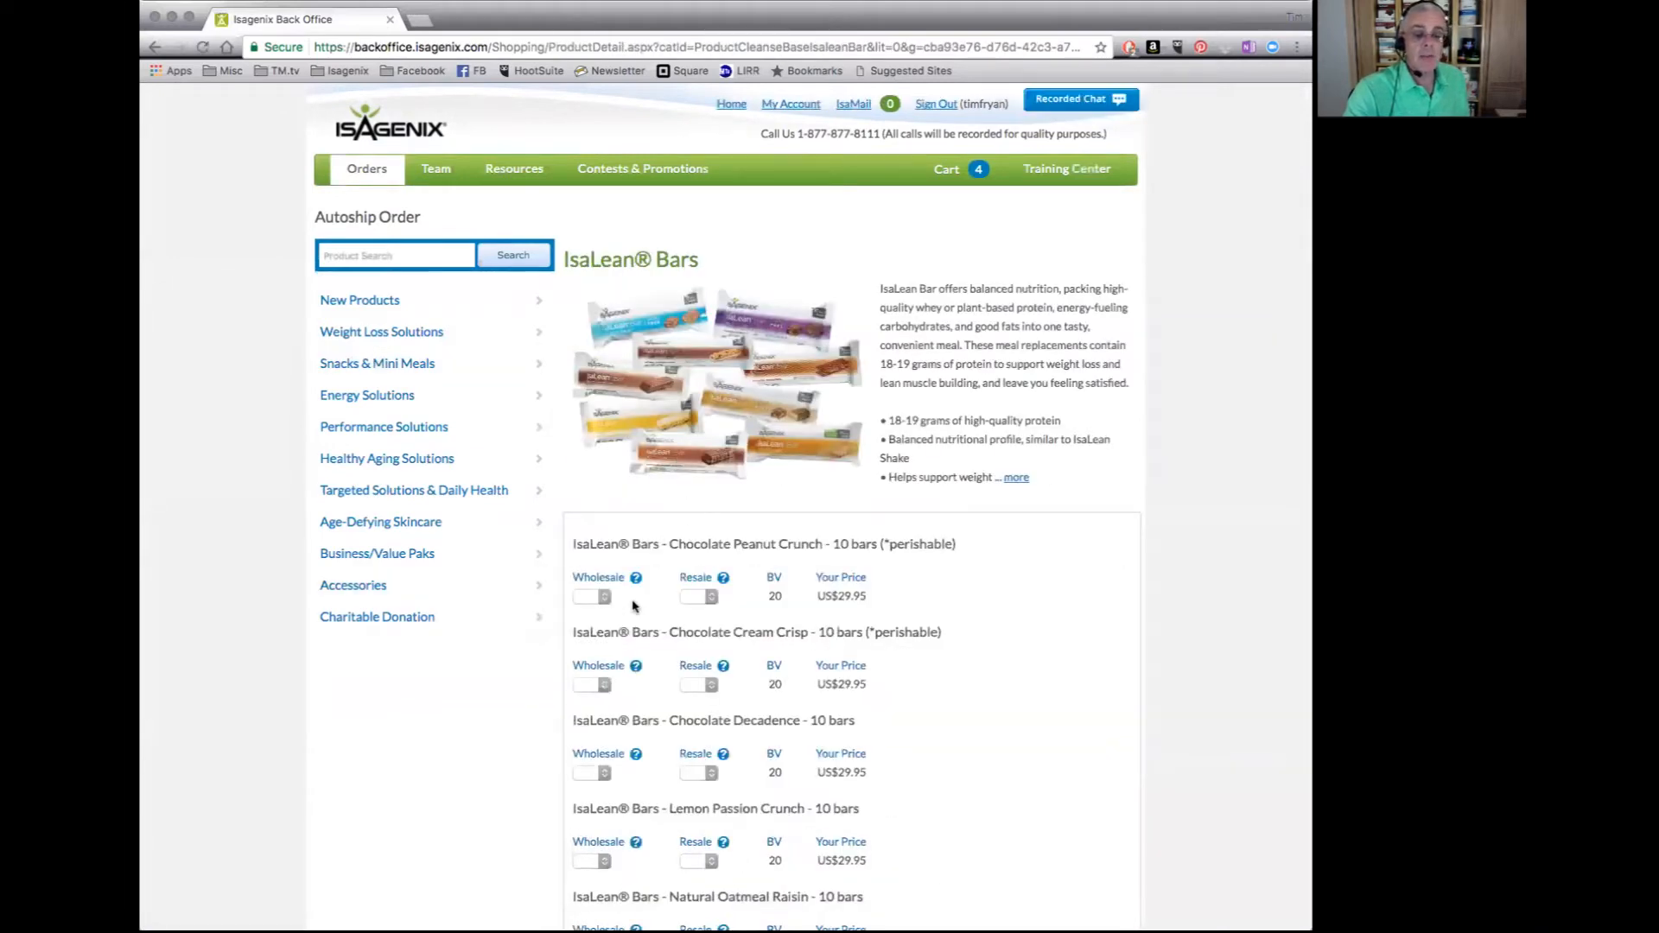
scroll(635, 605, down, 2)
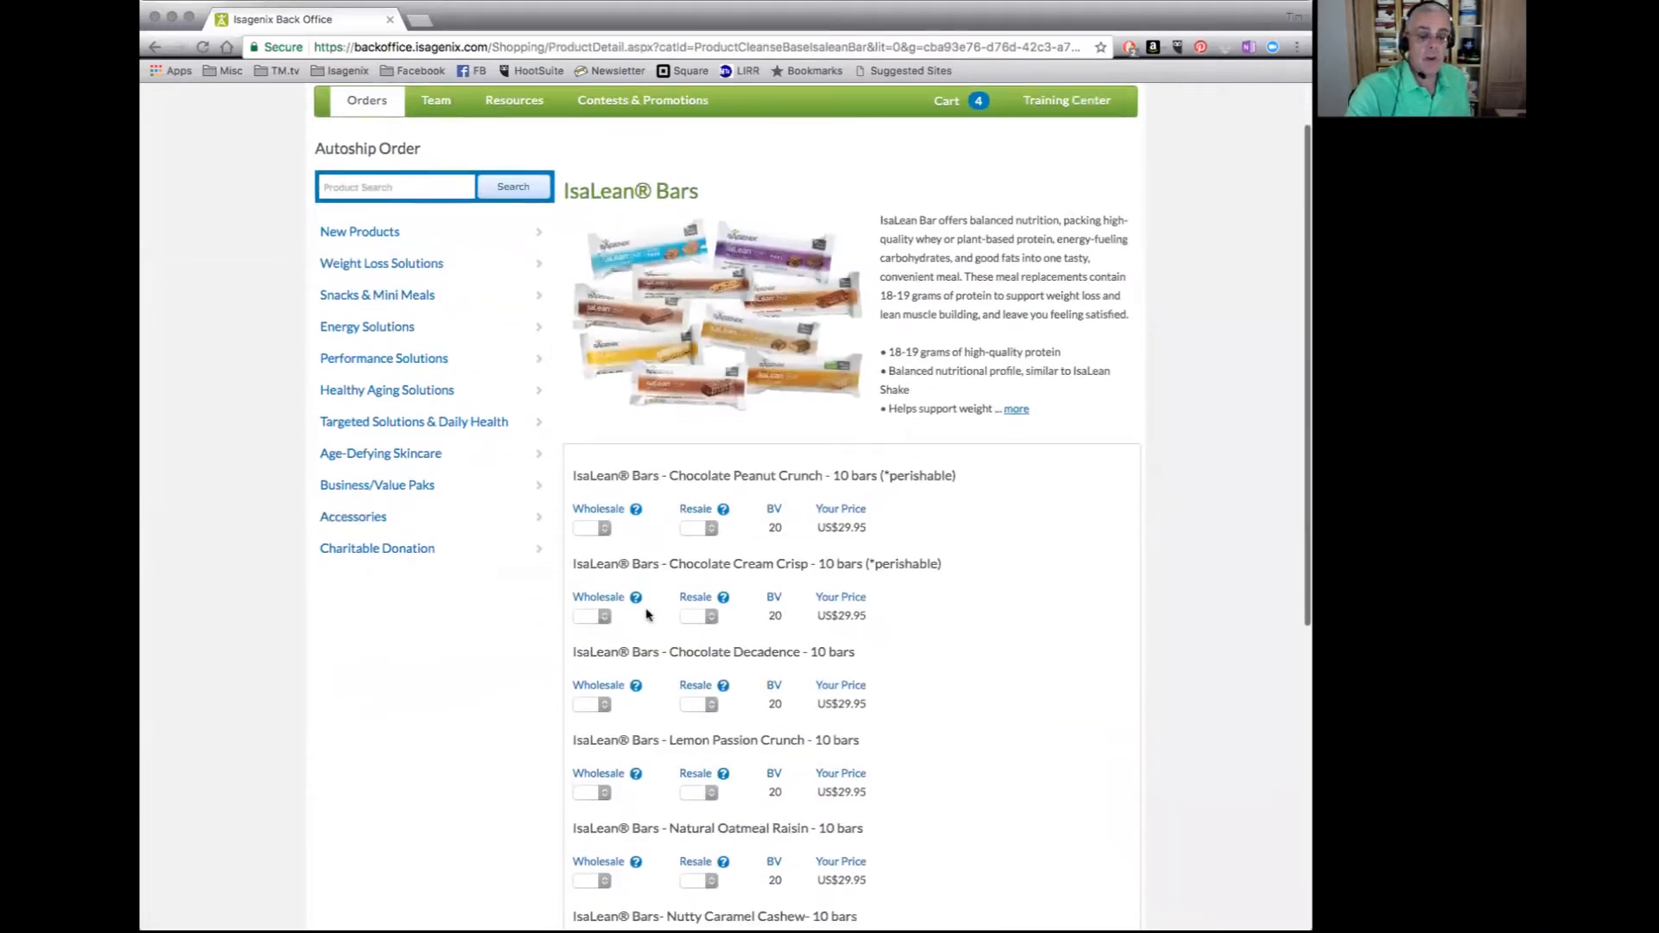
click(604, 616)
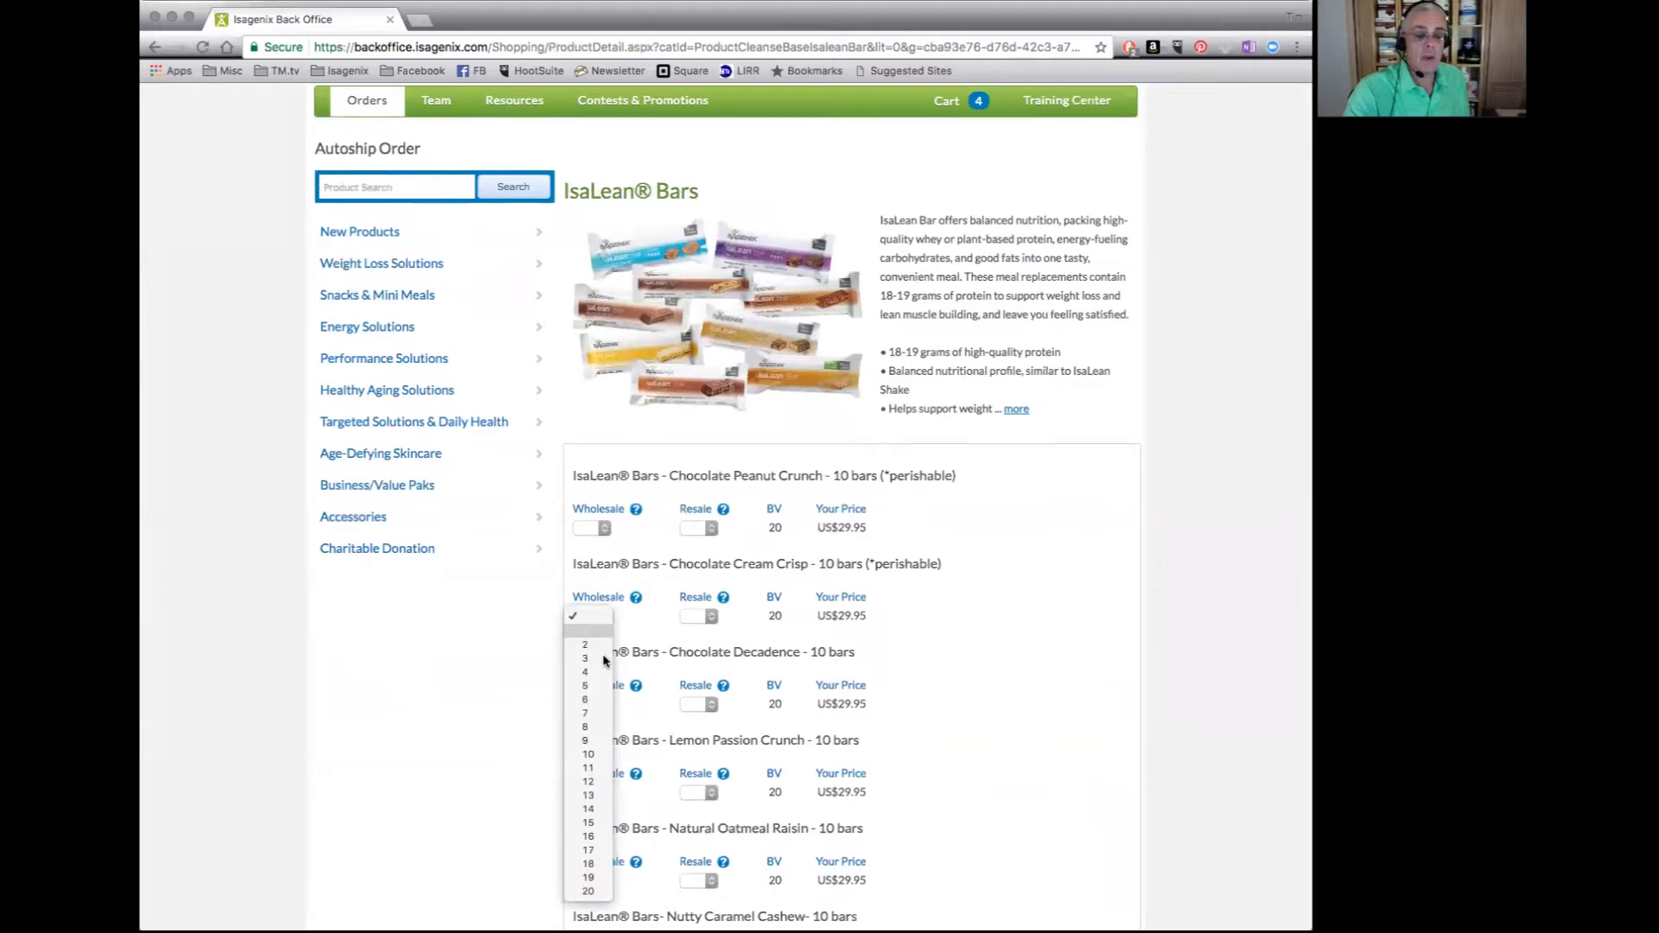
click(588, 631)
scroll(603, 559, down, 5)
click(605, 532)
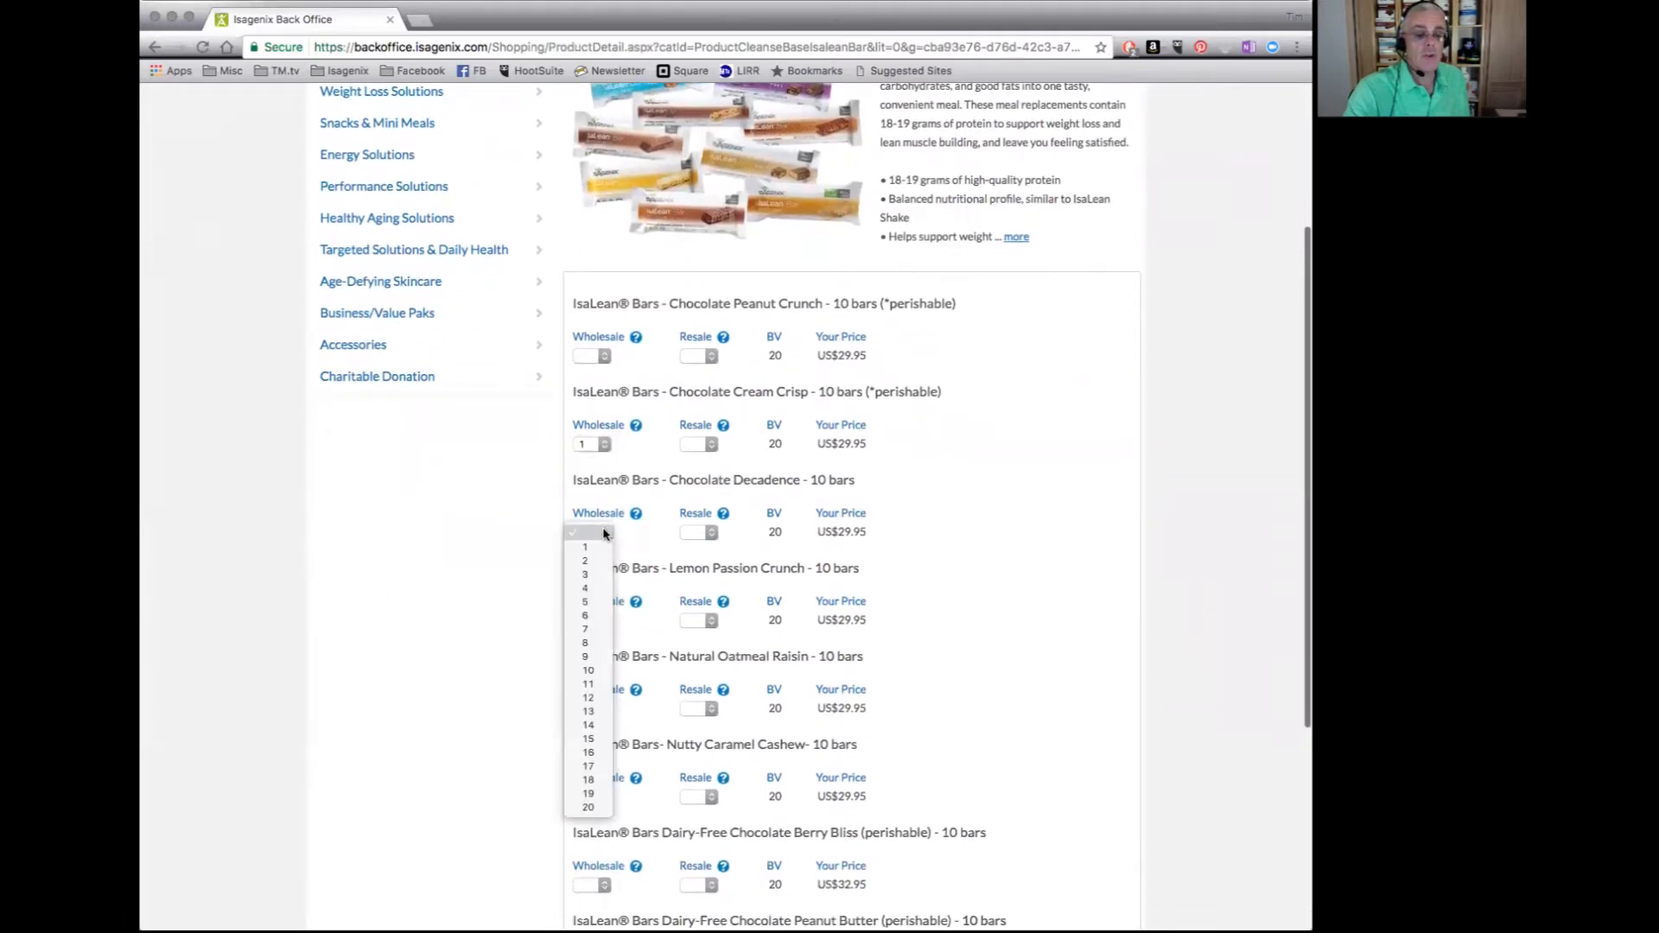
click(593, 545)
Step: Add the selected IsaLean Bars to the autoship as Try Once items
scroll(951, 638, down, 1)
scroll(951, 638, down, 5)
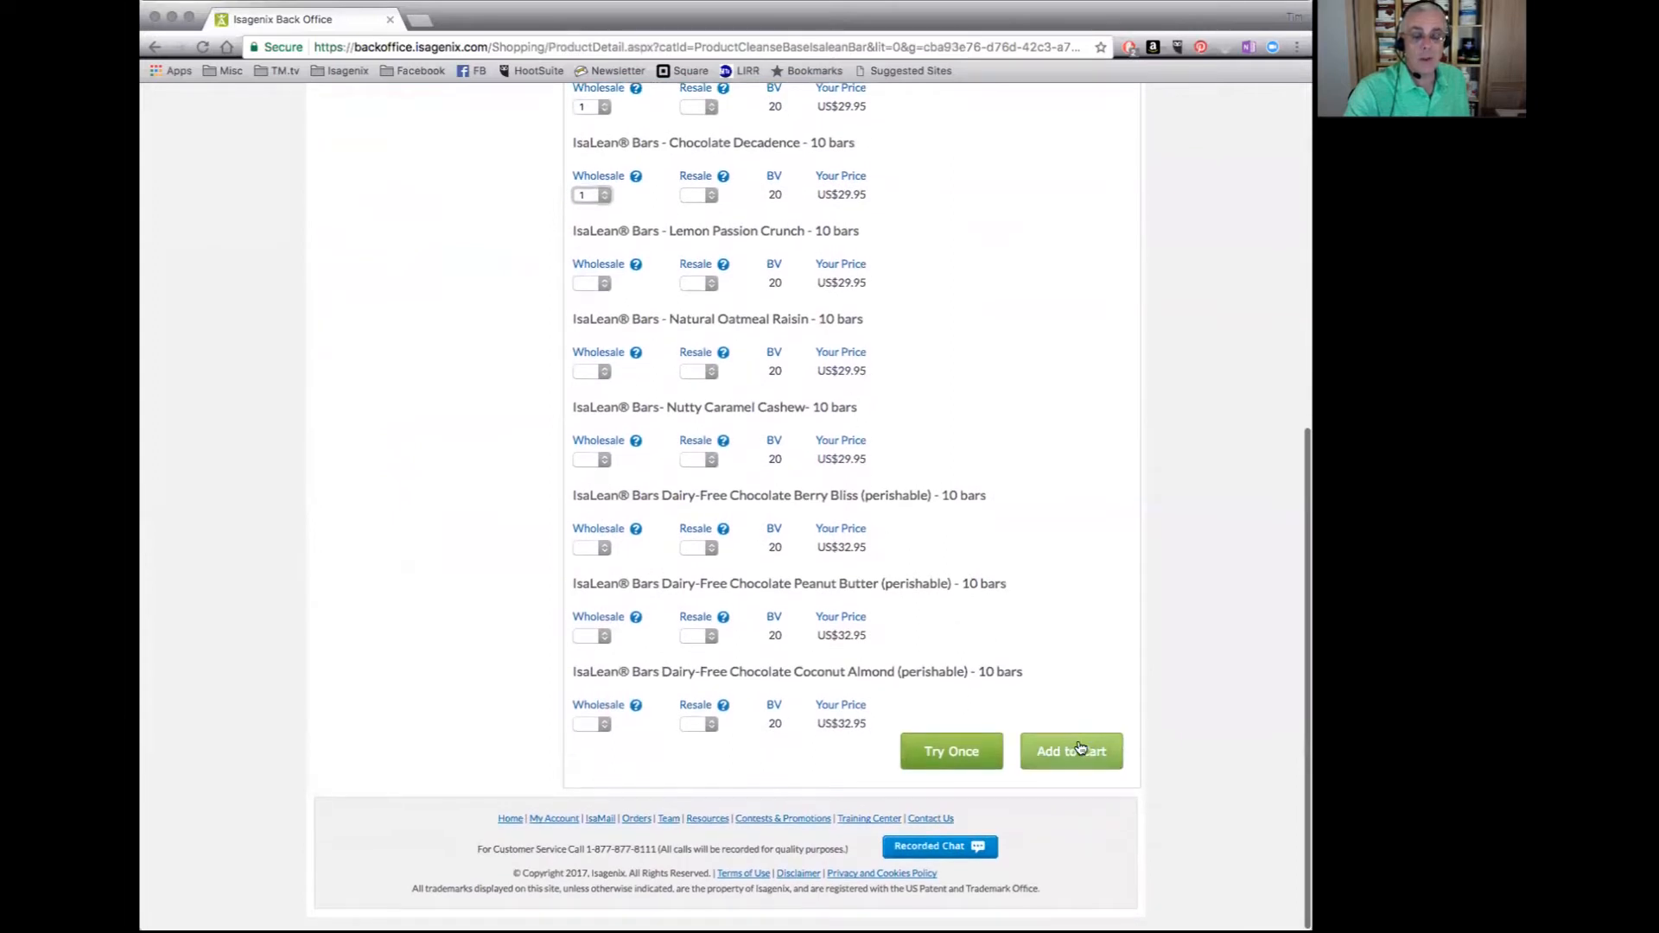
scroll(1081, 733, up, 2)
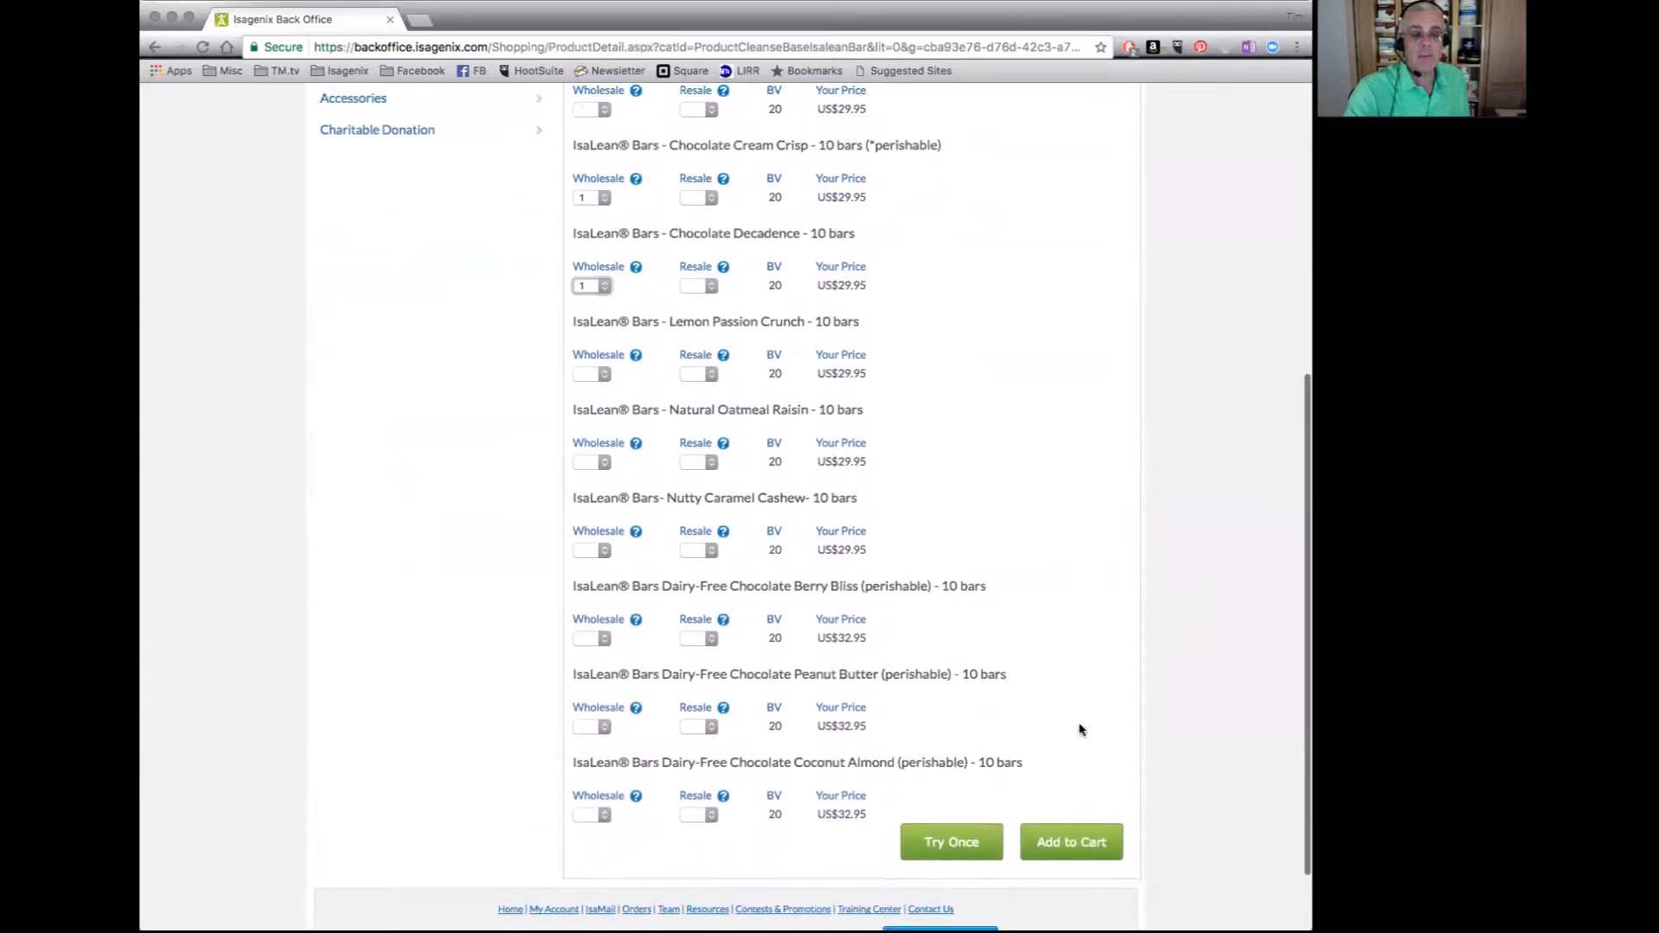
mouse_move(951, 845)
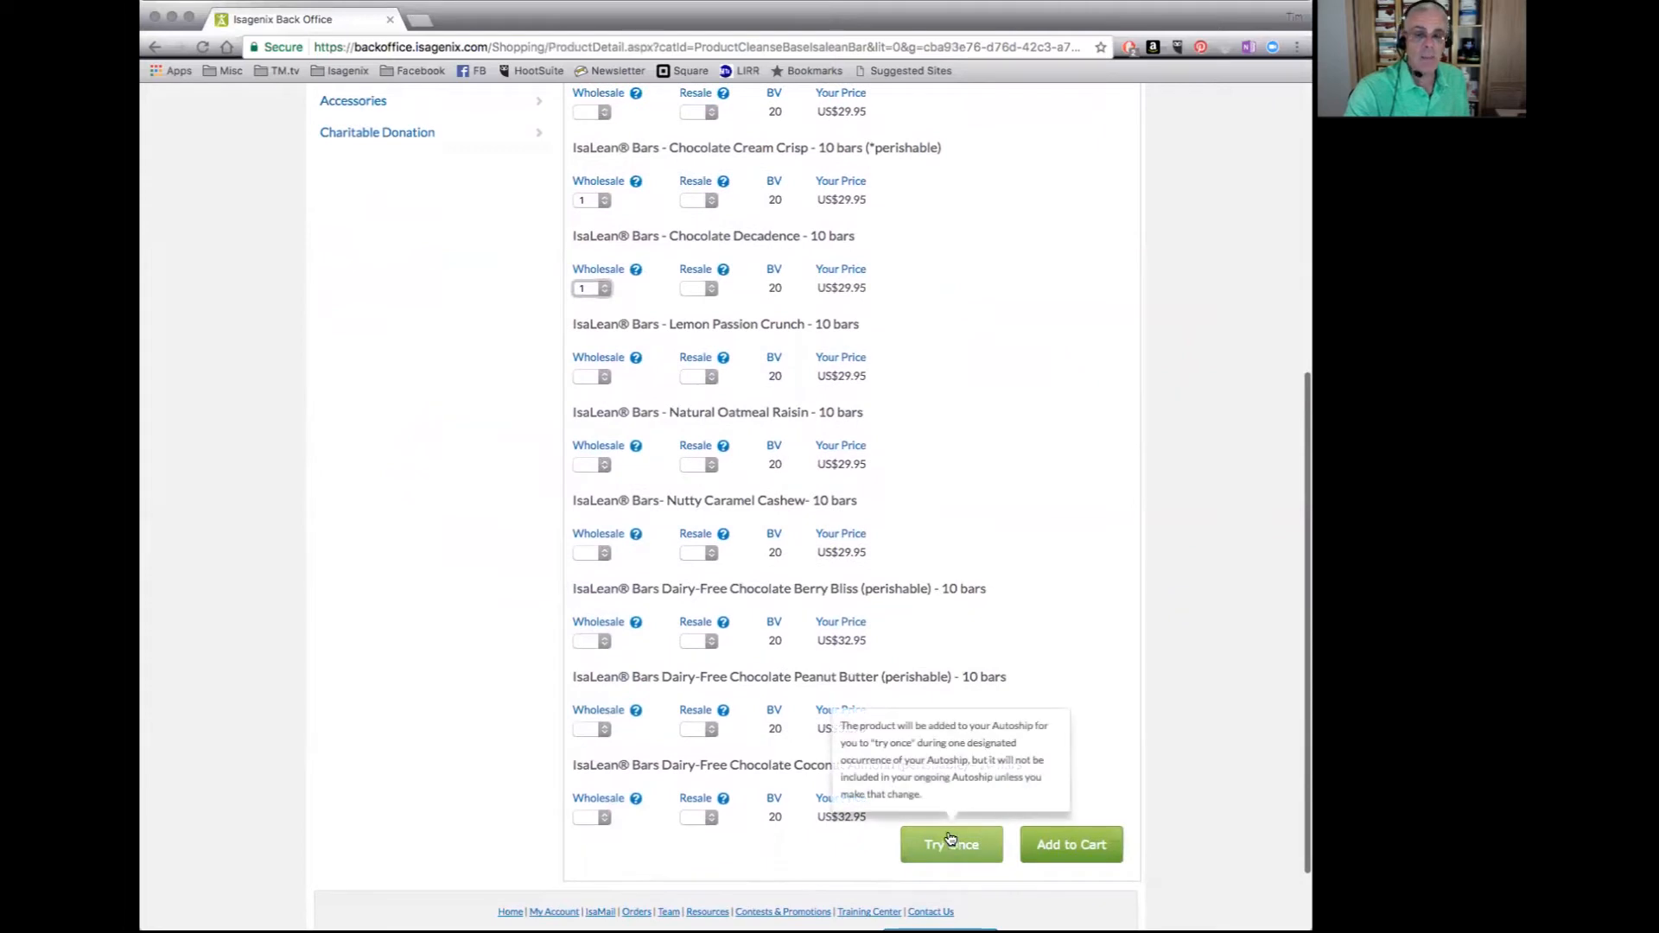
click(948, 847)
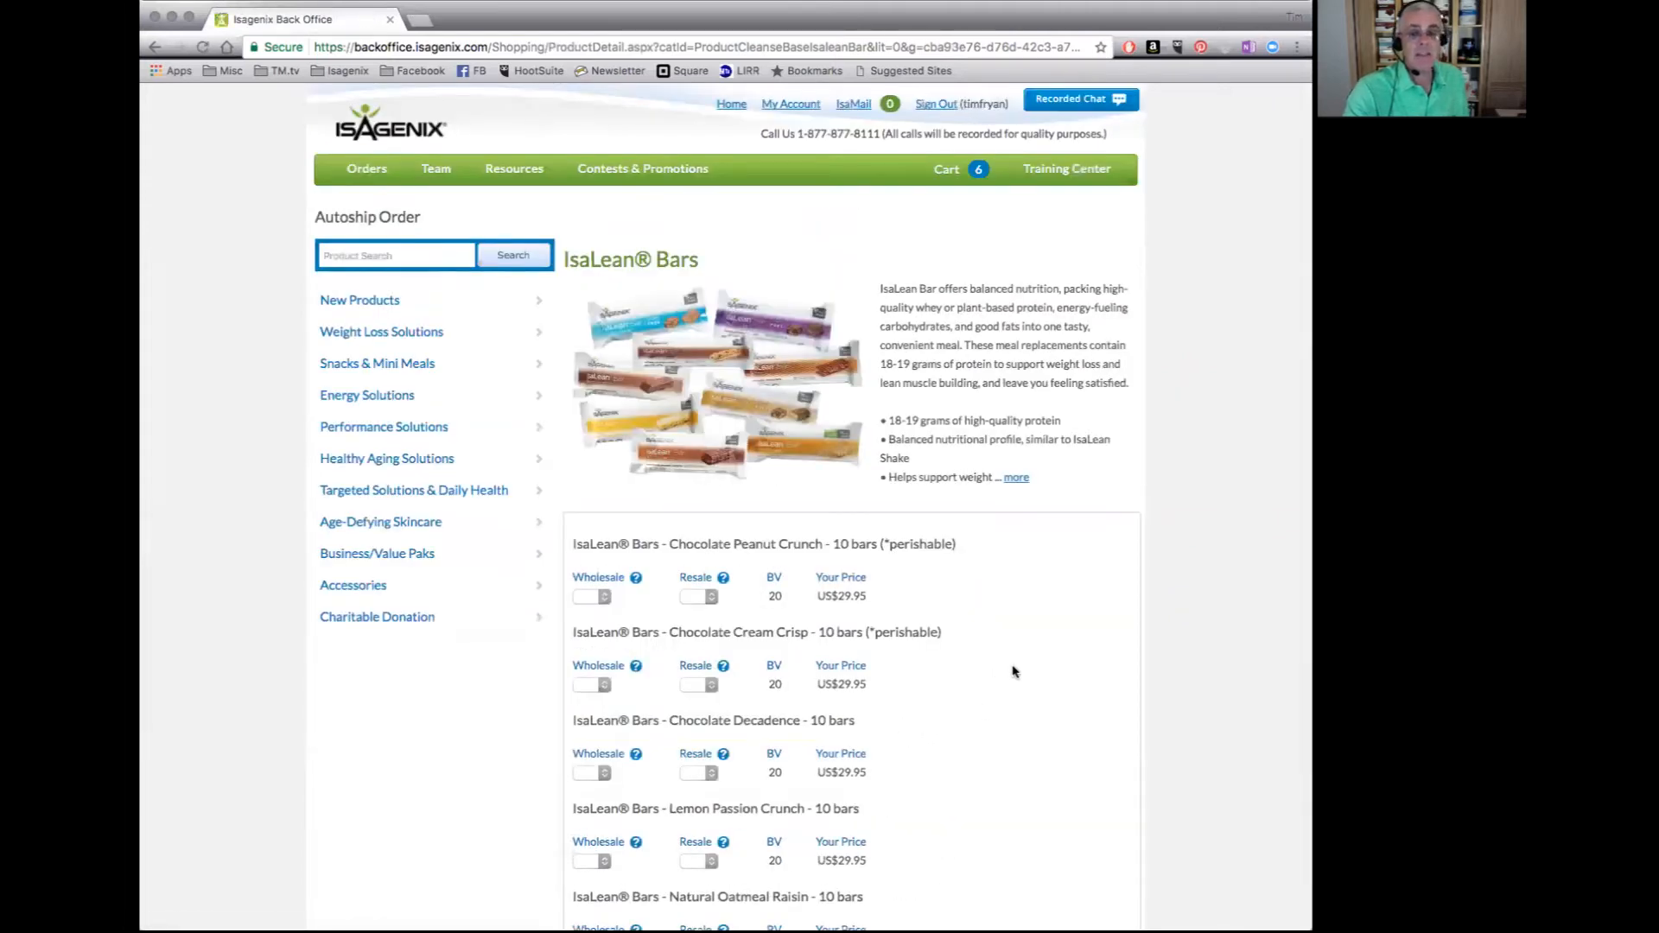
Step: Review the autoship order from the cart and remove the 30-Day System
scroll(1007, 673, down, 10)
scroll(1018, 664, up, 10)
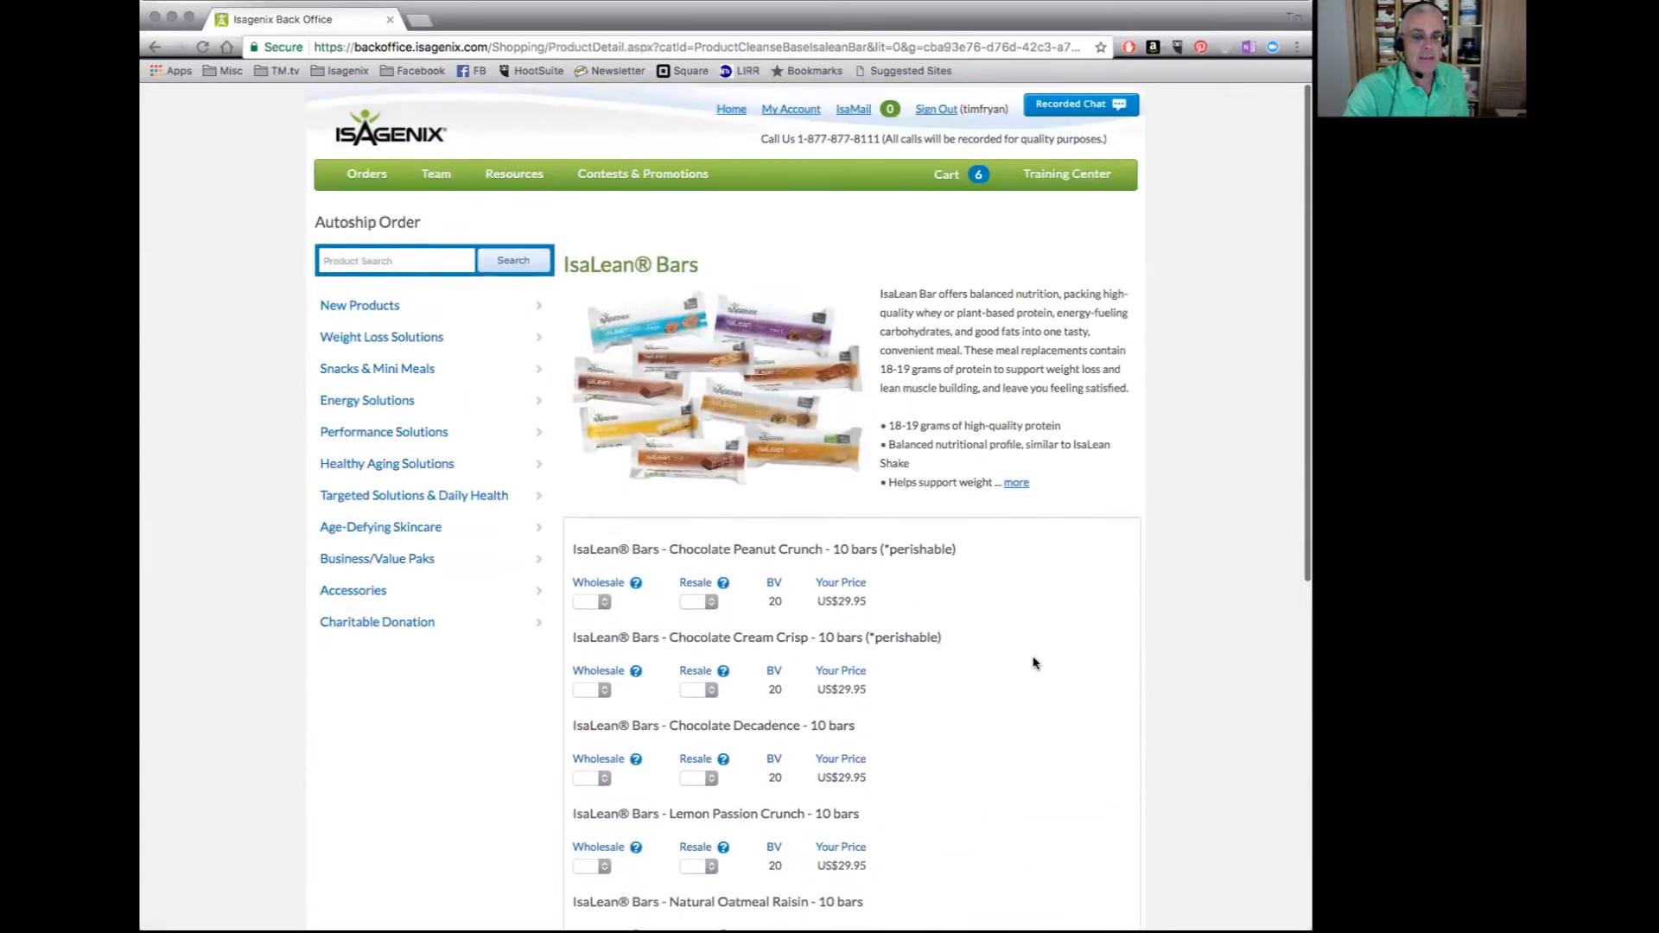
mouse_move(950, 173)
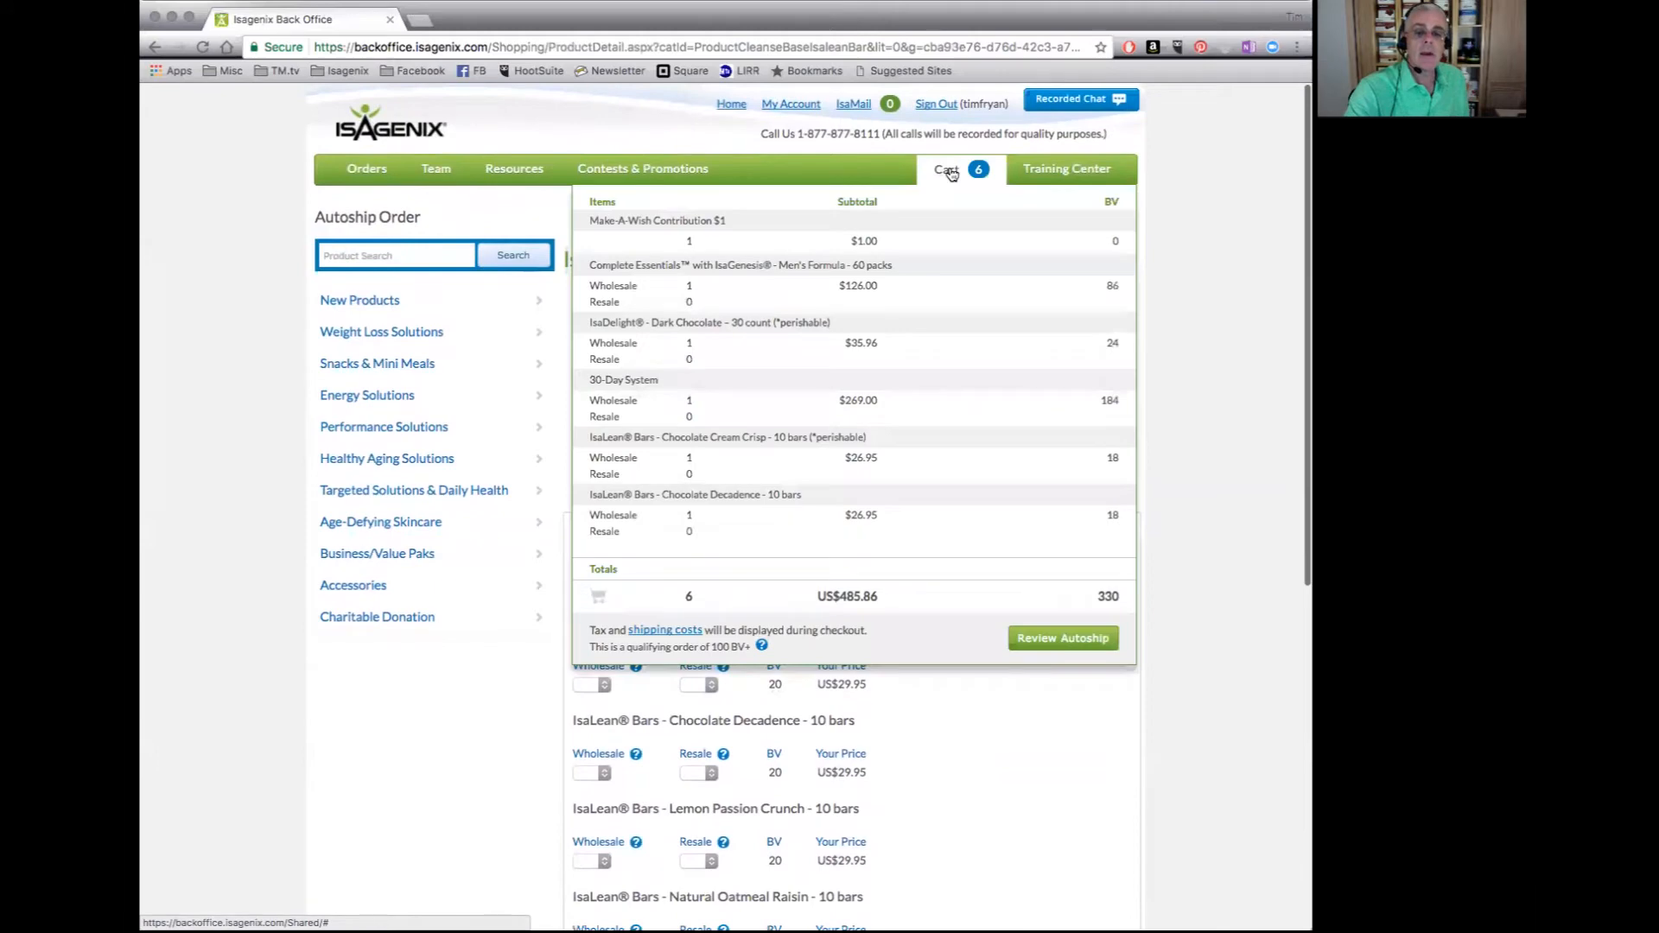
click(1061, 639)
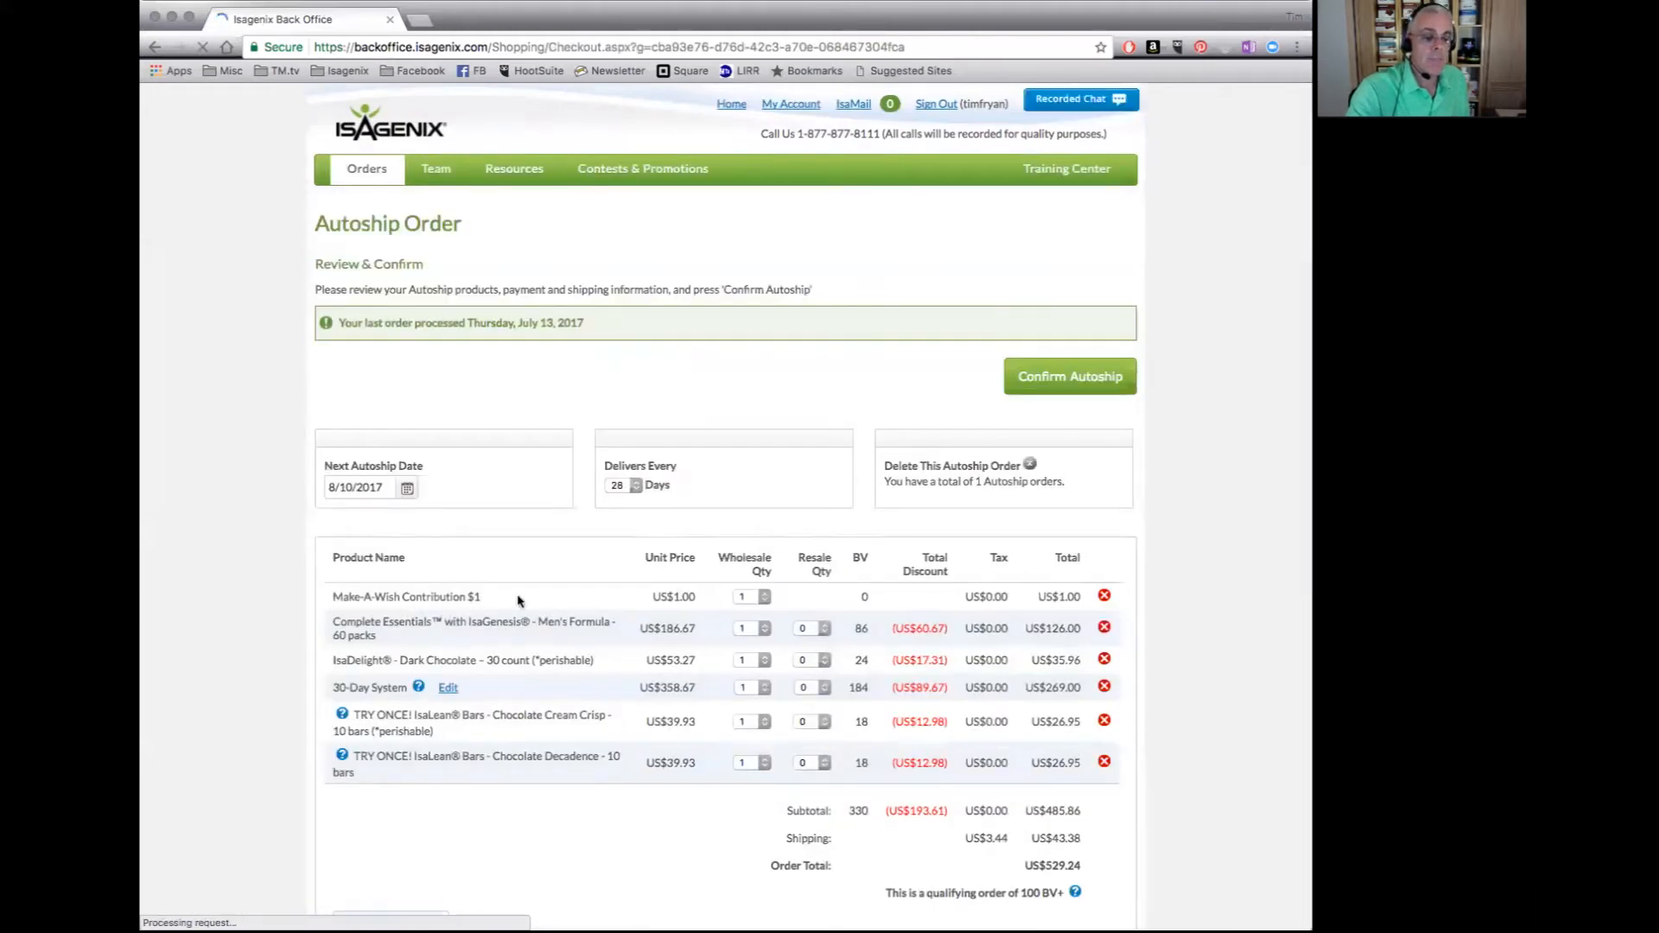
scroll(517, 594, down, 2)
scroll(517, 595, down, 1)
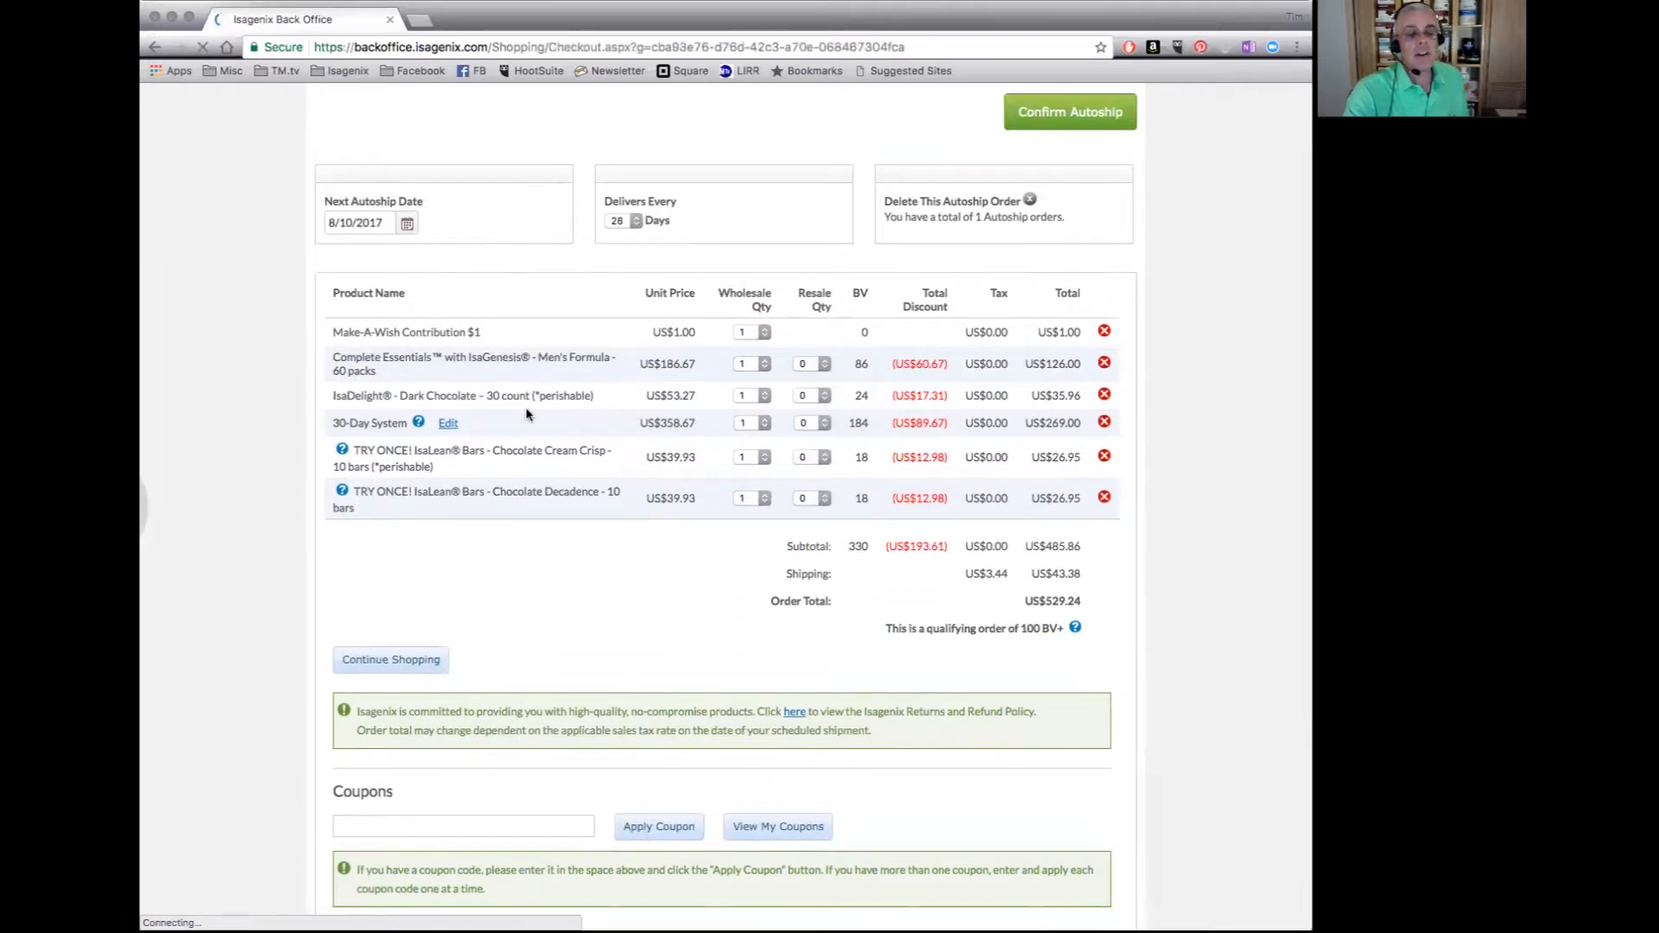
scroll(1124, 407, down, 1)
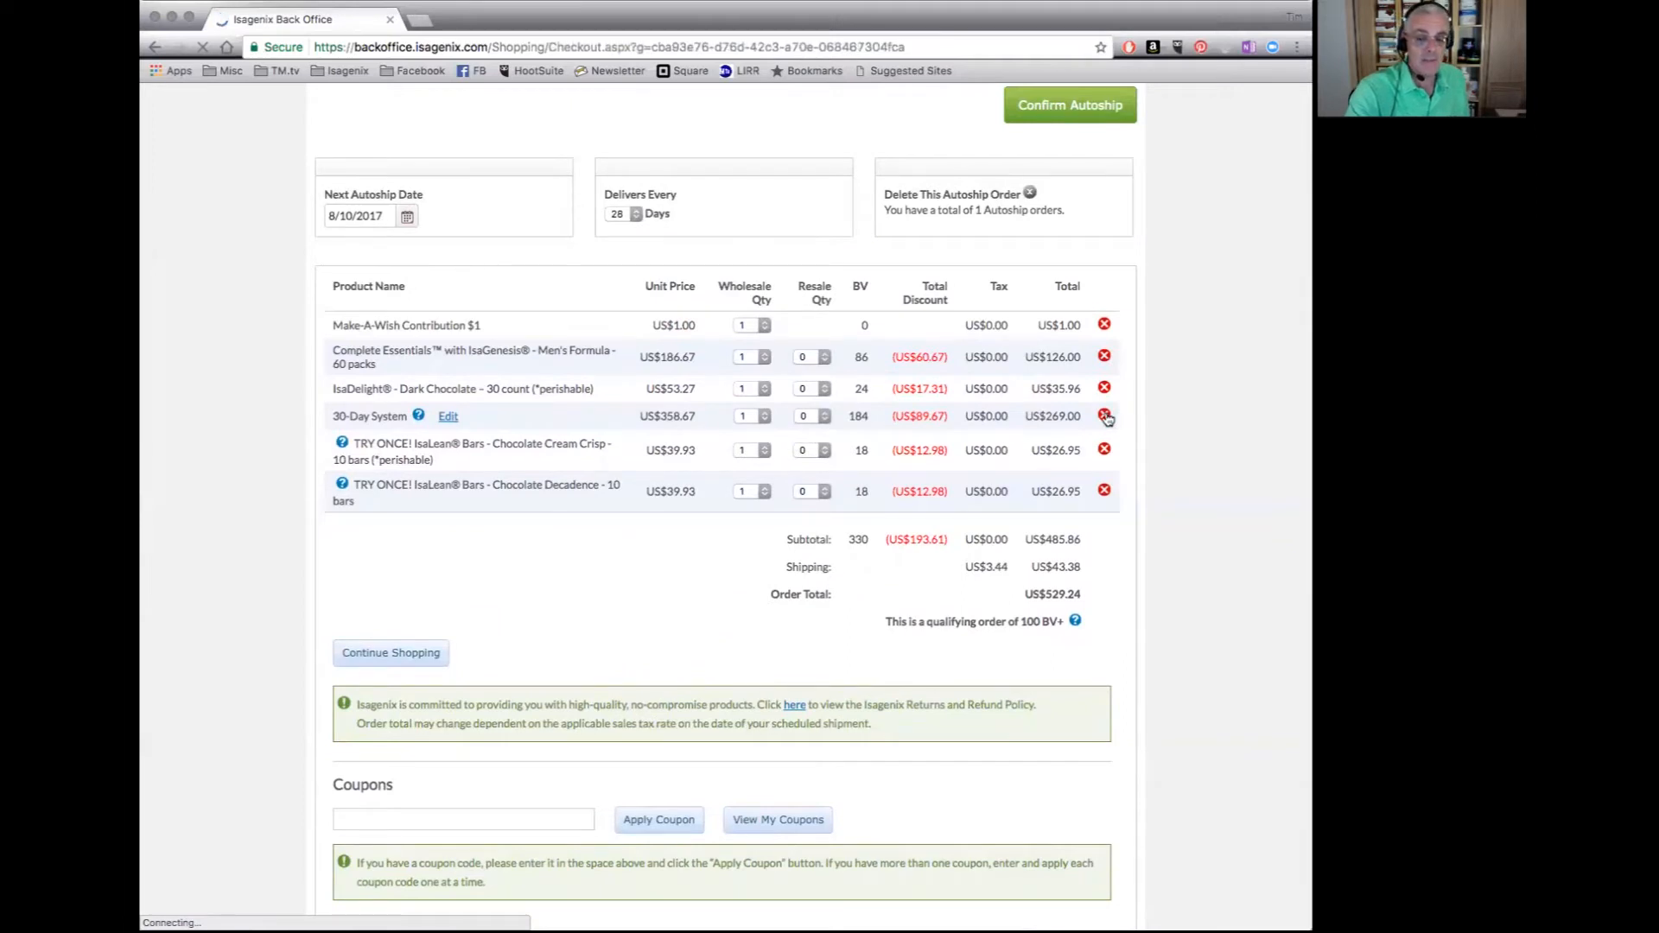
click(1106, 416)
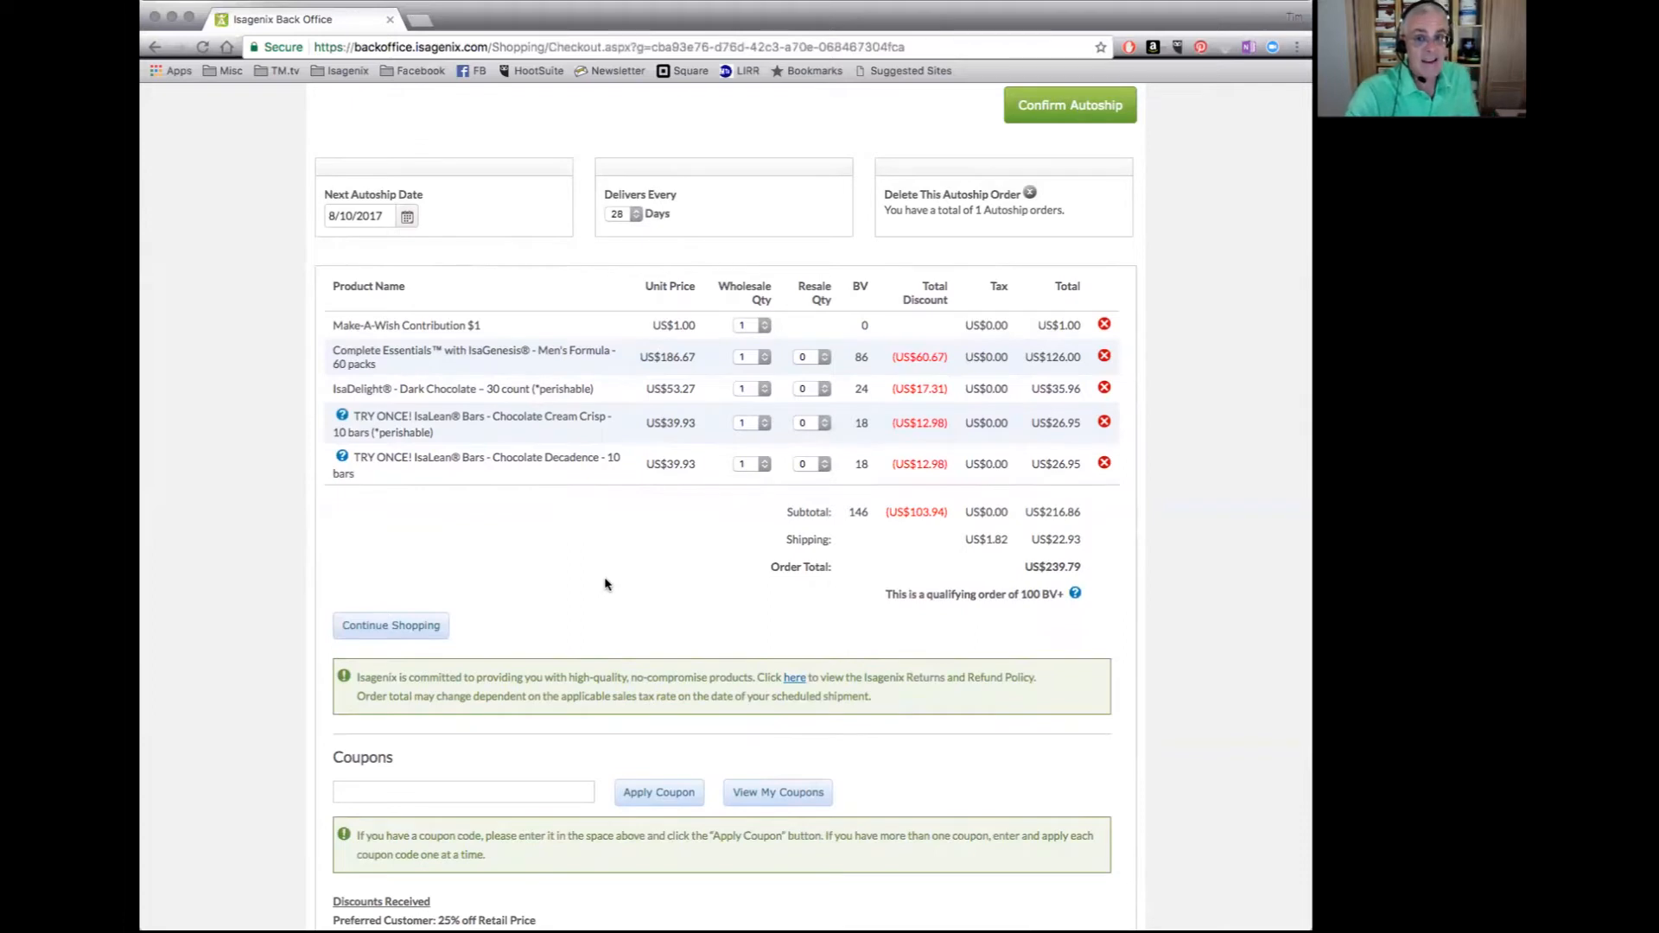
Step: Add two wholesale canisters of IsaLean Shake Creamy Dutch Chocolate to the autoship cart and continue shopping
click(410, 629)
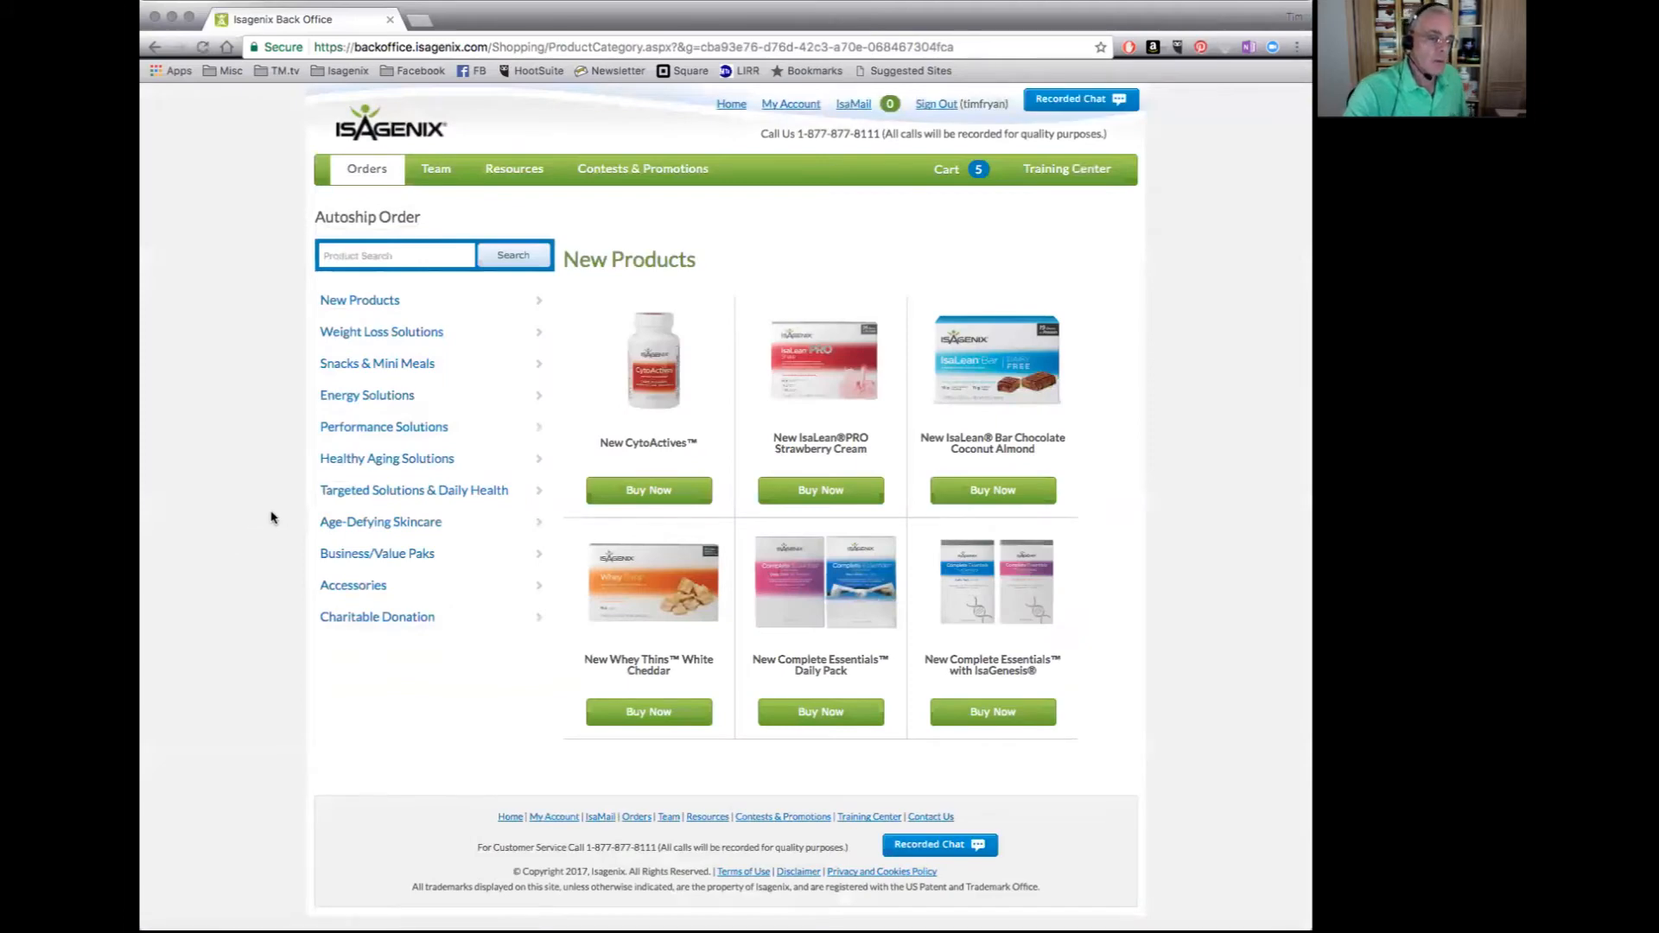
mouse_move(527, 427)
mouse_move(449, 349)
click(606, 503)
scroll(623, 492, down, 3)
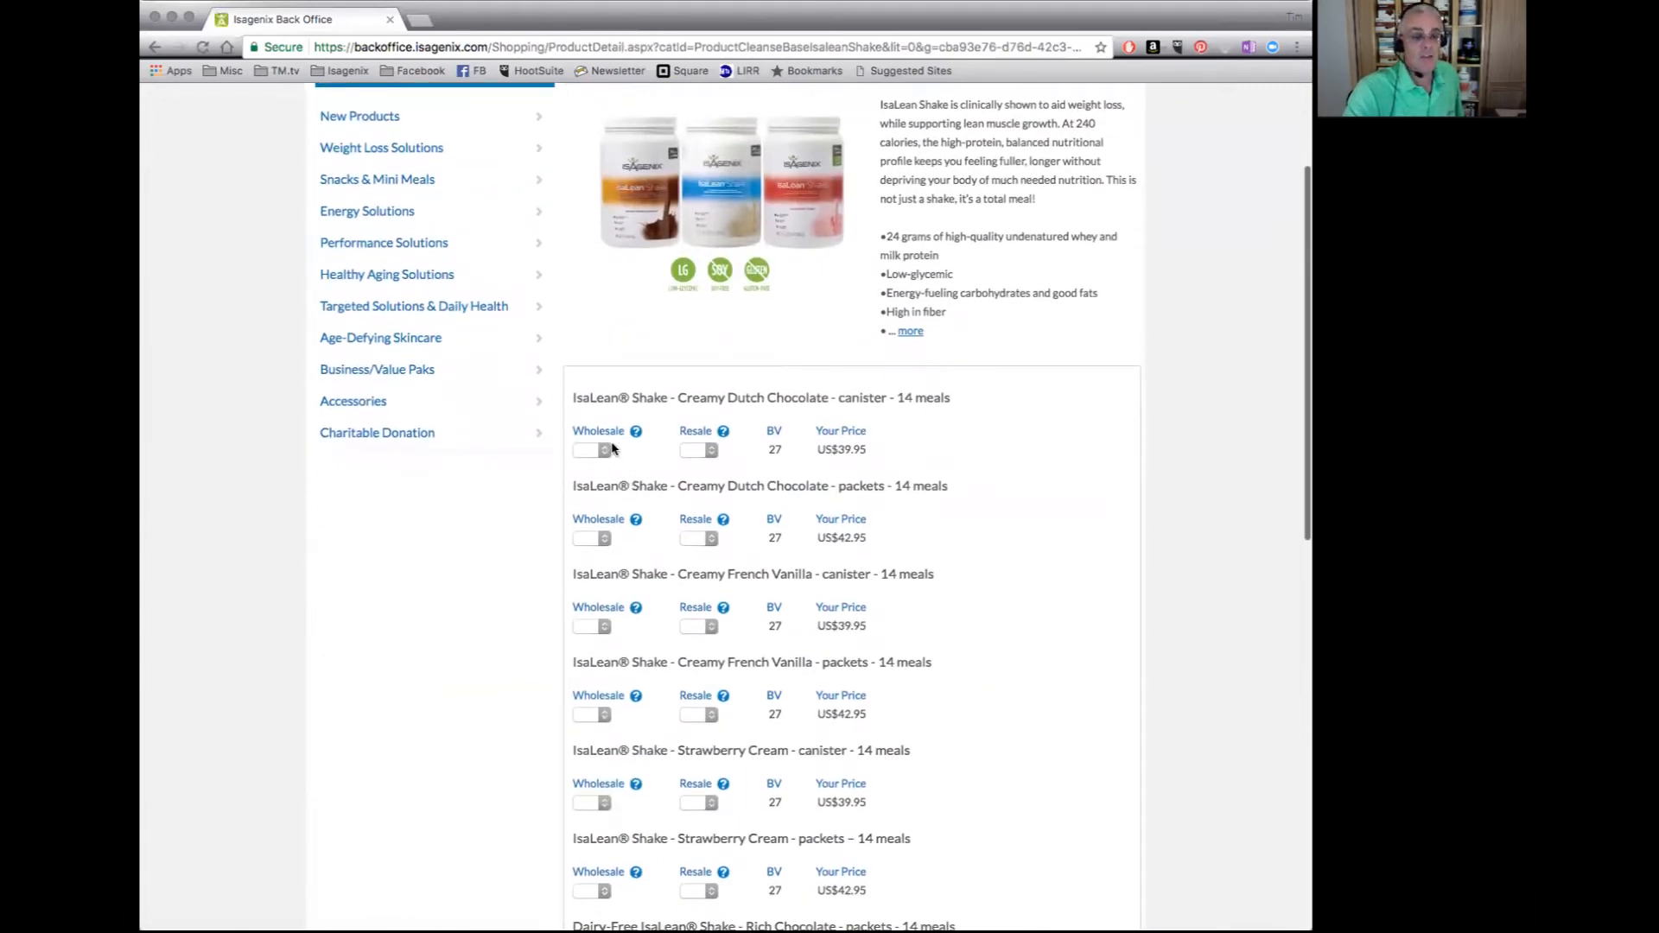
click(605, 450)
click(591, 479)
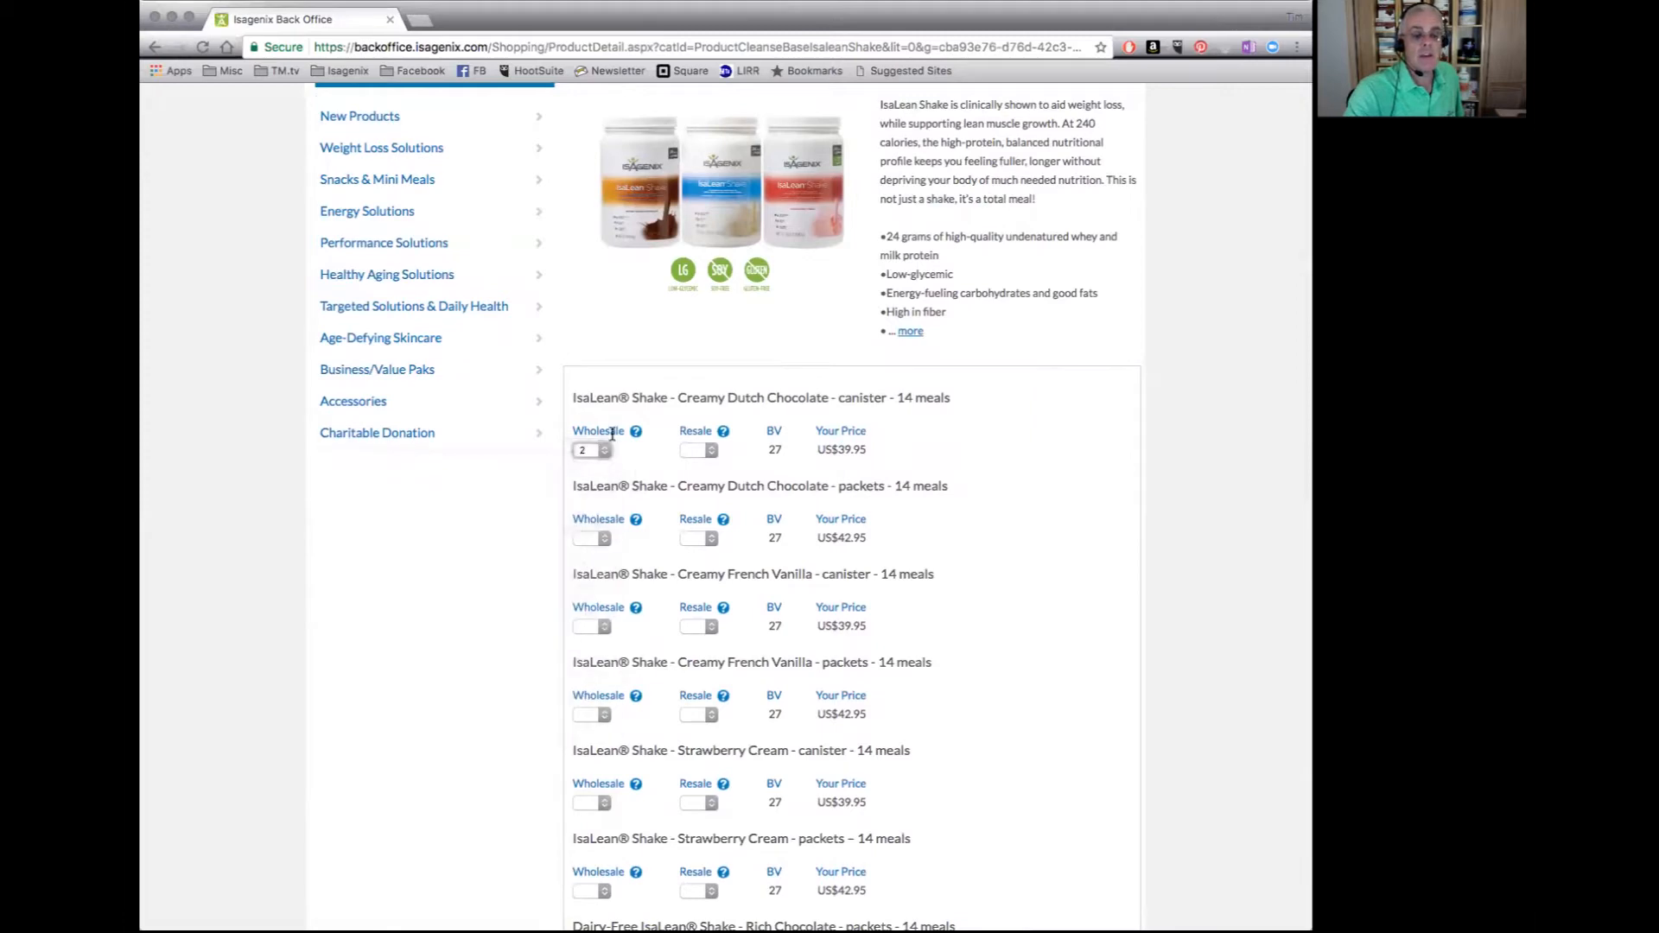
scroll(640, 484, down, 10)
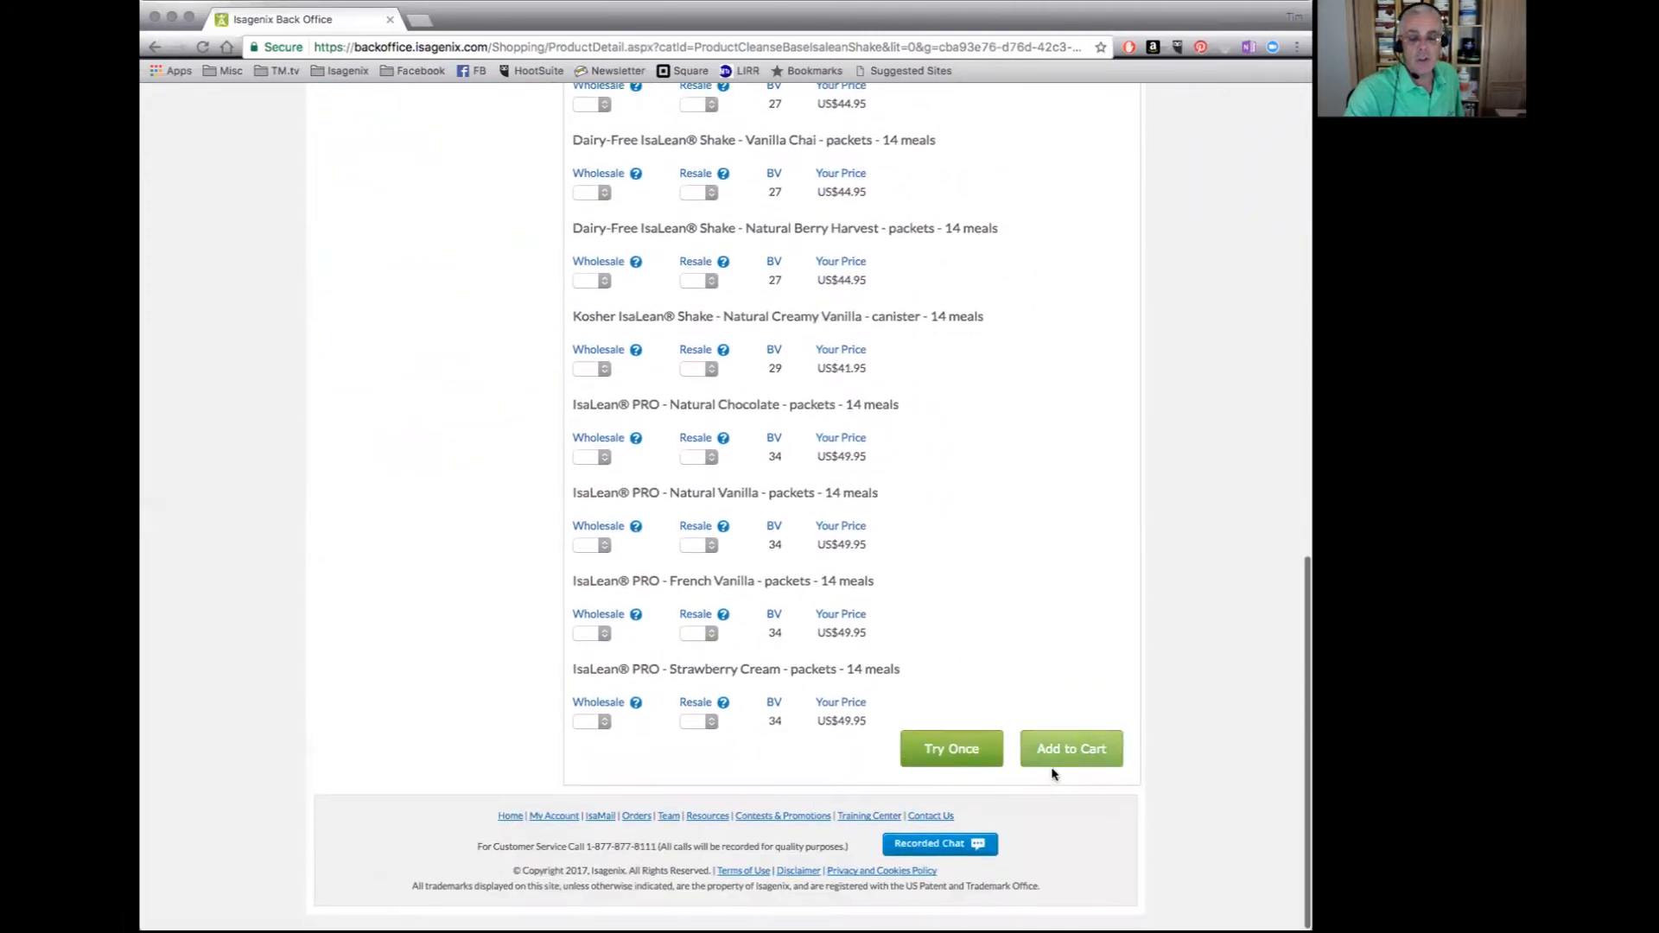
click(1072, 752)
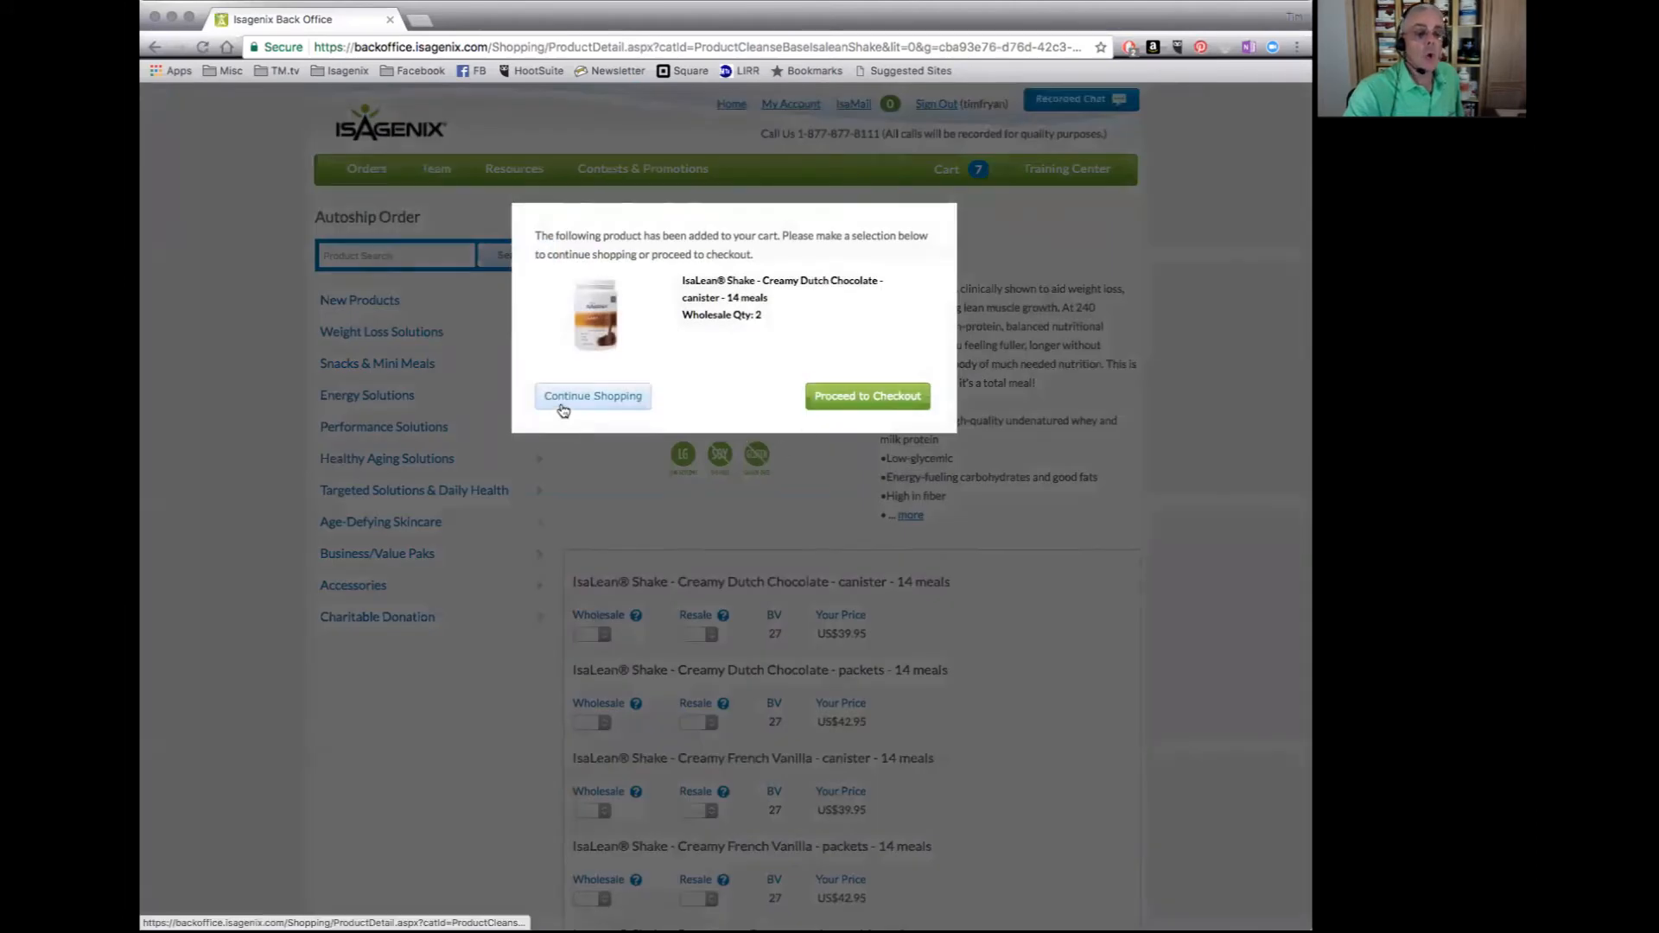
click(588, 397)
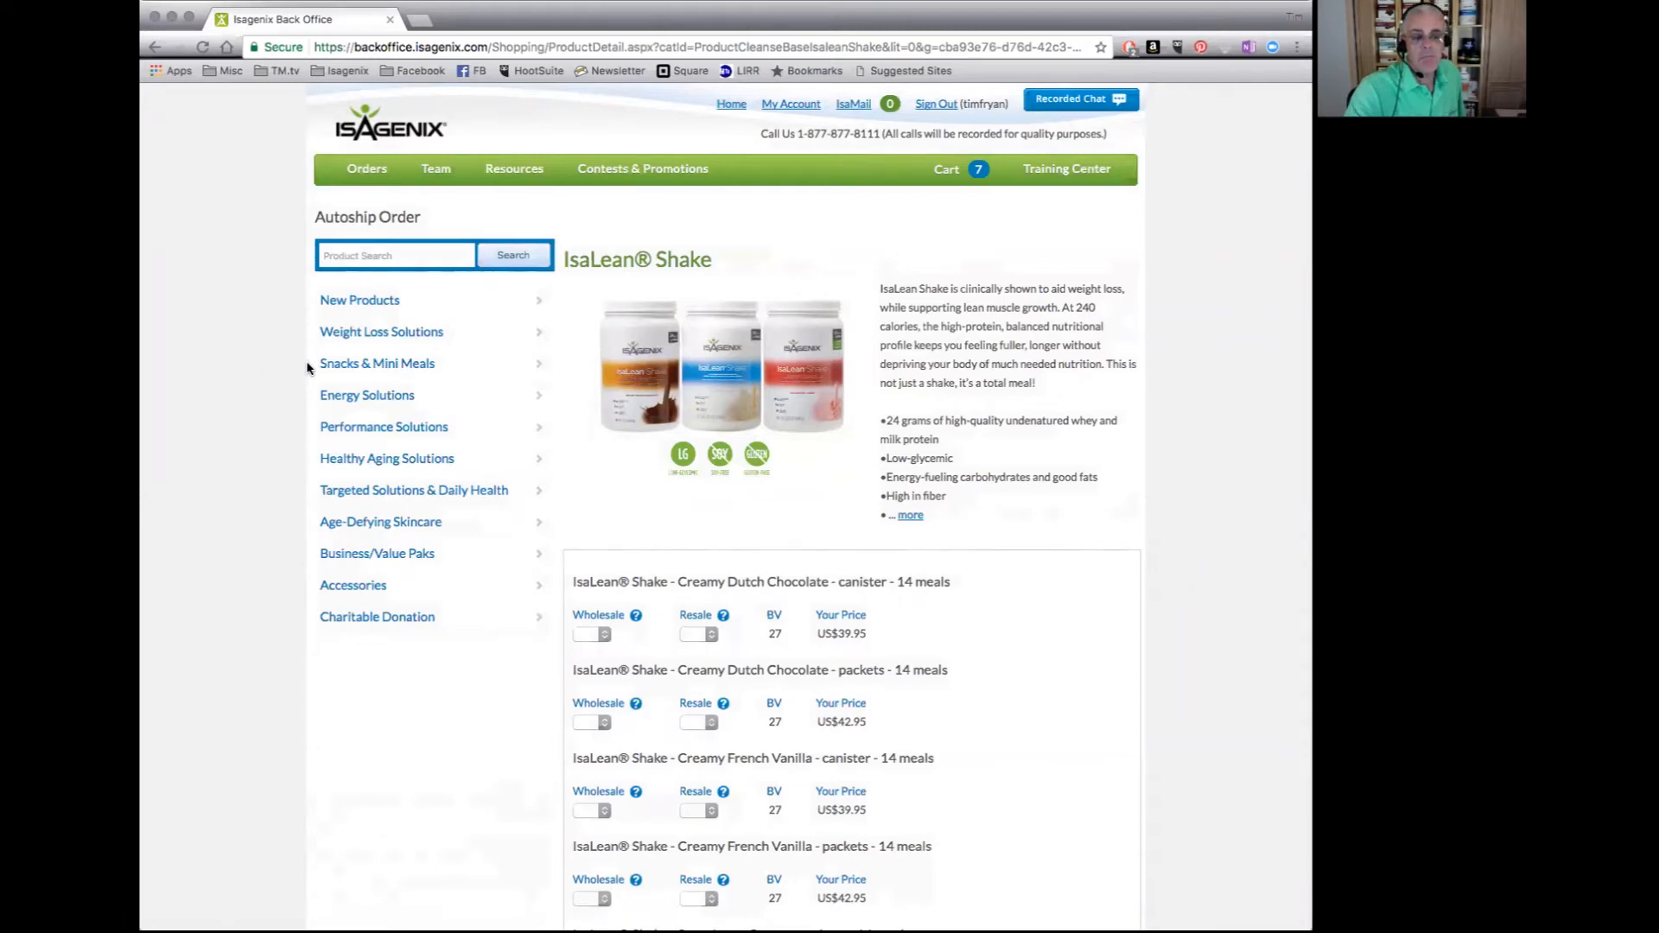
Step: Add one wholesale 32 oz bottle of Ionix Supreme Natural Fruit Flavor liquid to the autoship cart and continue shopping
mouse_move(361, 397)
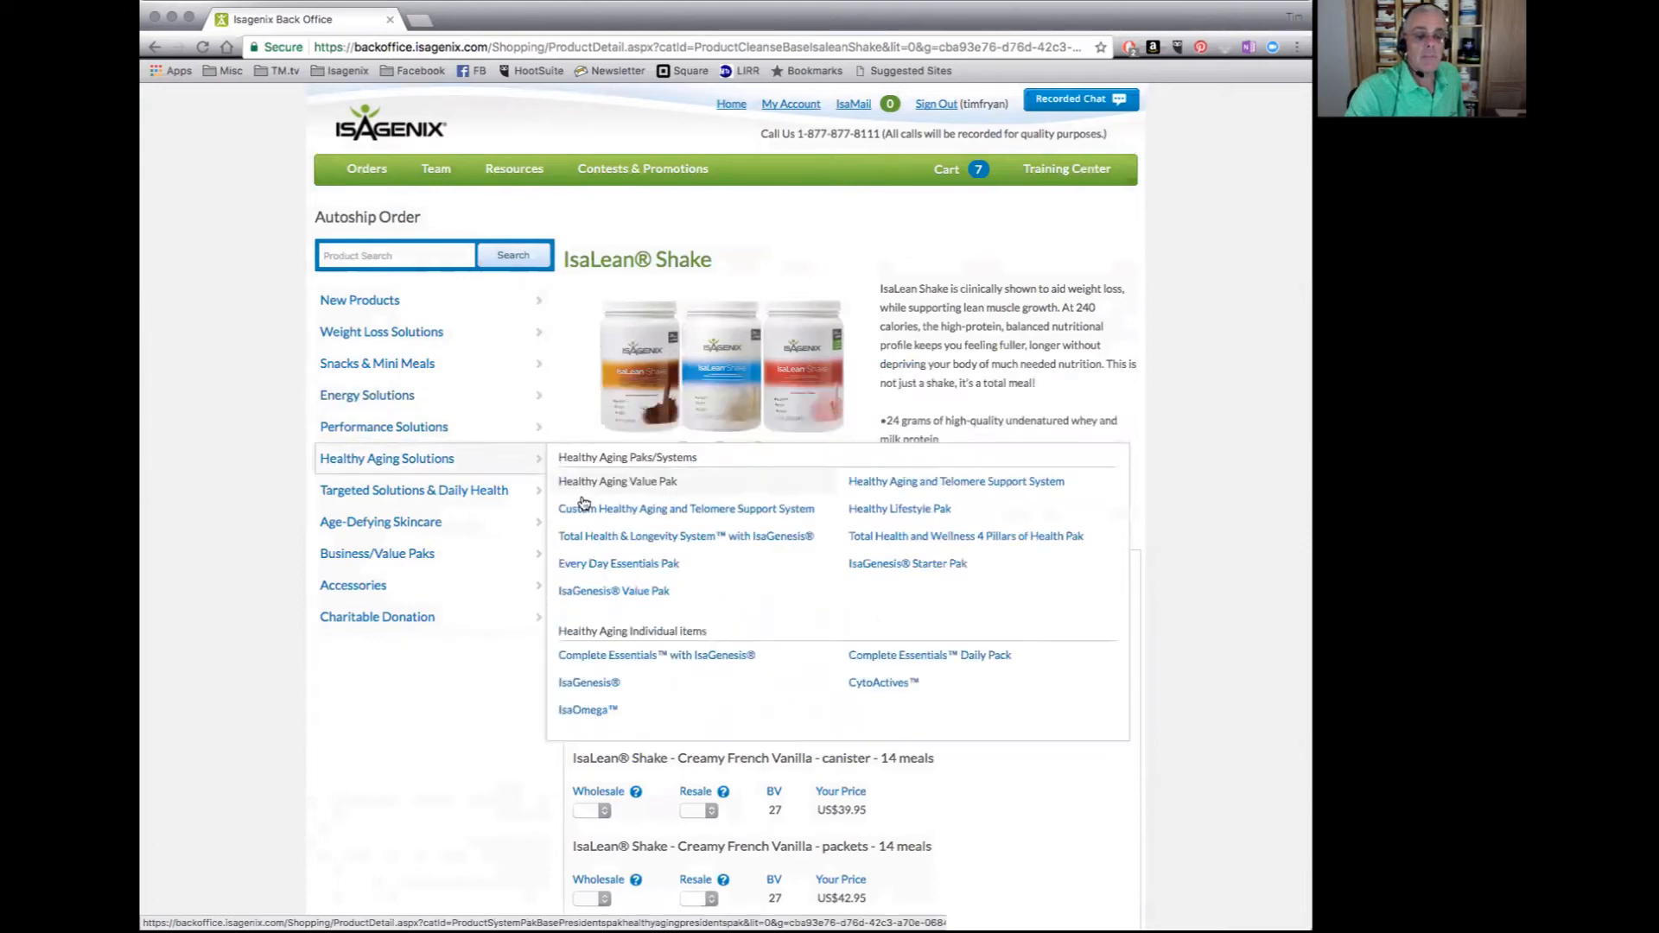
mouse_move(509, 427)
mouse_move(518, 398)
click(608, 540)
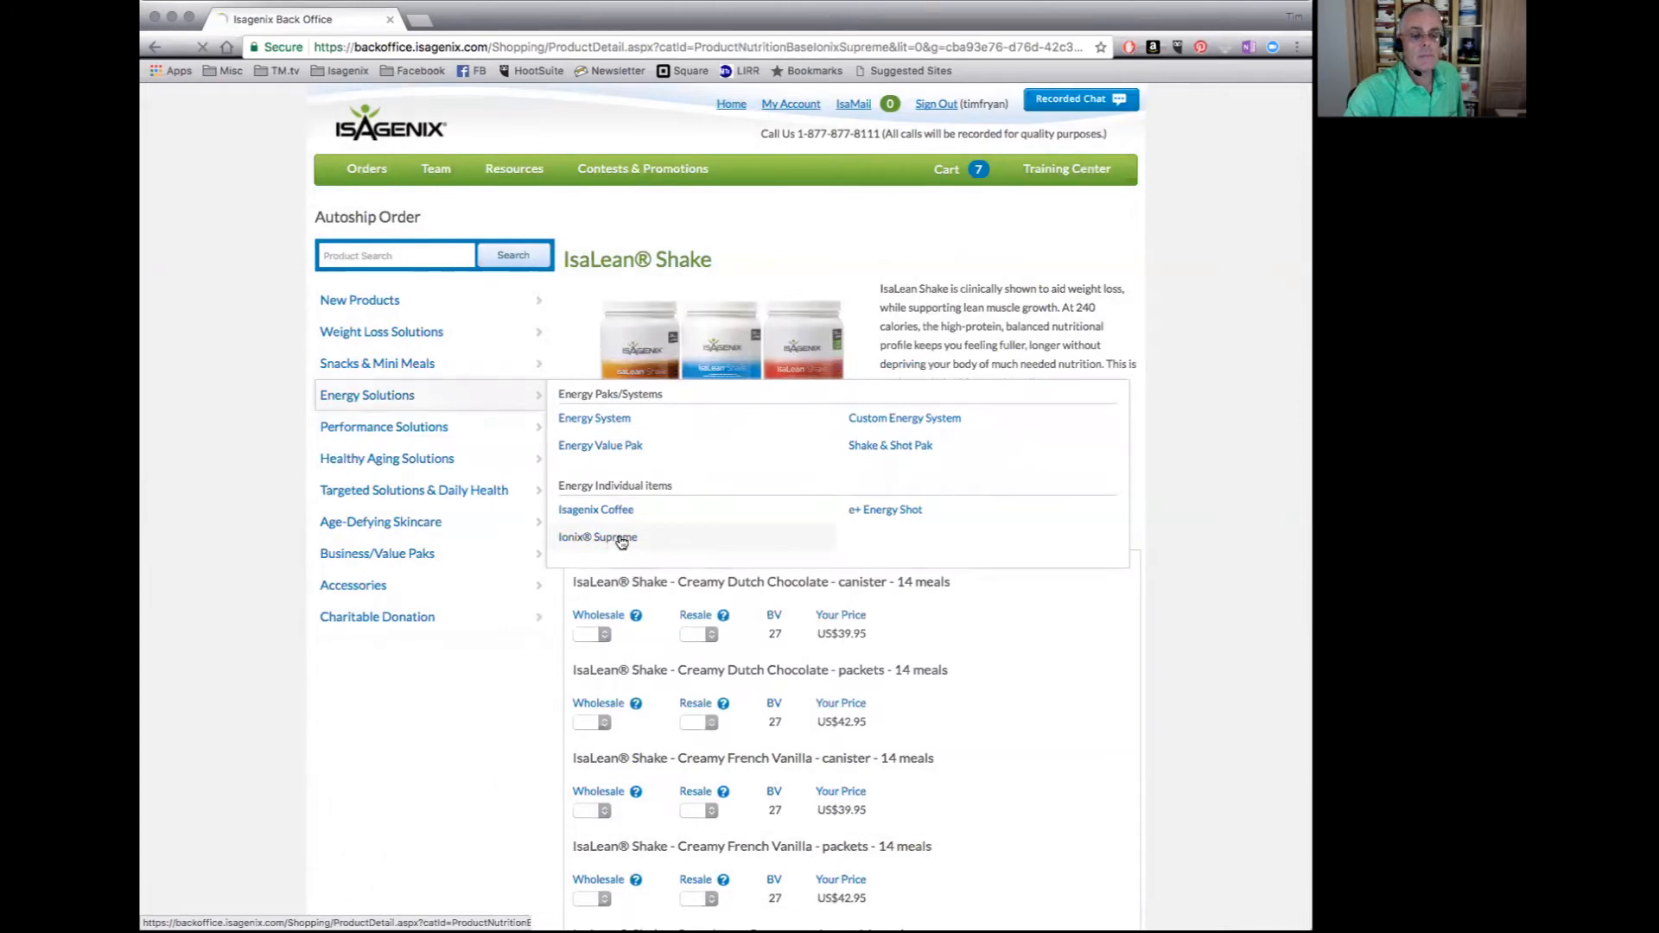
scroll(649, 605, down, 1)
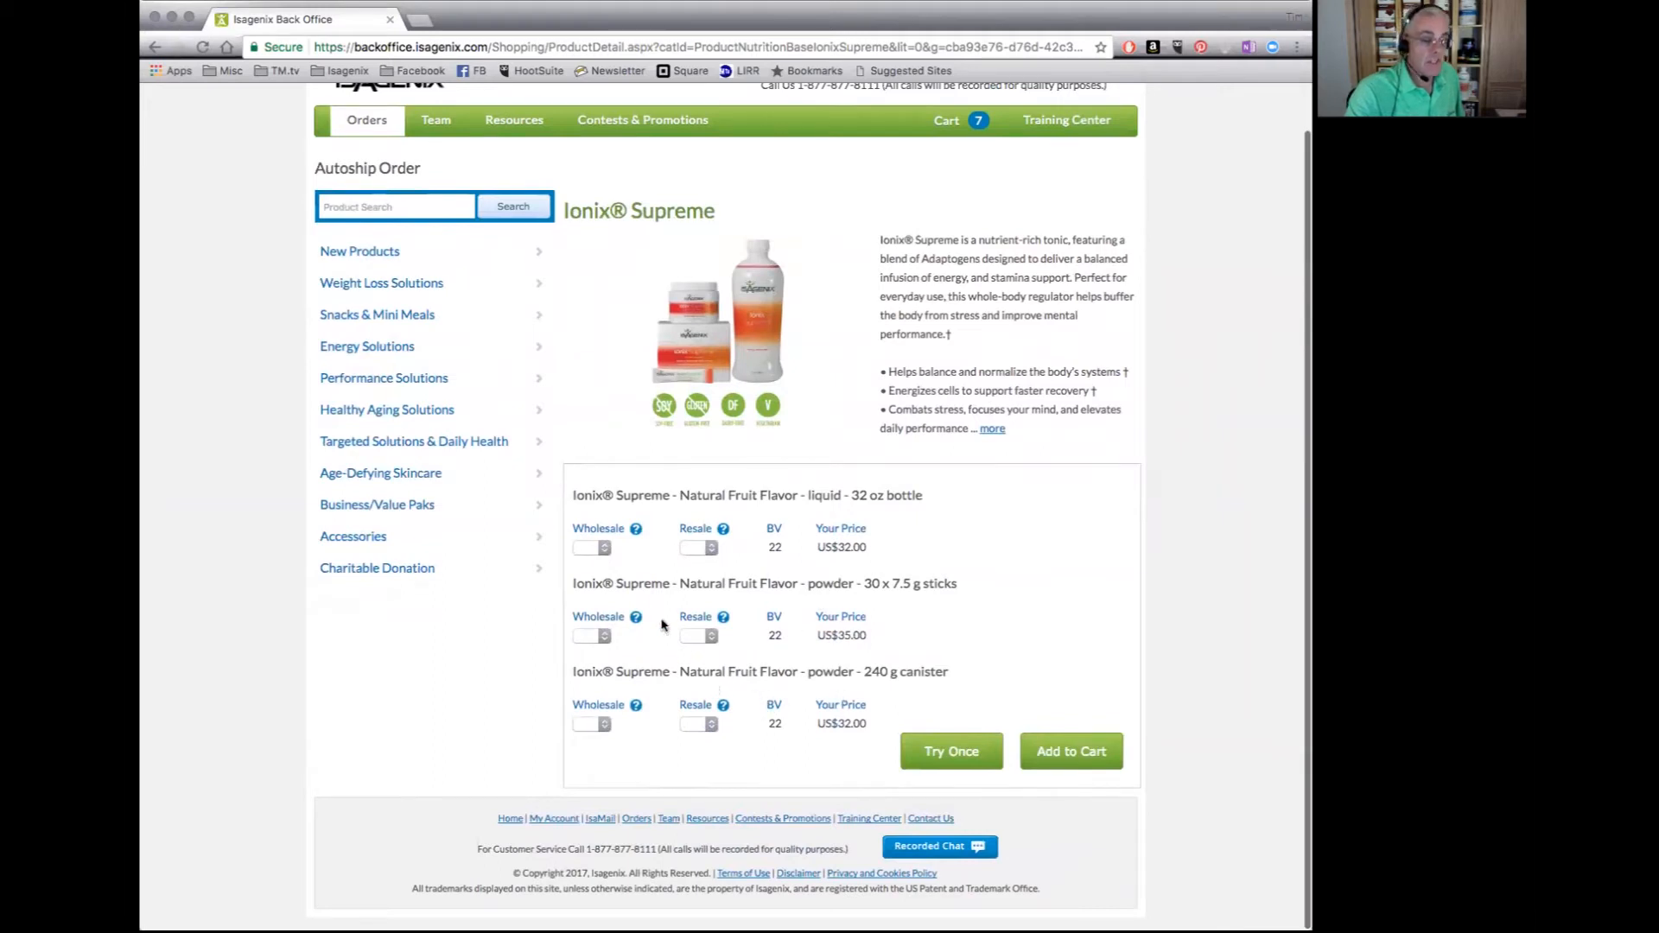
click(605, 548)
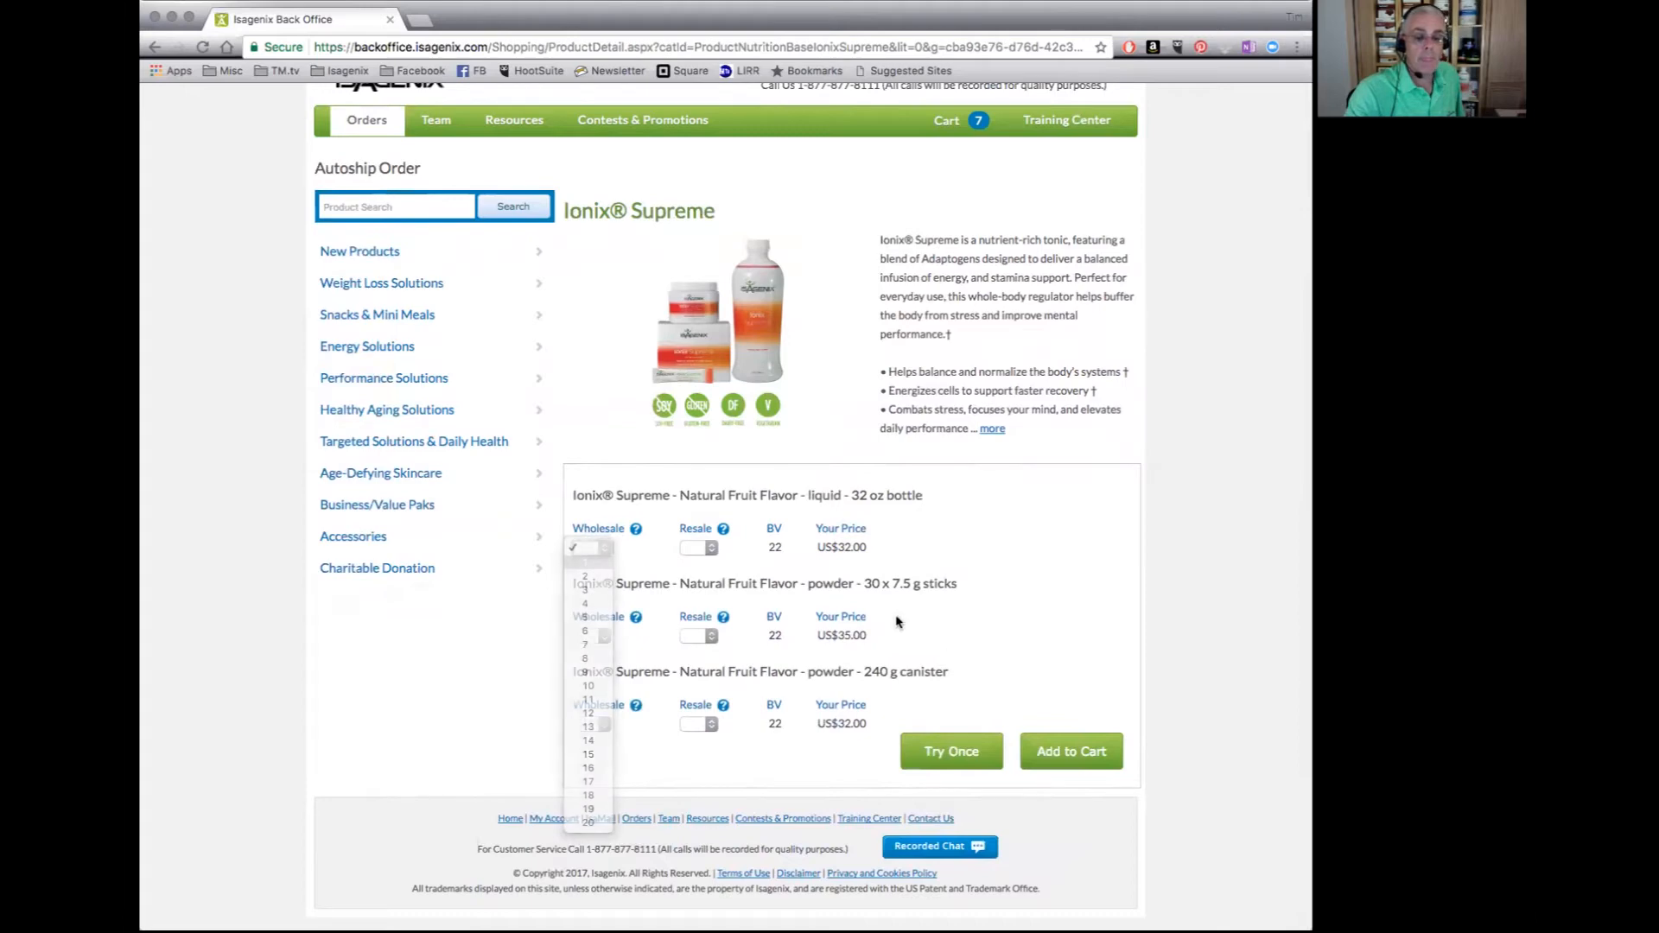
click(594, 565)
click(1087, 759)
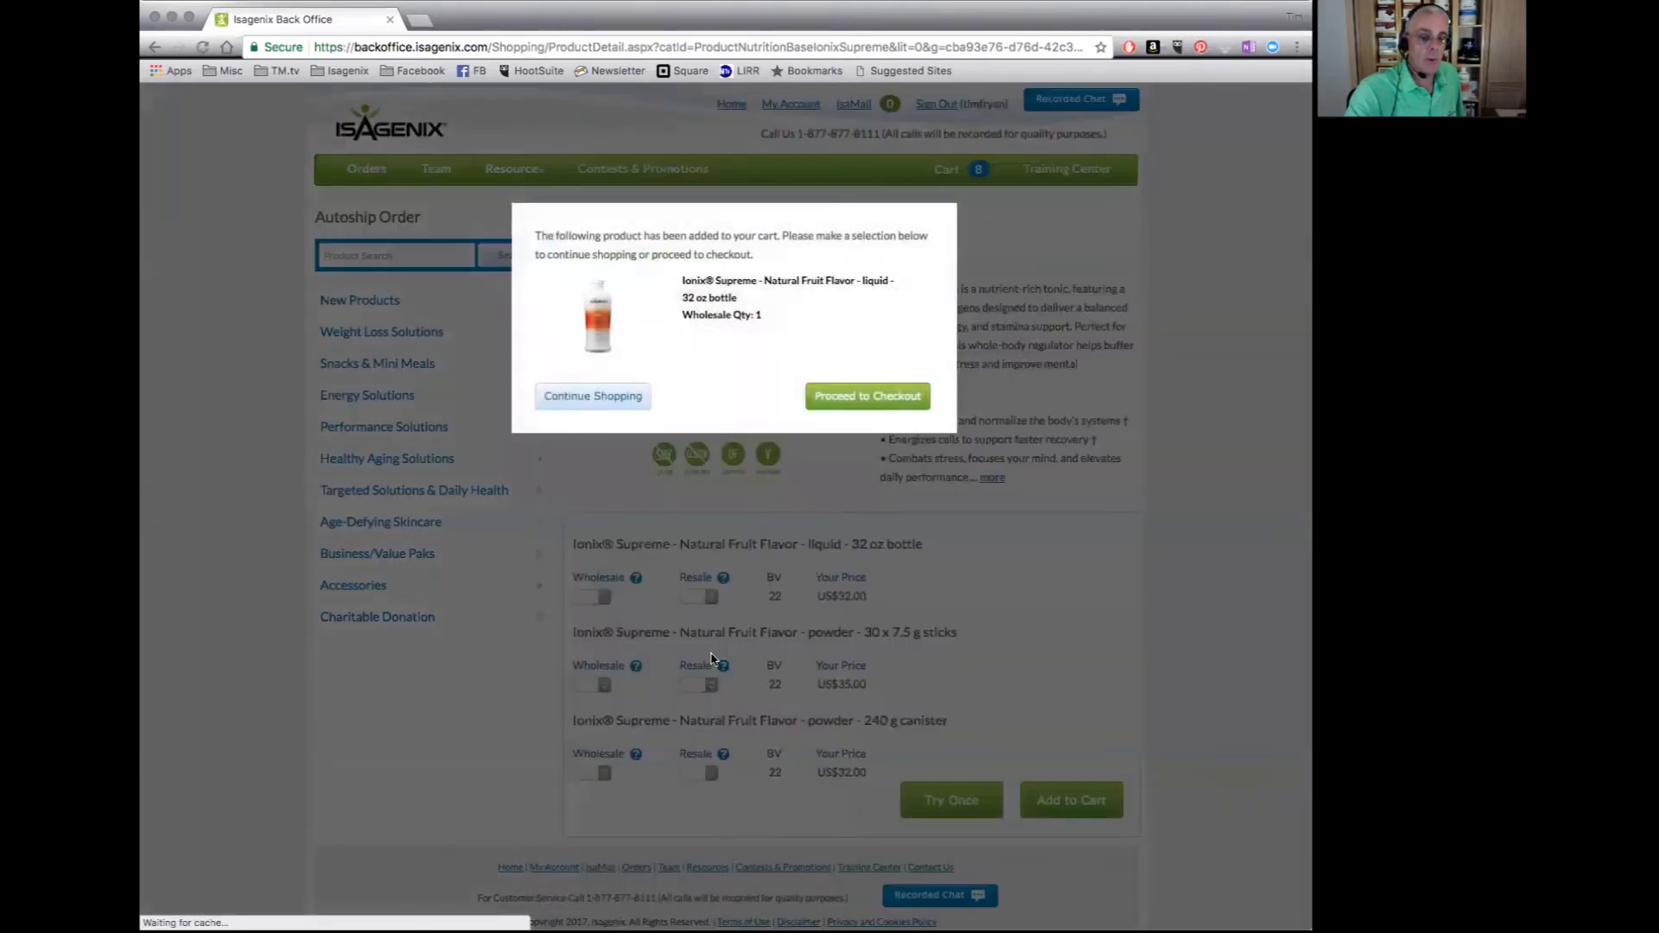
click(603, 402)
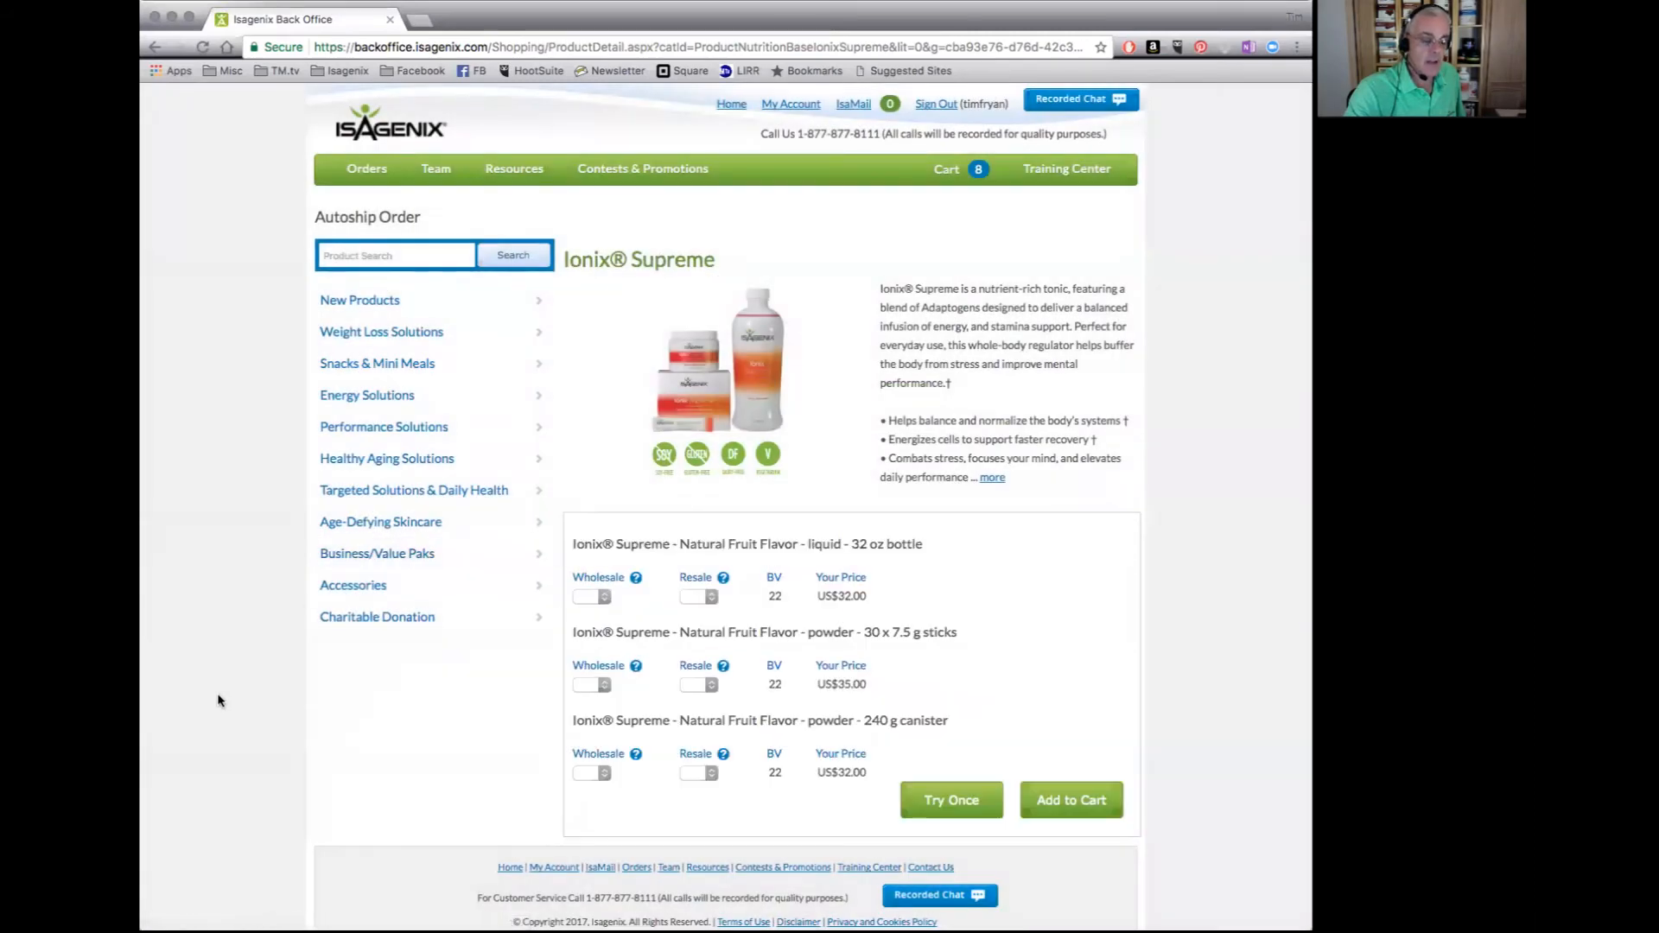
Step: Add one wholesale 32 oz bottle of Cleanse for Life Natural Rich Berry Flavor liquid to the autoship cart and continue shopping
scroll(268, 684, down, 1)
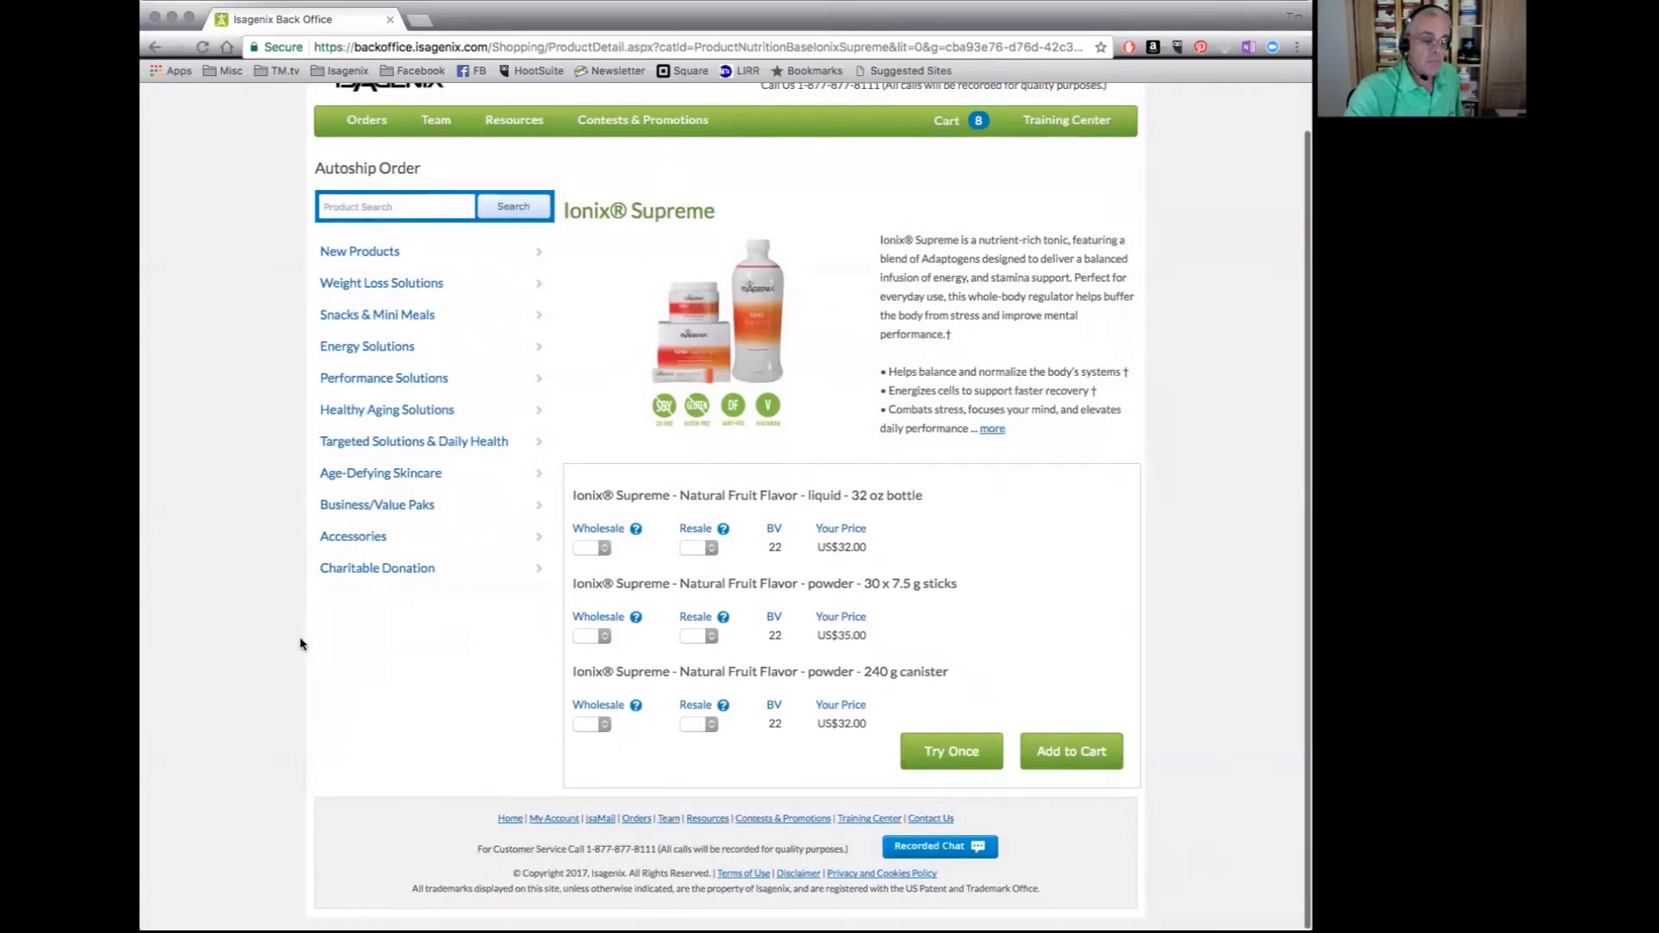
mouse_move(457, 287)
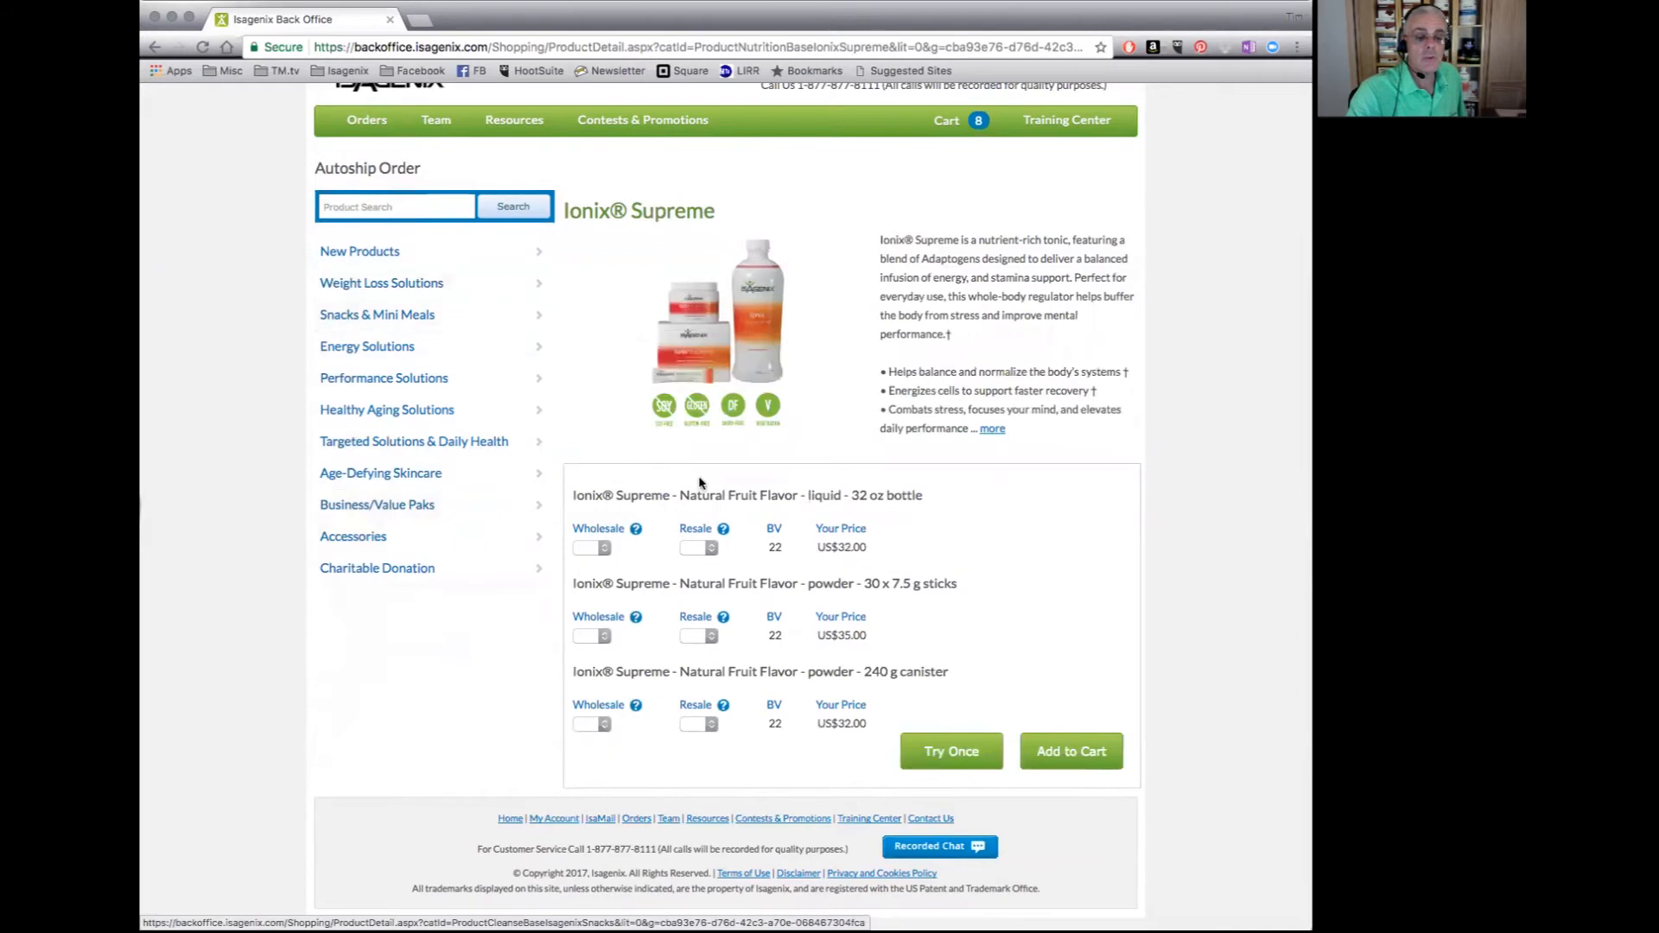
click(884, 481)
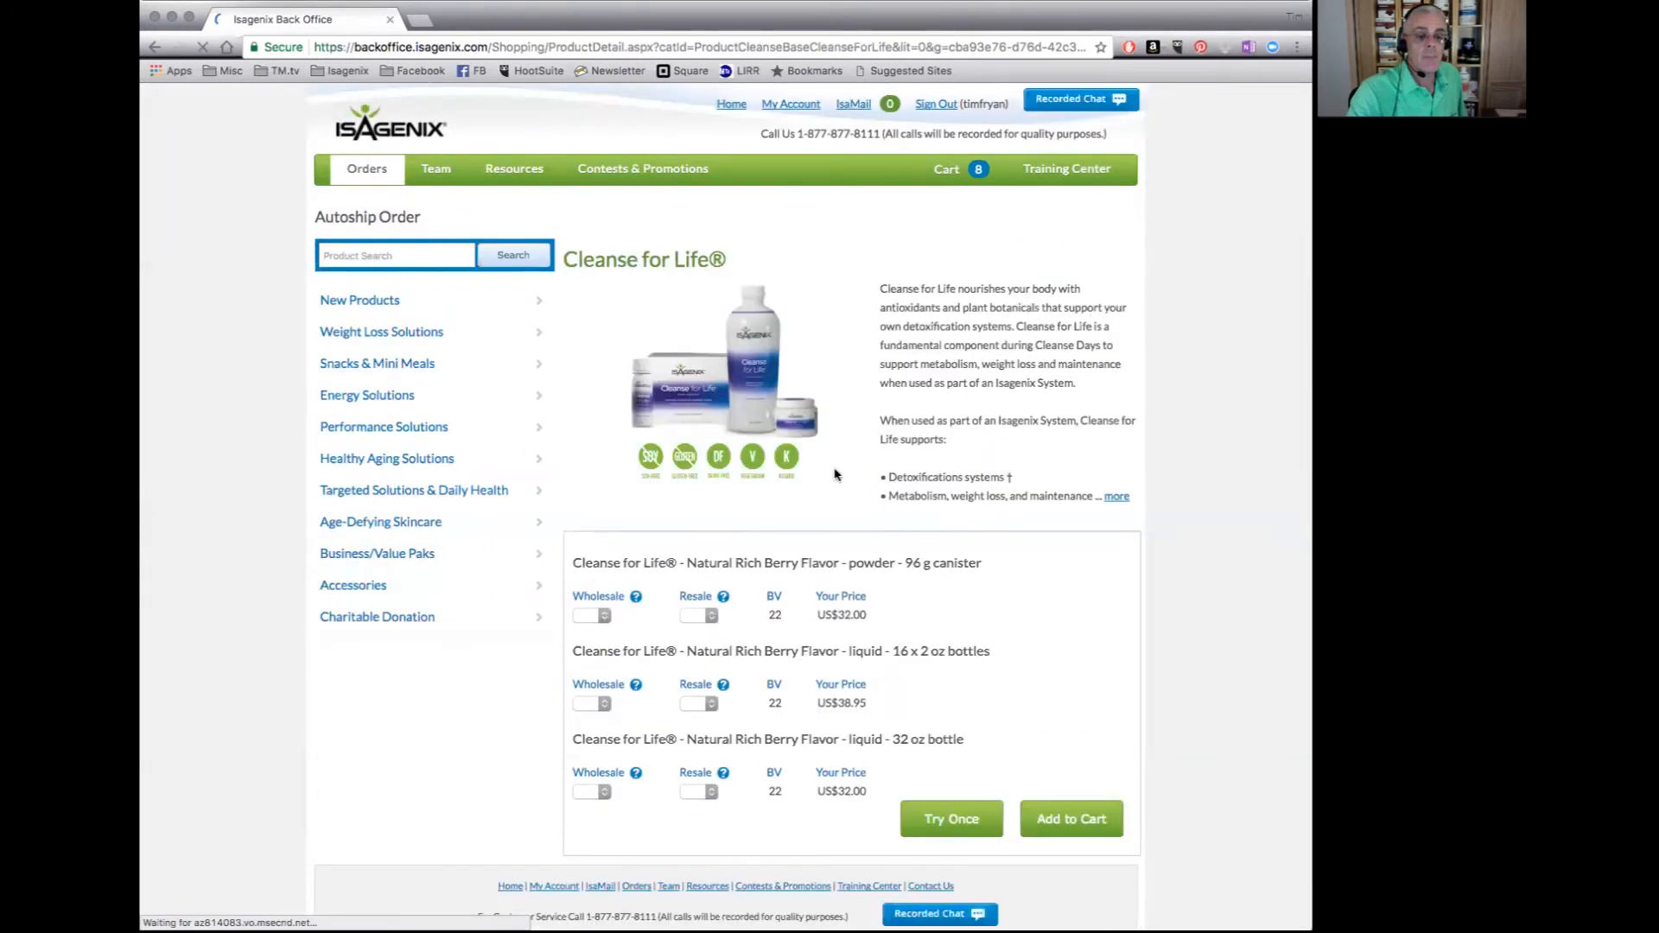
scroll(778, 518, down, 1)
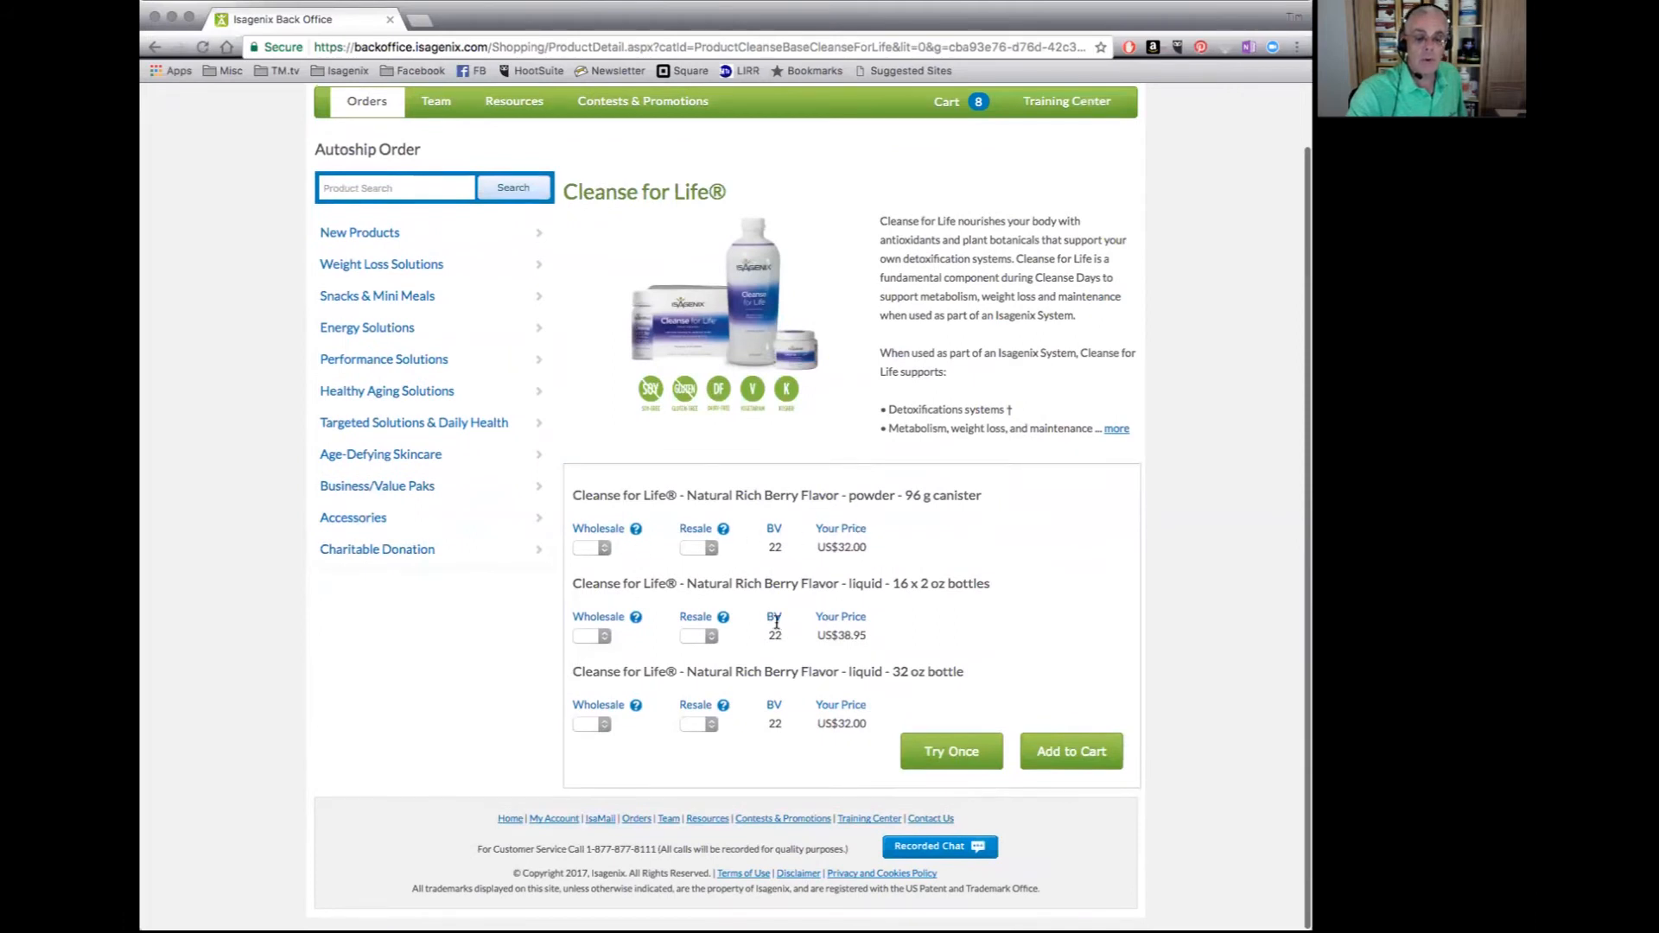
click(605, 726)
click(612, 745)
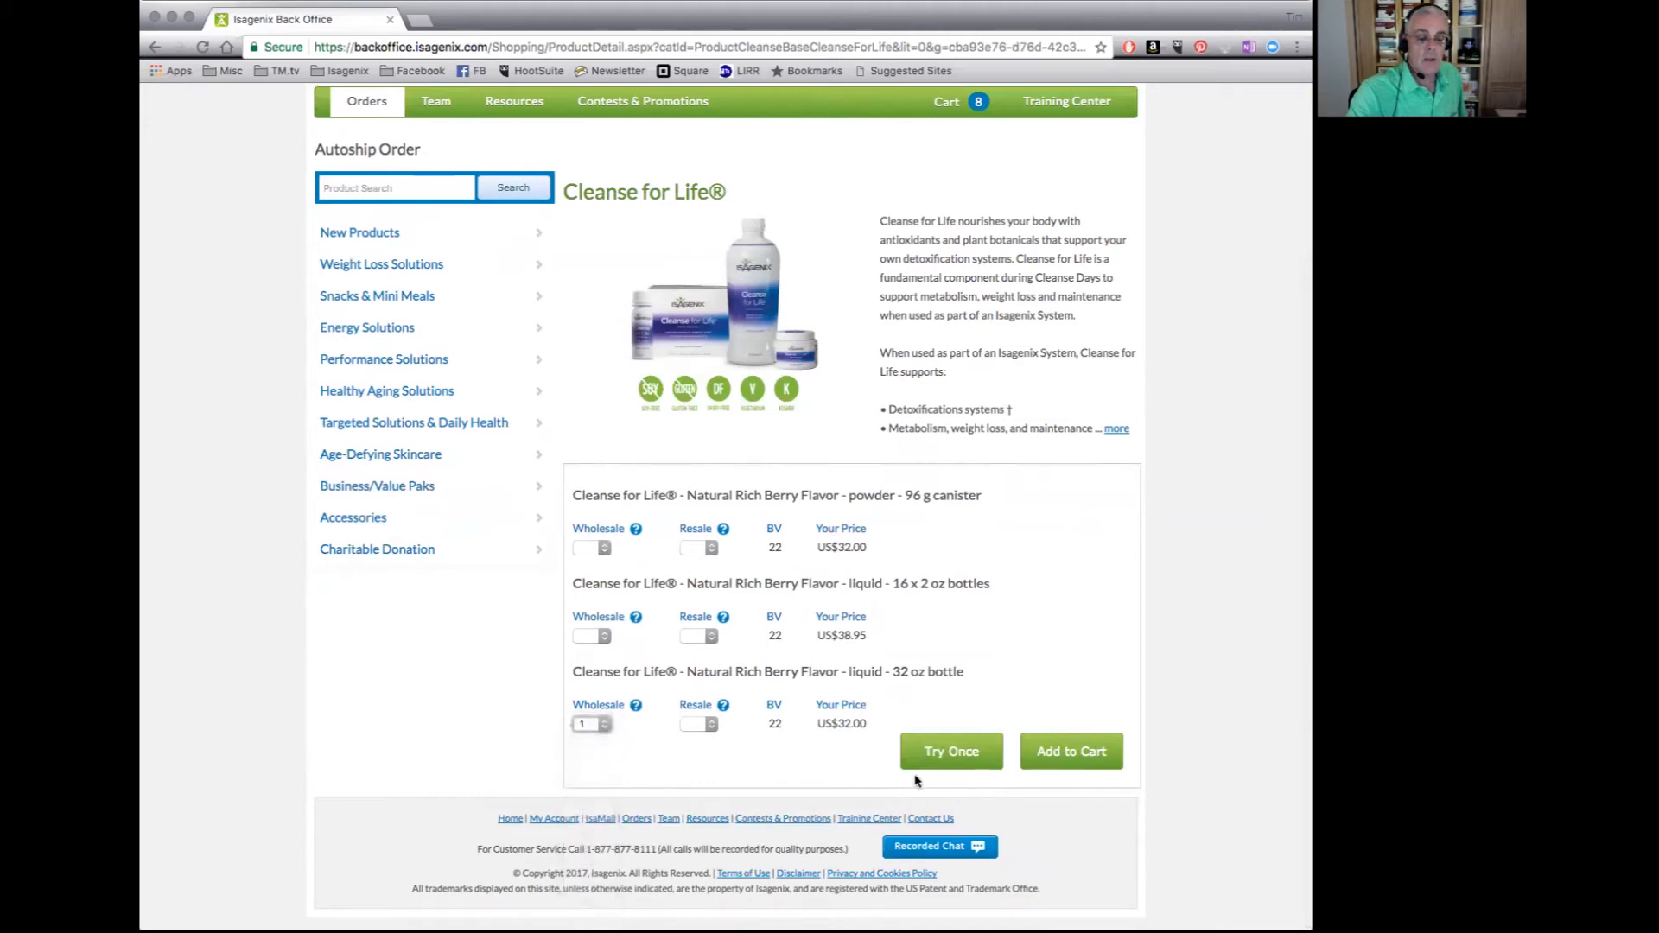
click(1079, 755)
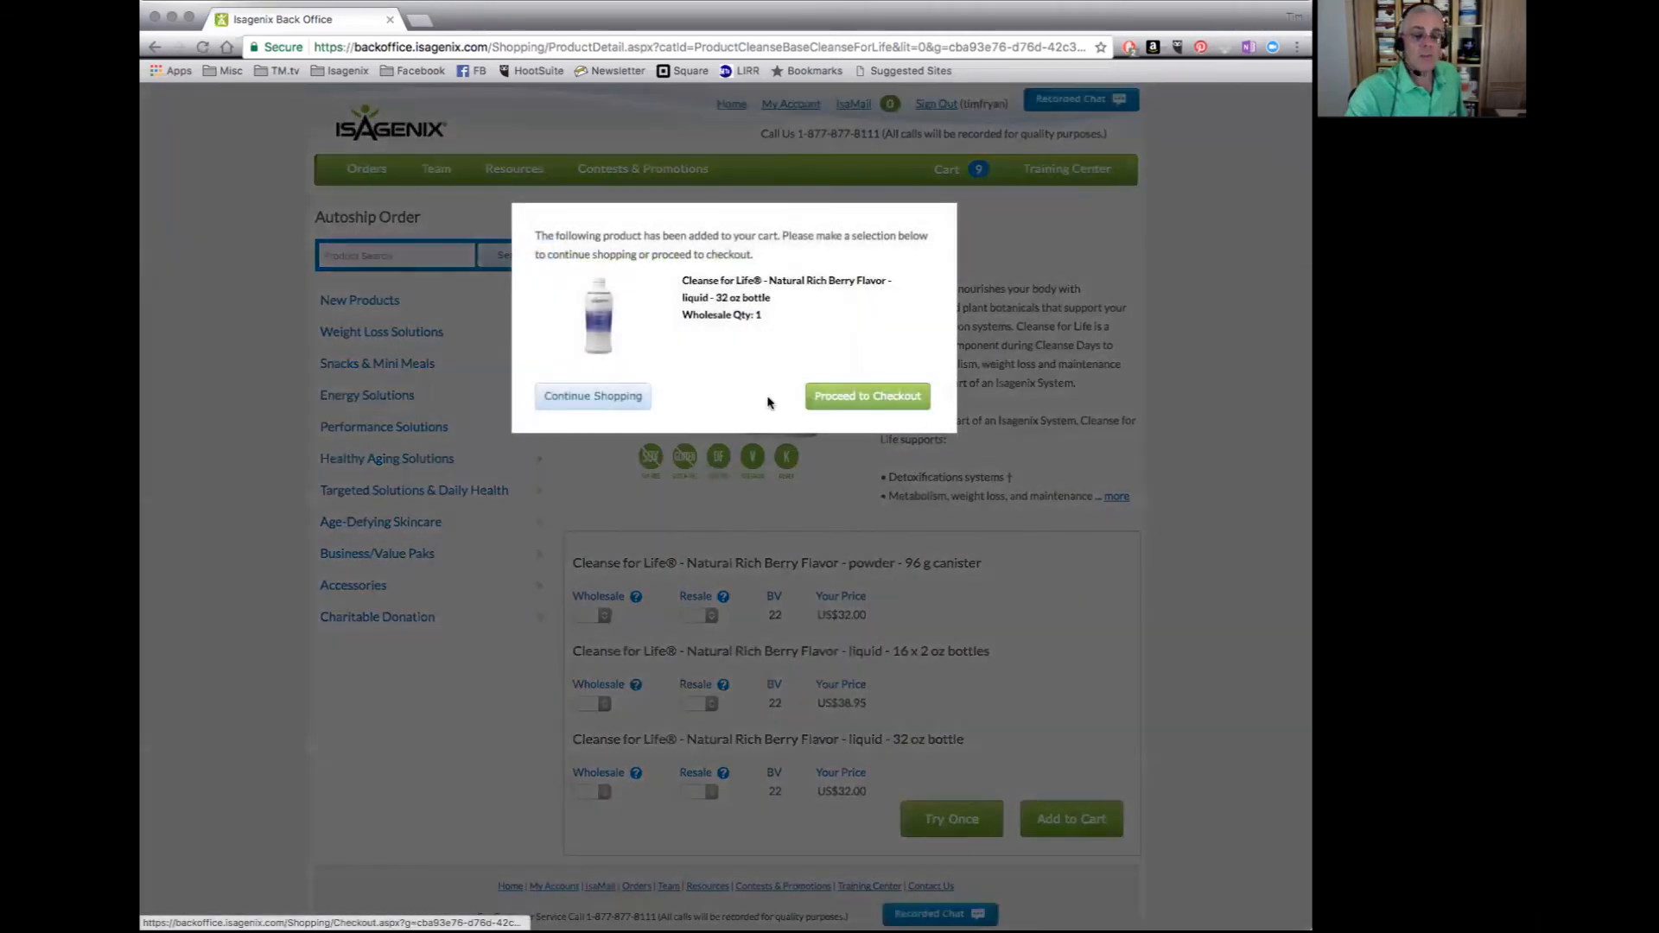
click(597, 402)
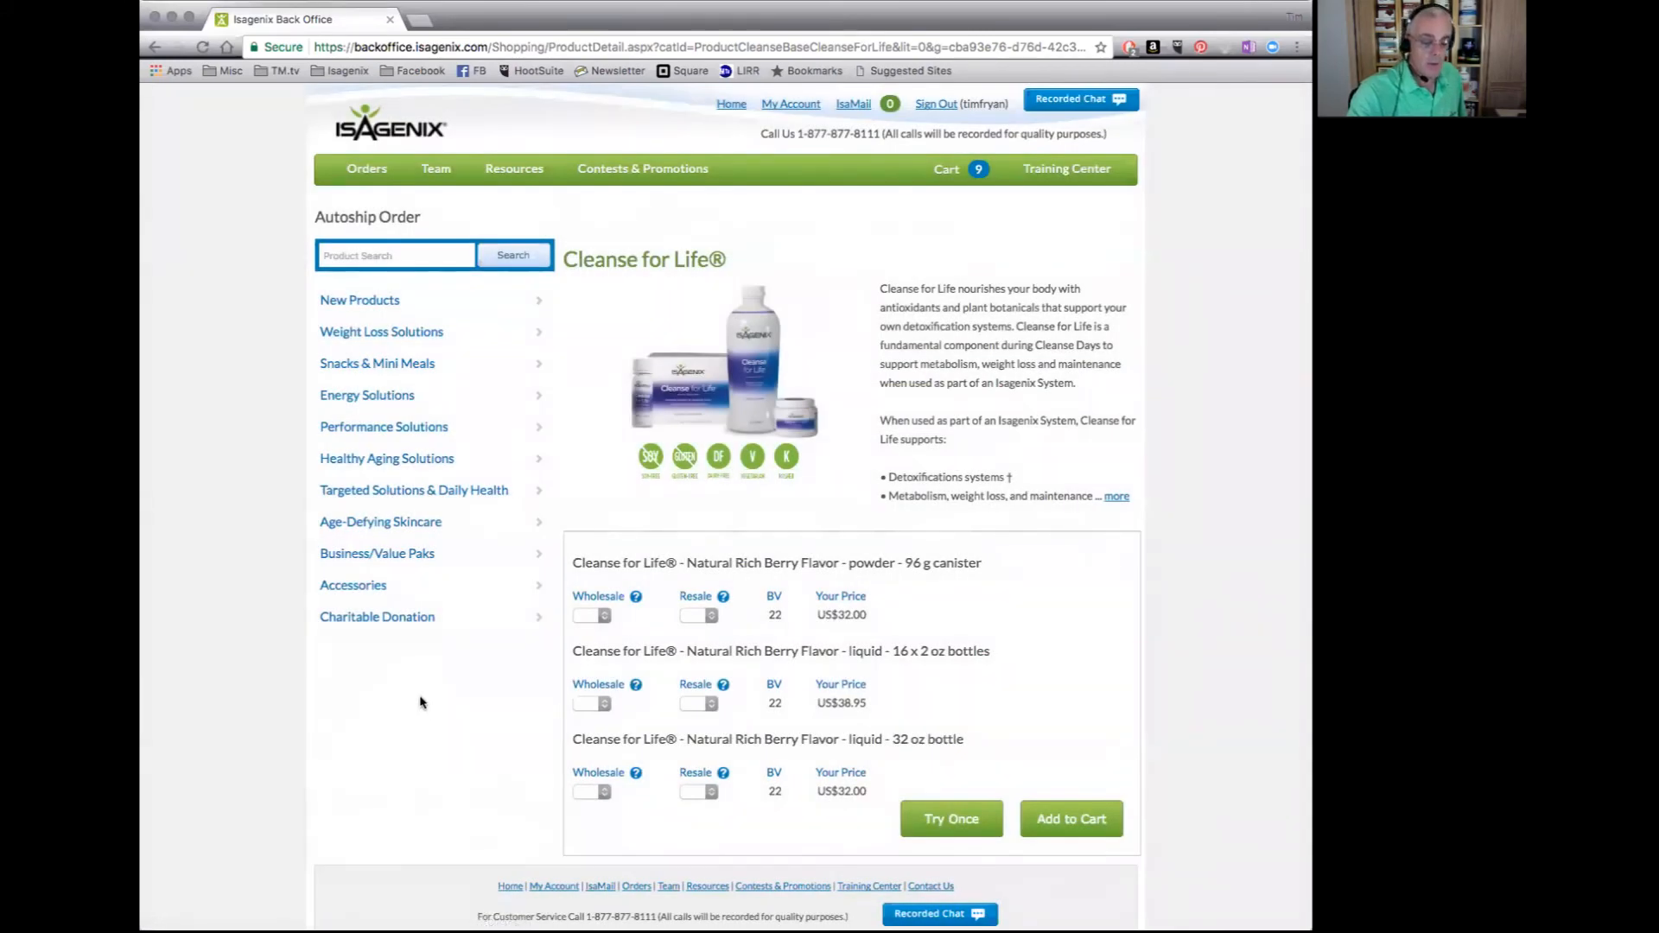
Step: Add one wholesale Cleanse Support Bundle with Chocolate Snacks to the autoship cart and proceed to checkout to review the order
mouse_move(437, 340)
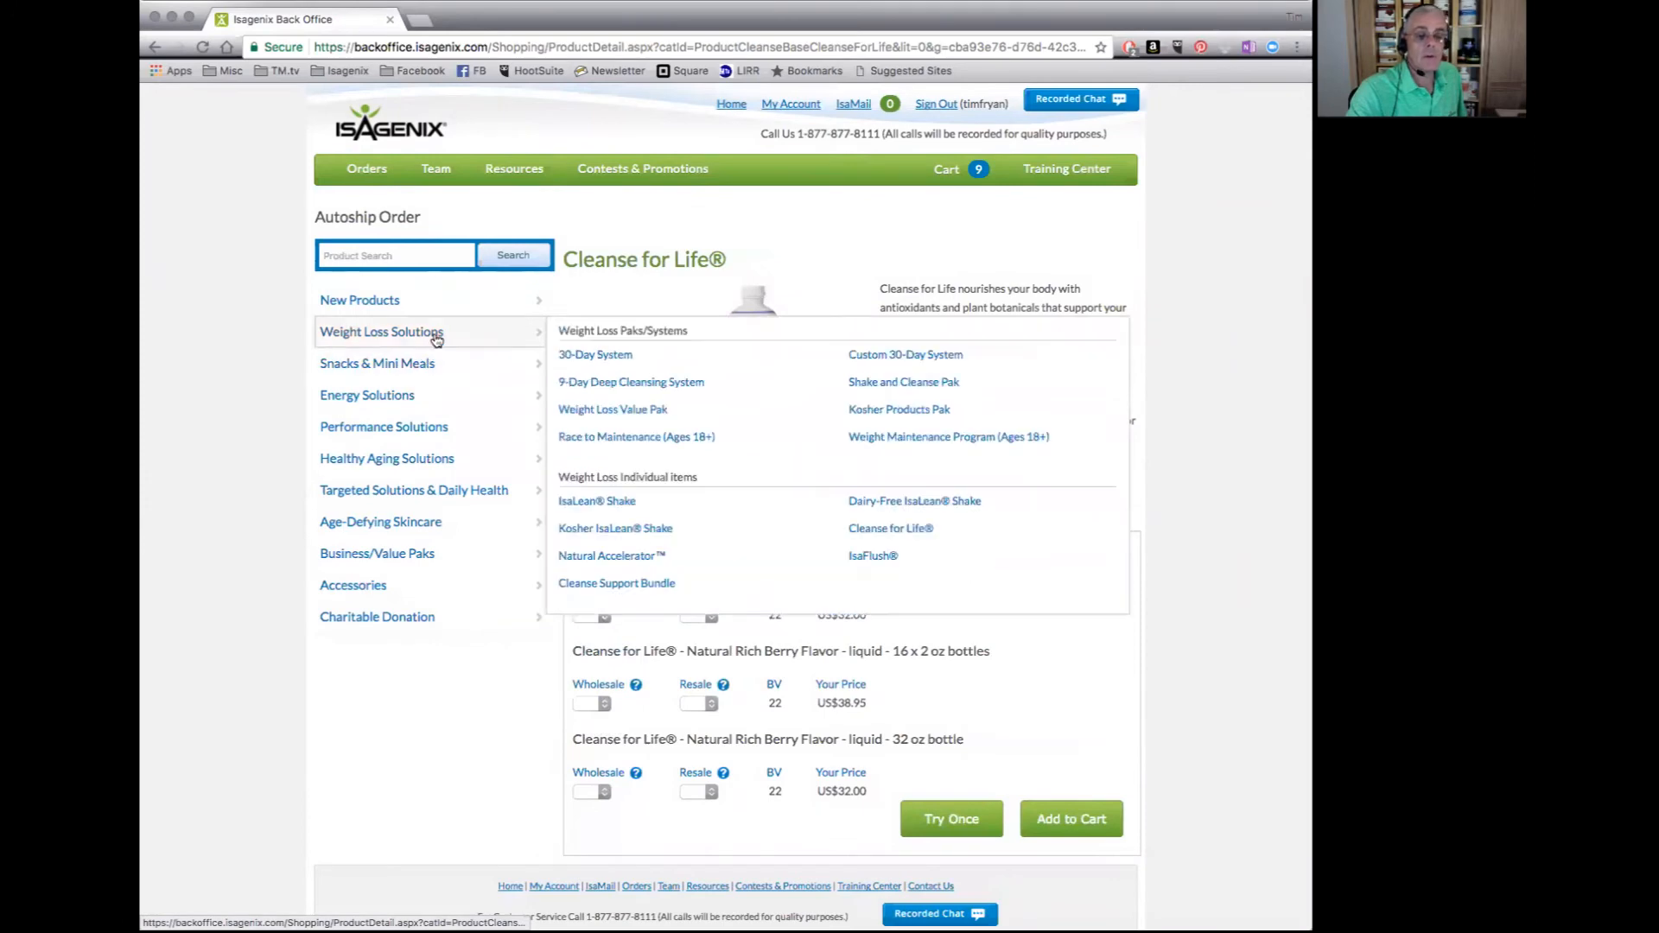
click(628, 584)
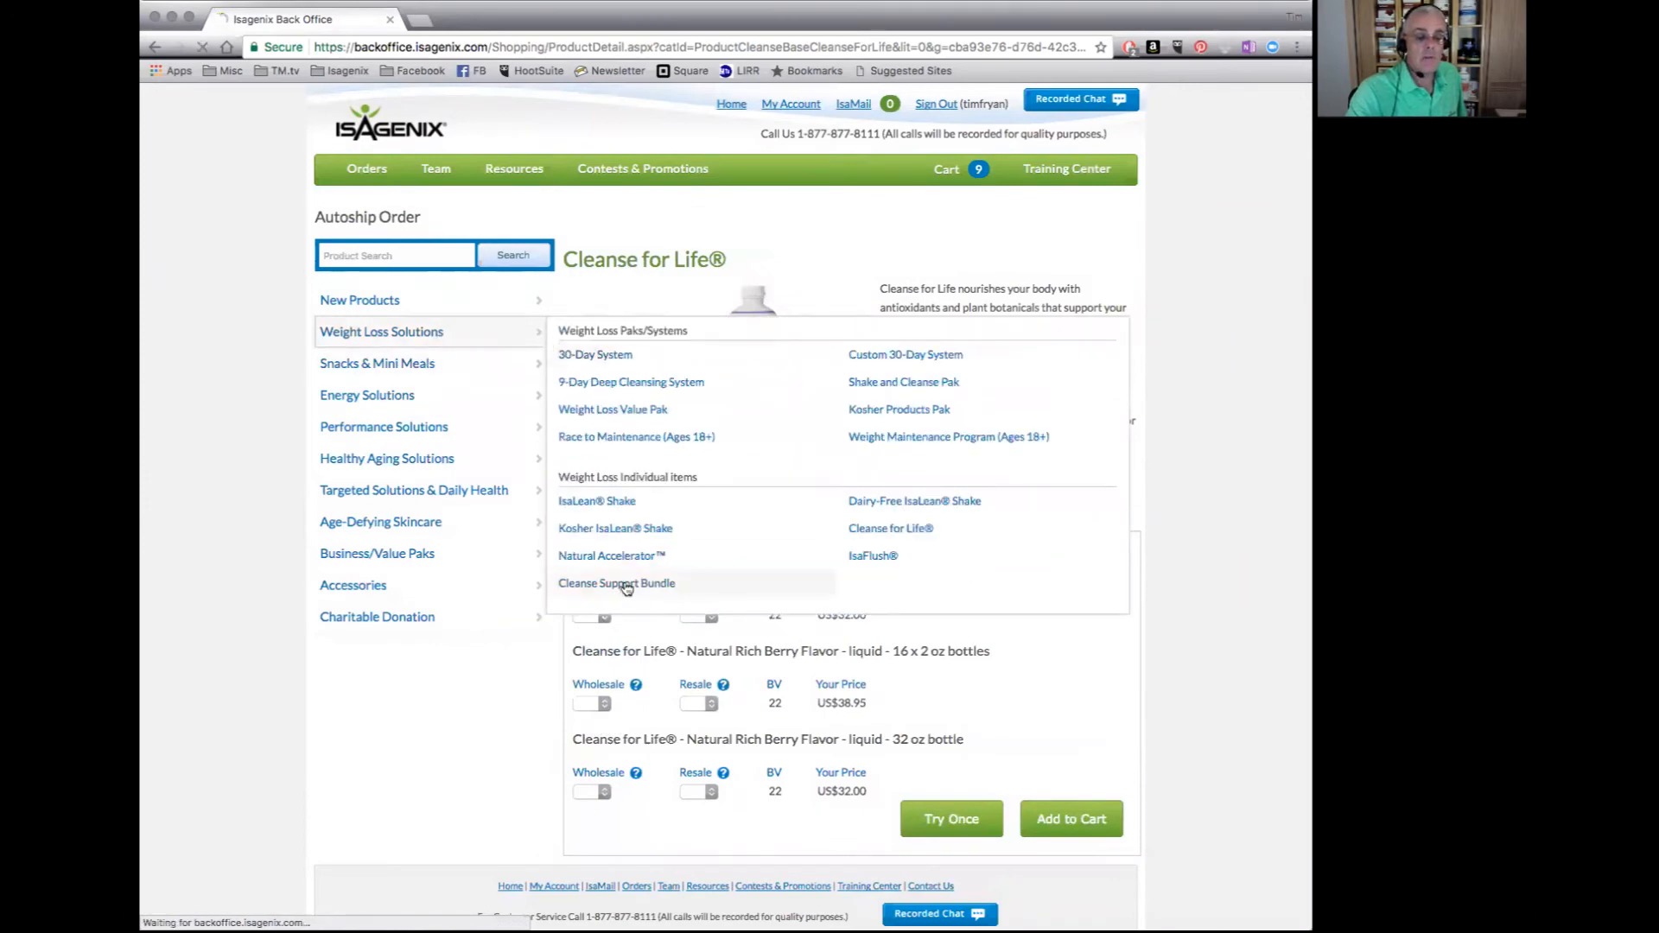
scroll(659, 587, down, 2)
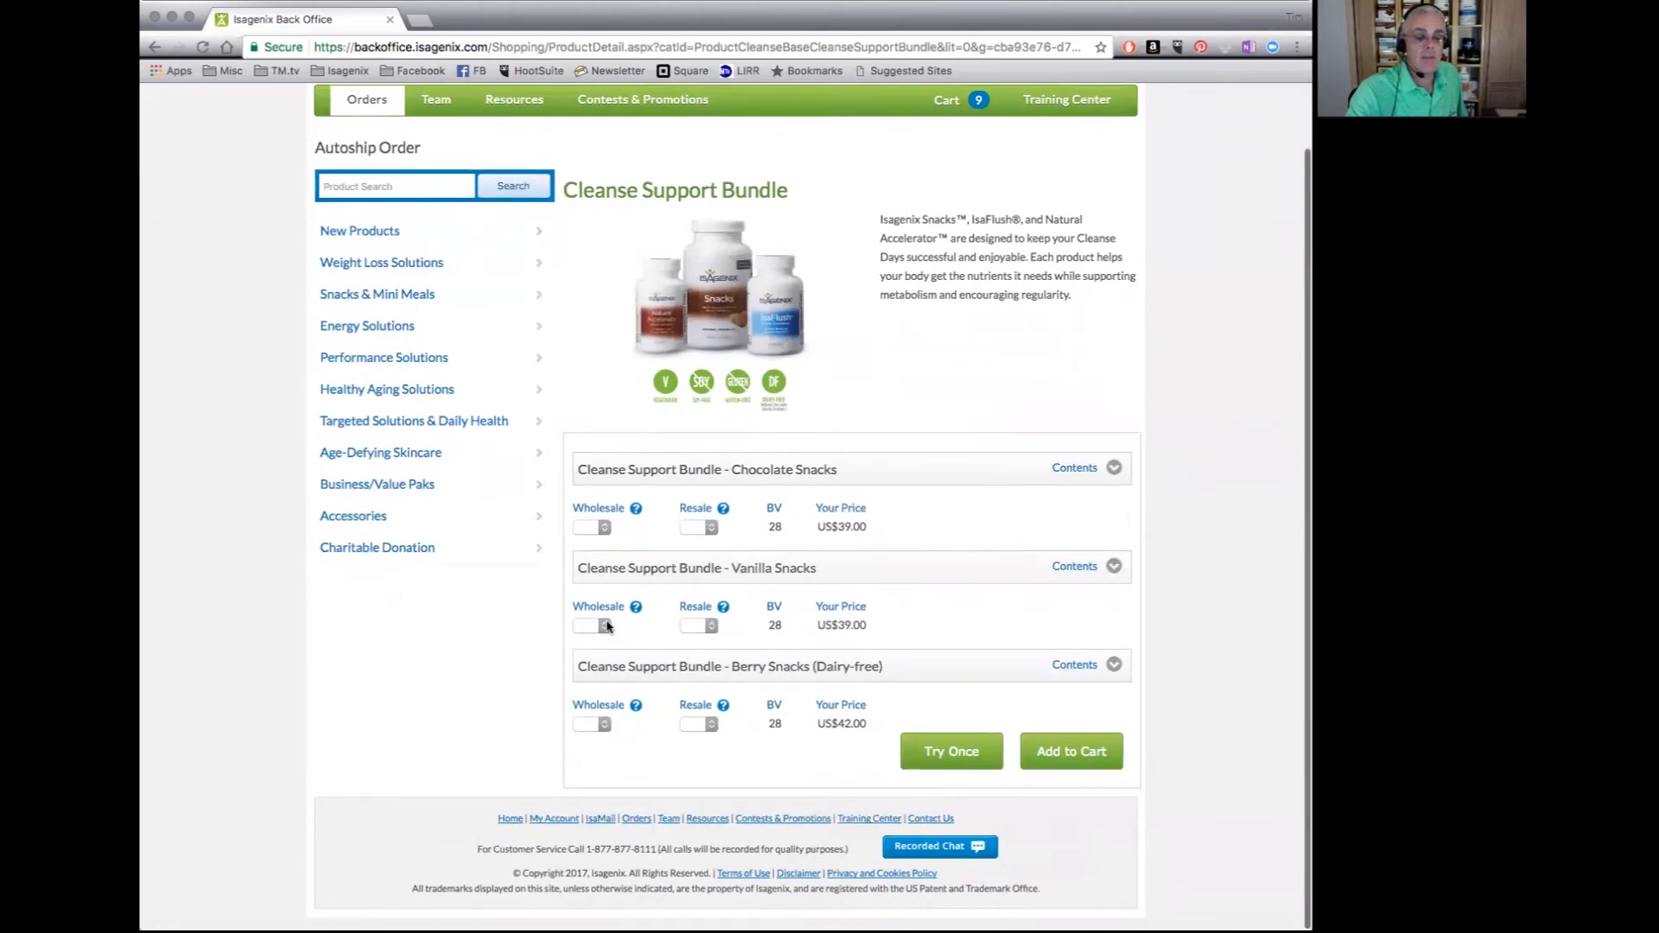
click(604, 529)
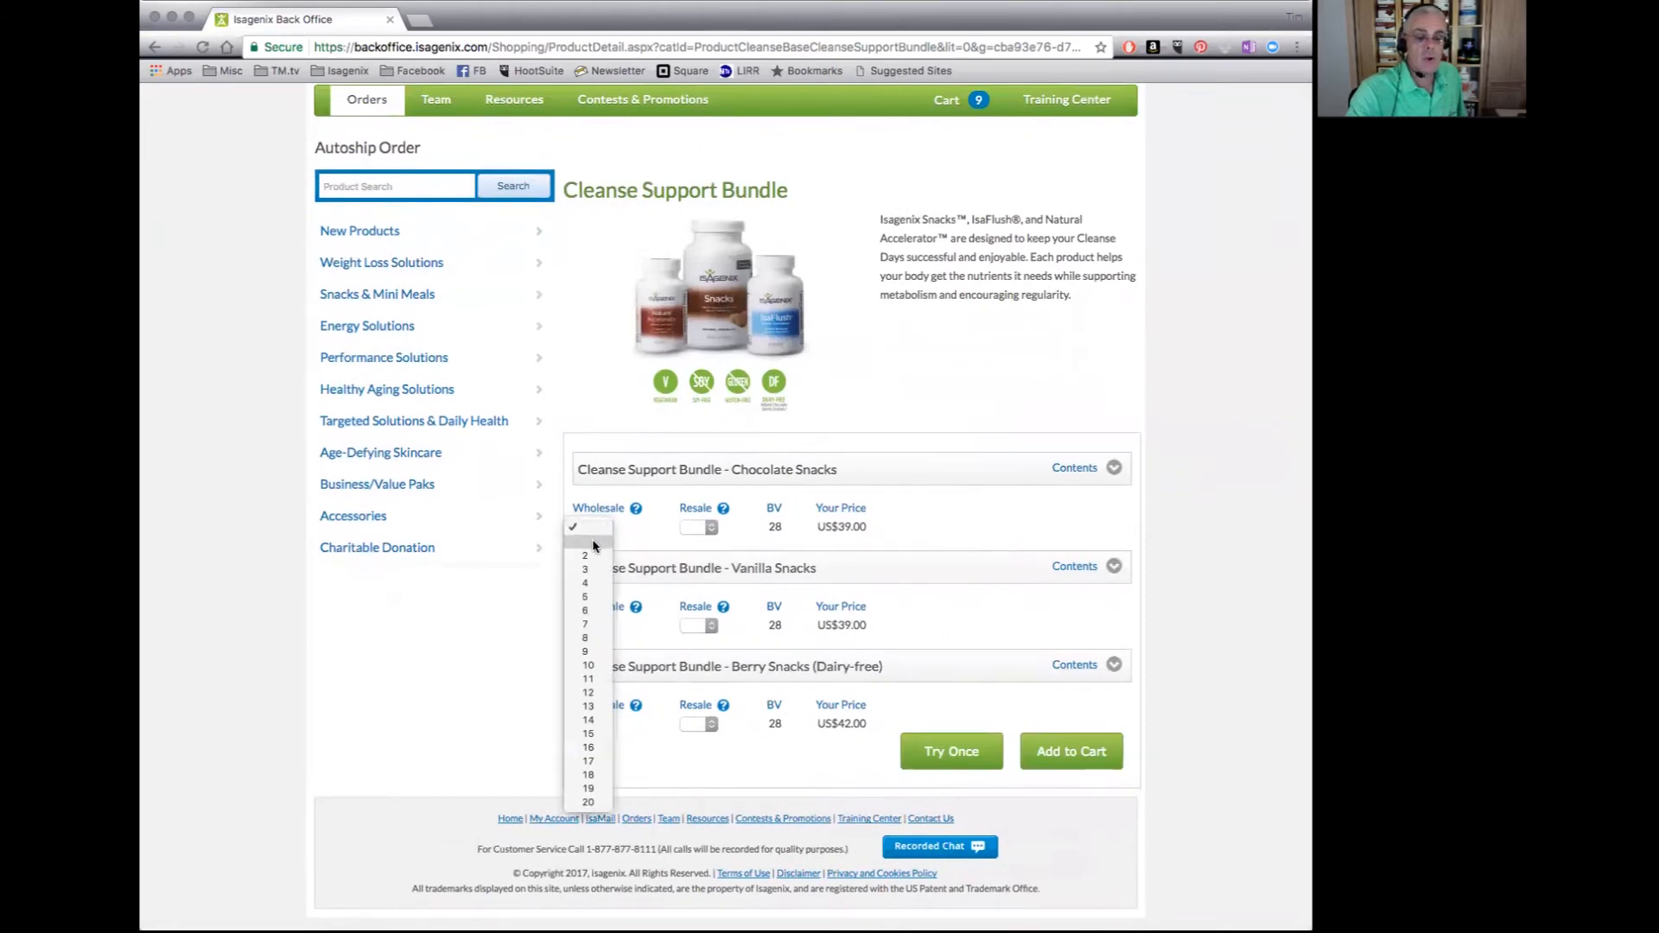
click(591, 544)
click(1068, 751)
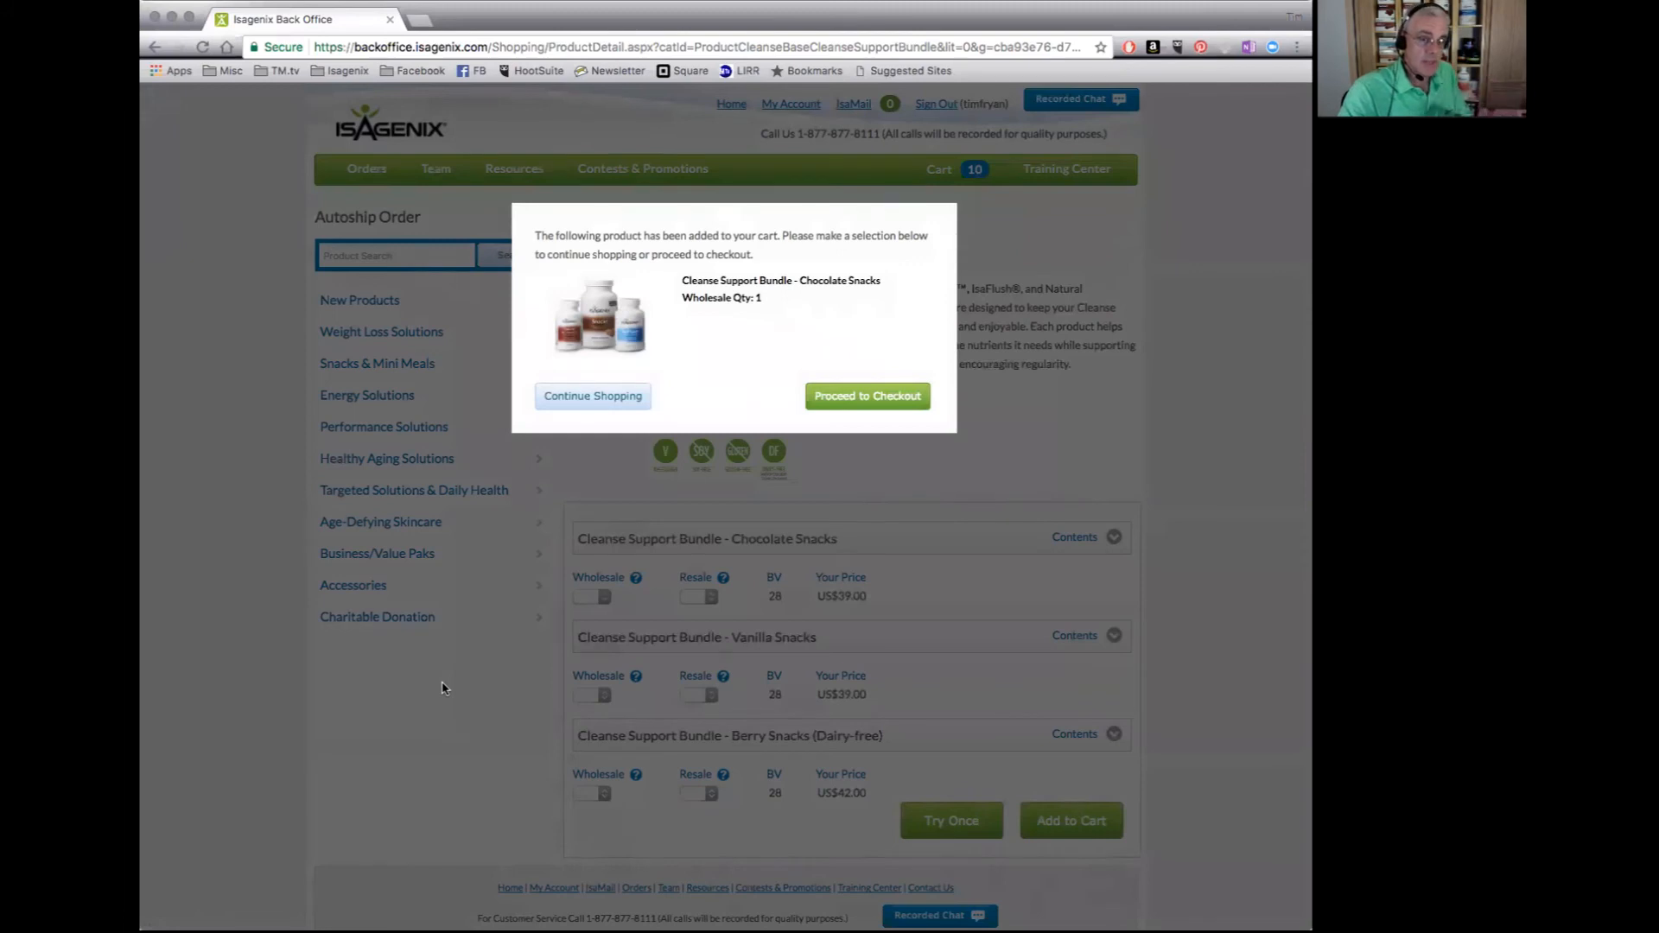
click(873, 398)
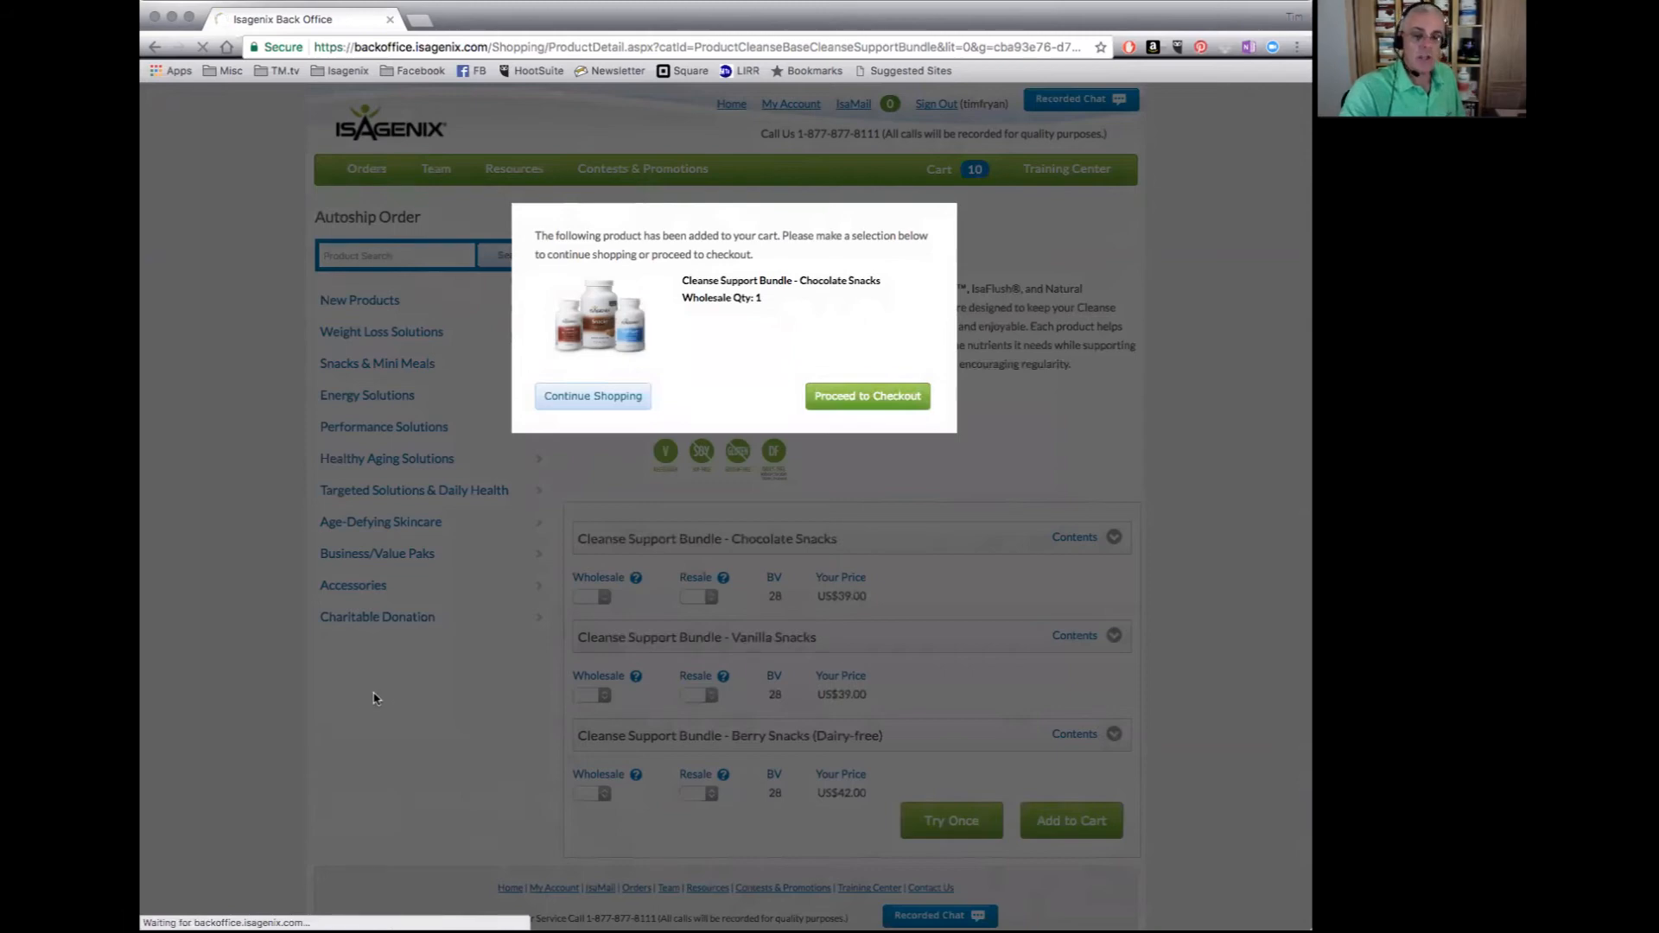
scroll(573, 638, down, 3)
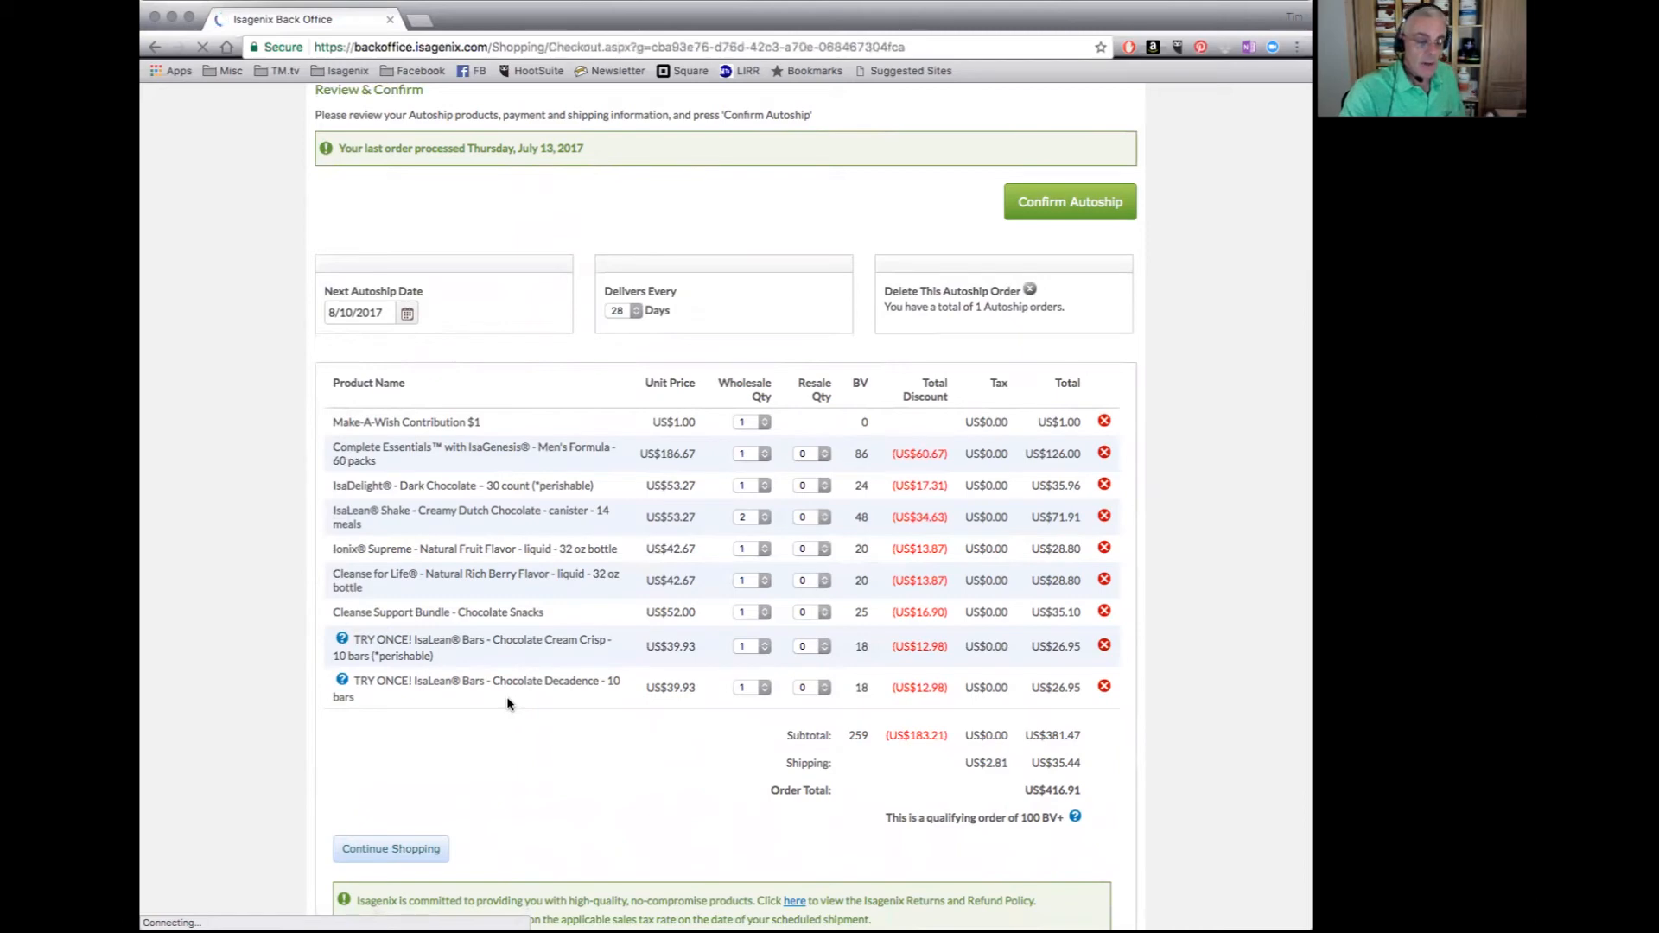
Step: Continue shopping and add one wholesale Whey Thins White Cheddar 10-pack to the autoship as a Try Once item
click(392, 851)
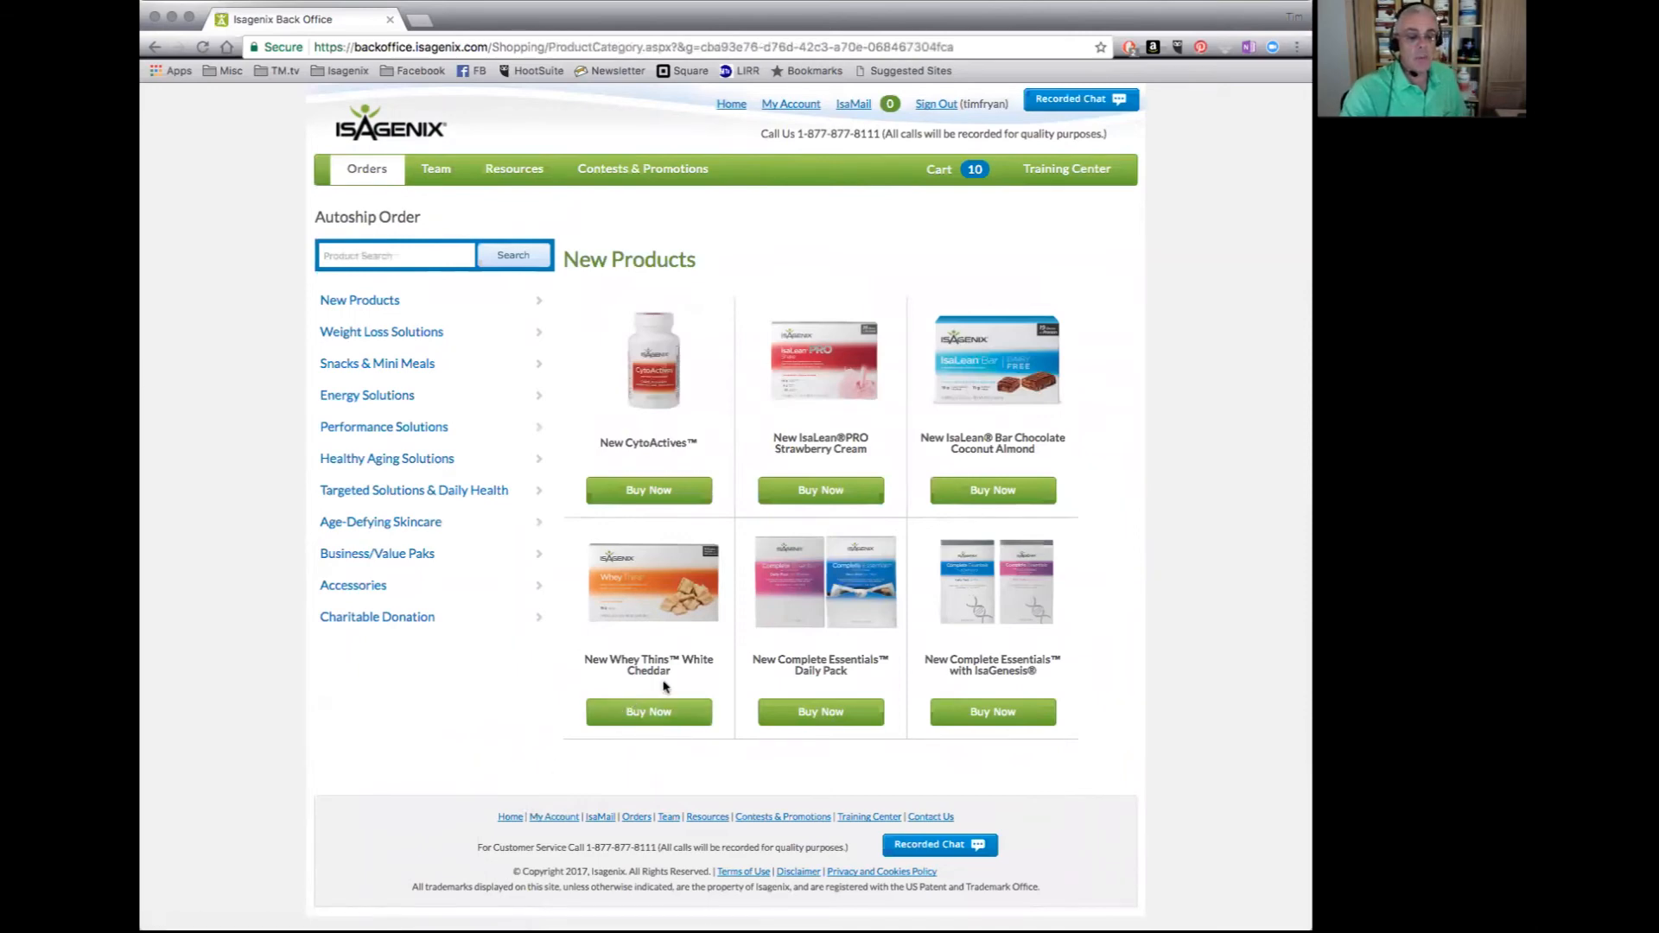
click(645, 712)
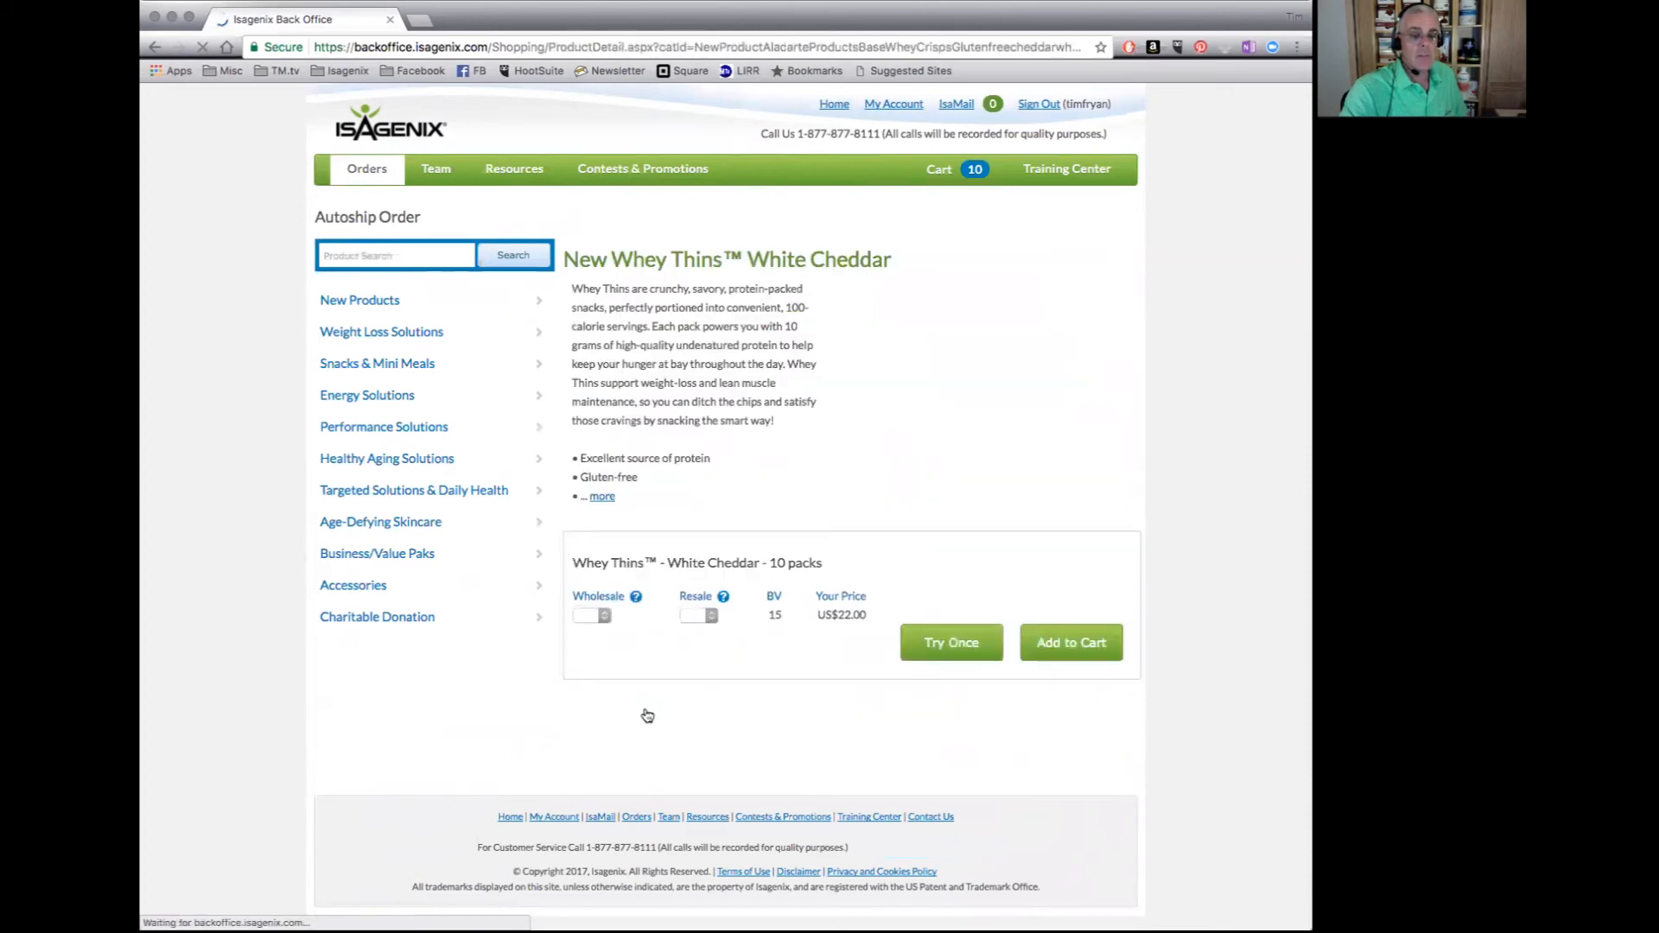
click(604, 615)
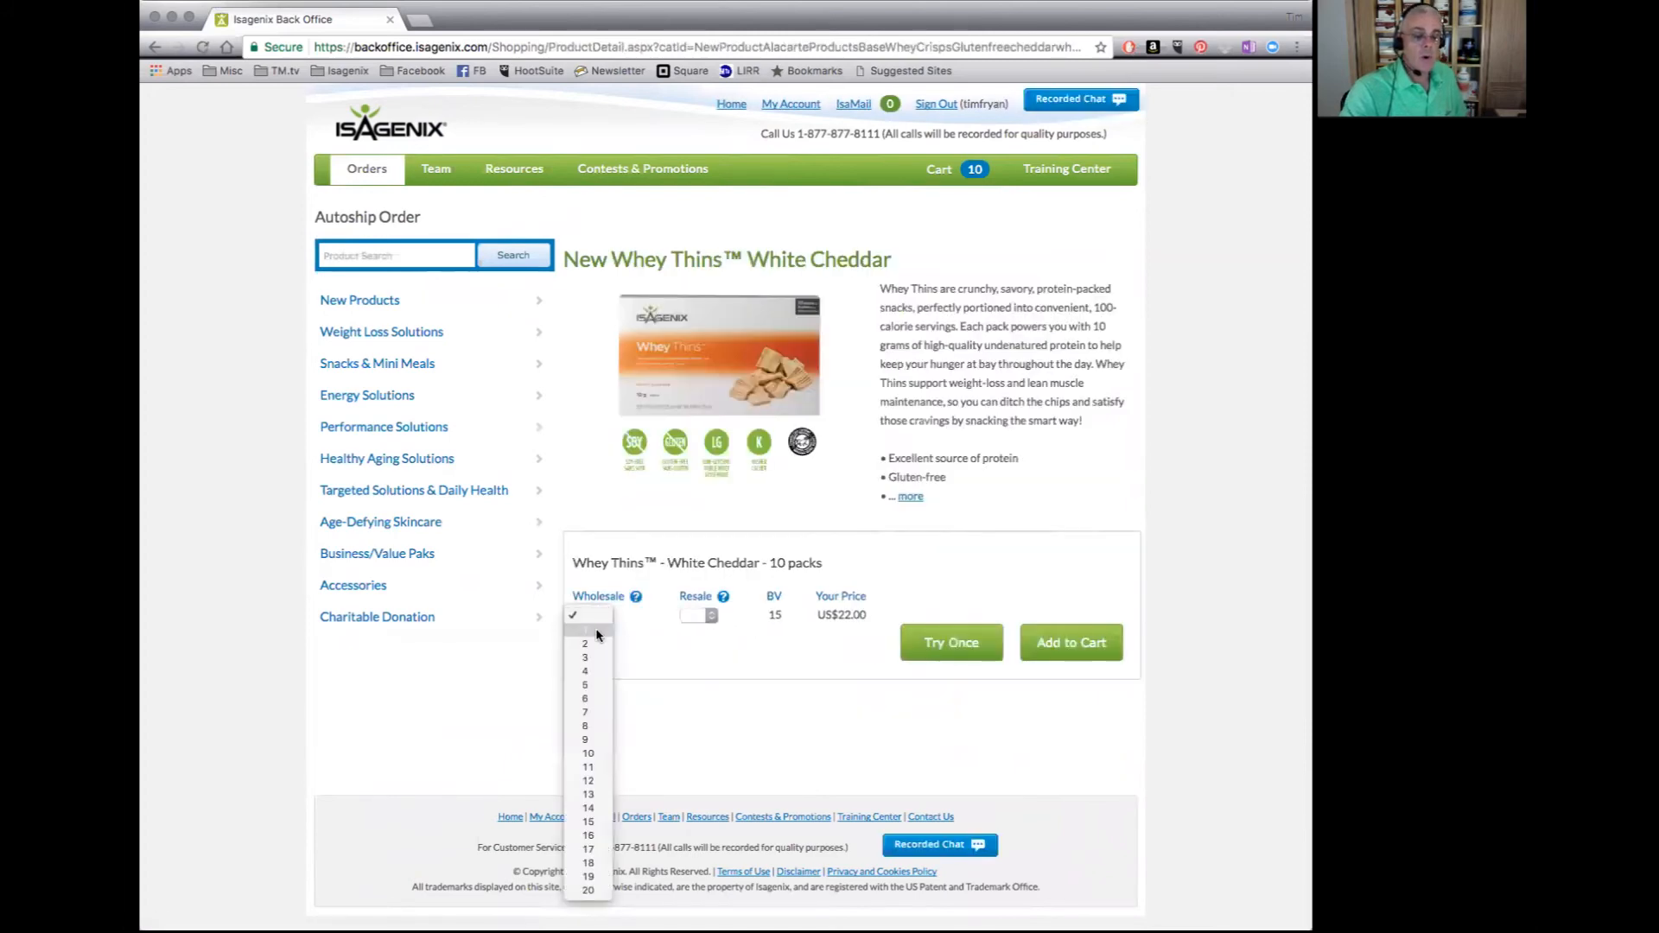
click(586, 630)
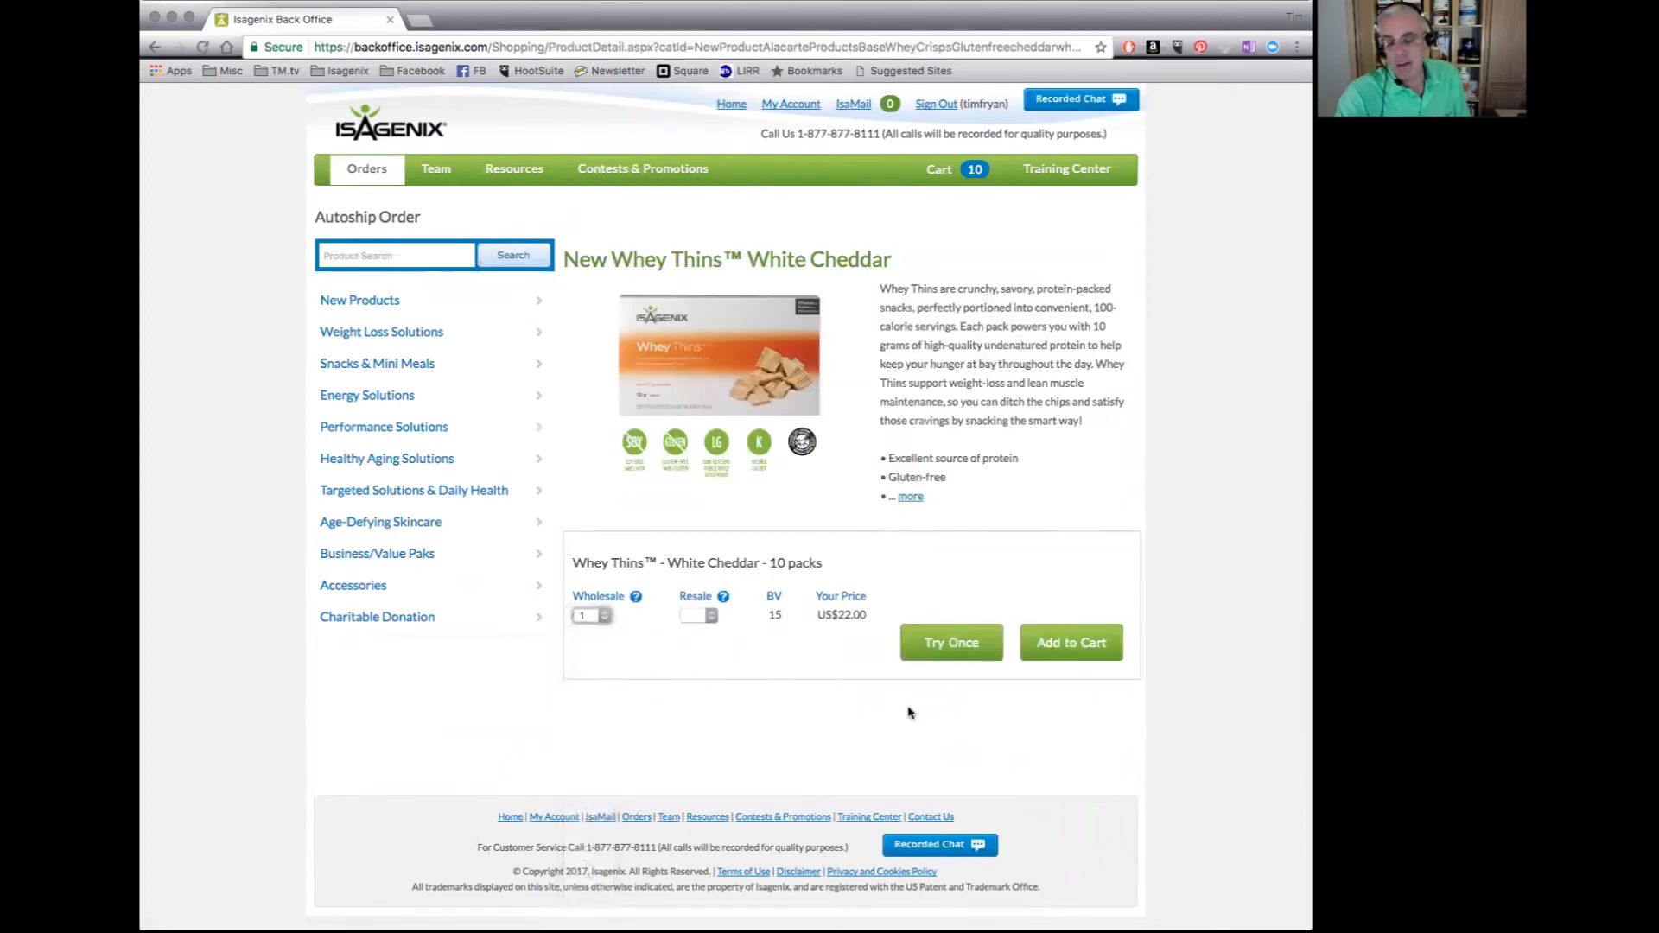
click(951, 642)
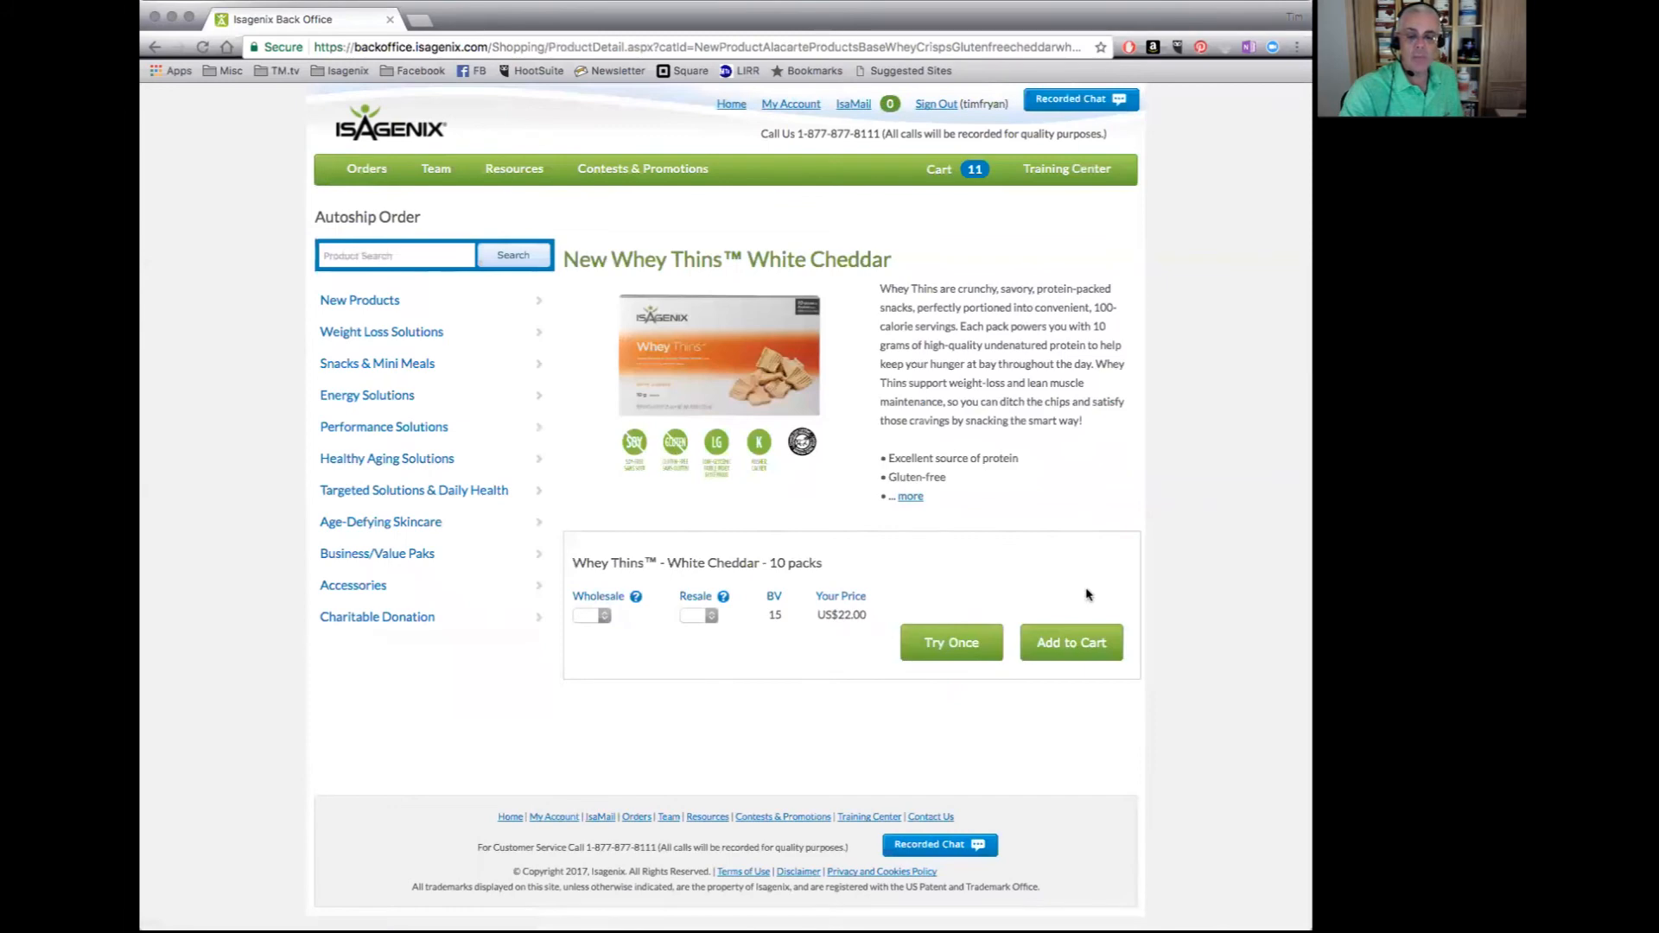
Step: Check the cart's item list and totals, and open the autoship review from it
mouse_move(943, 178)
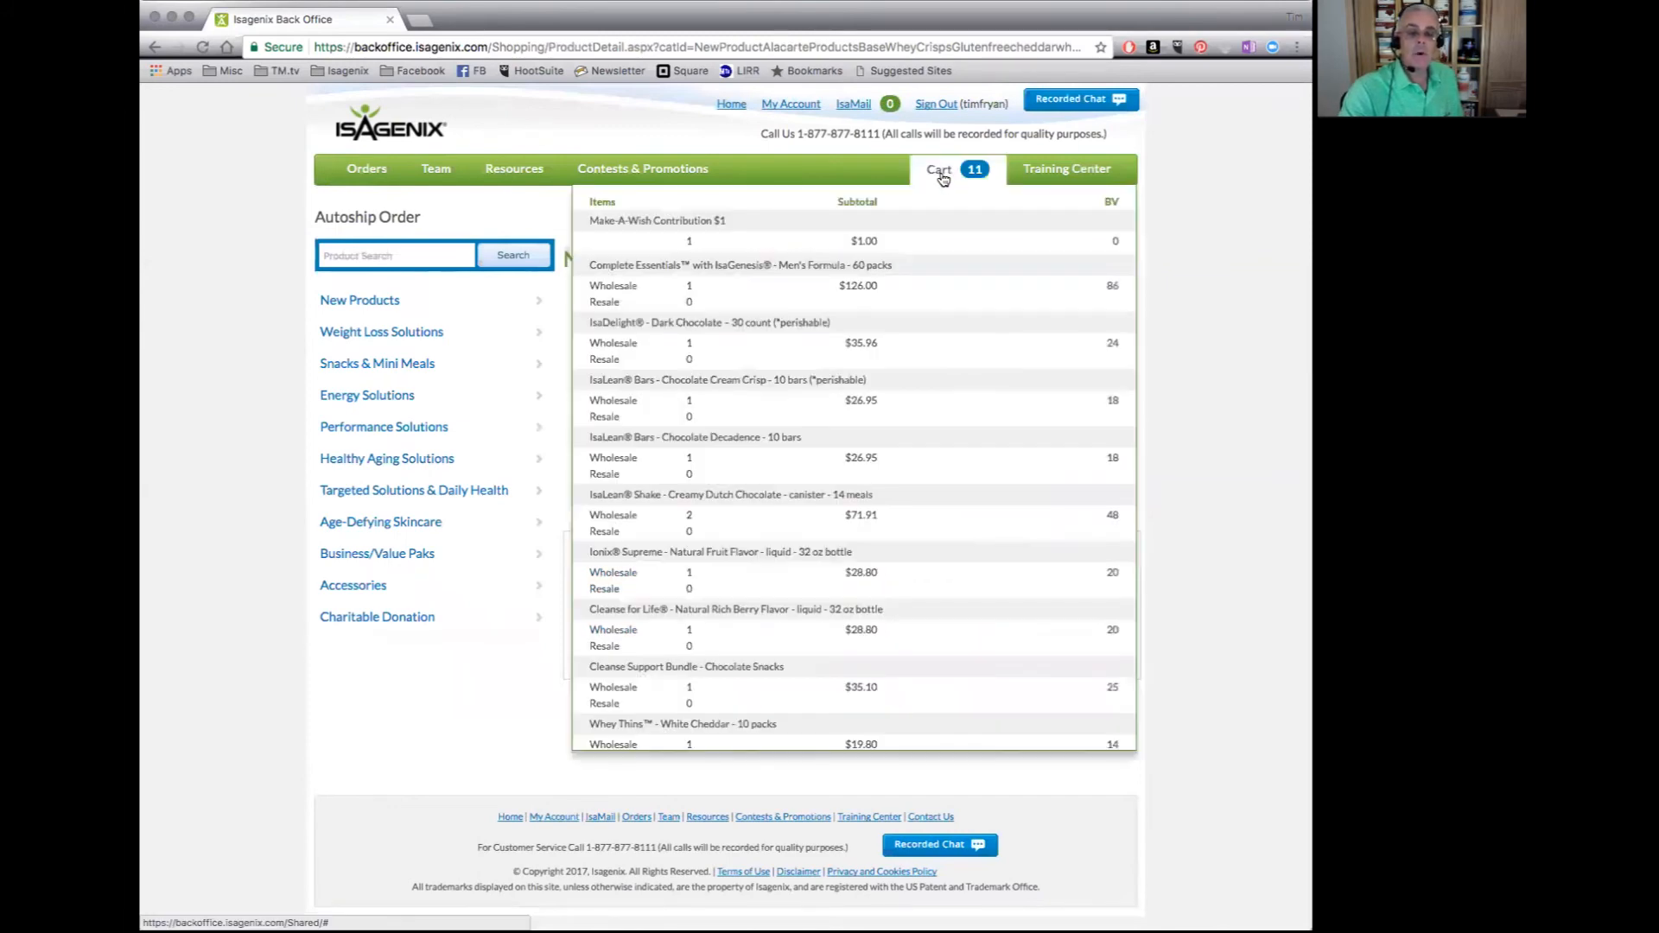
scroll(986, 485, down, 5)
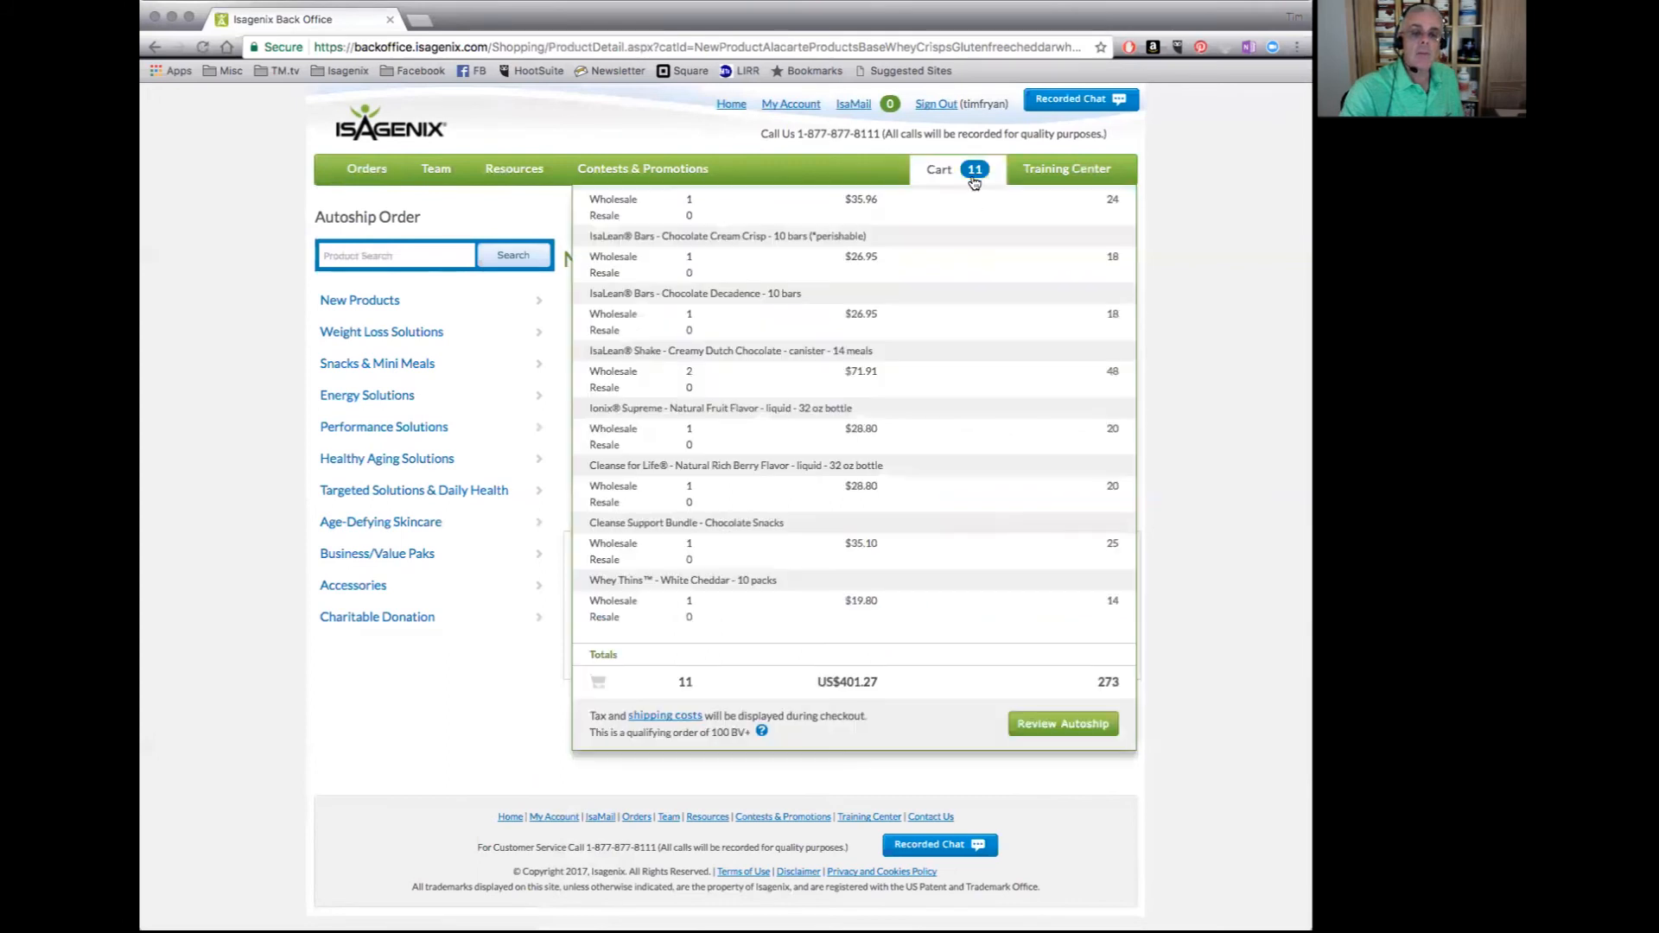
click(1069, 727)
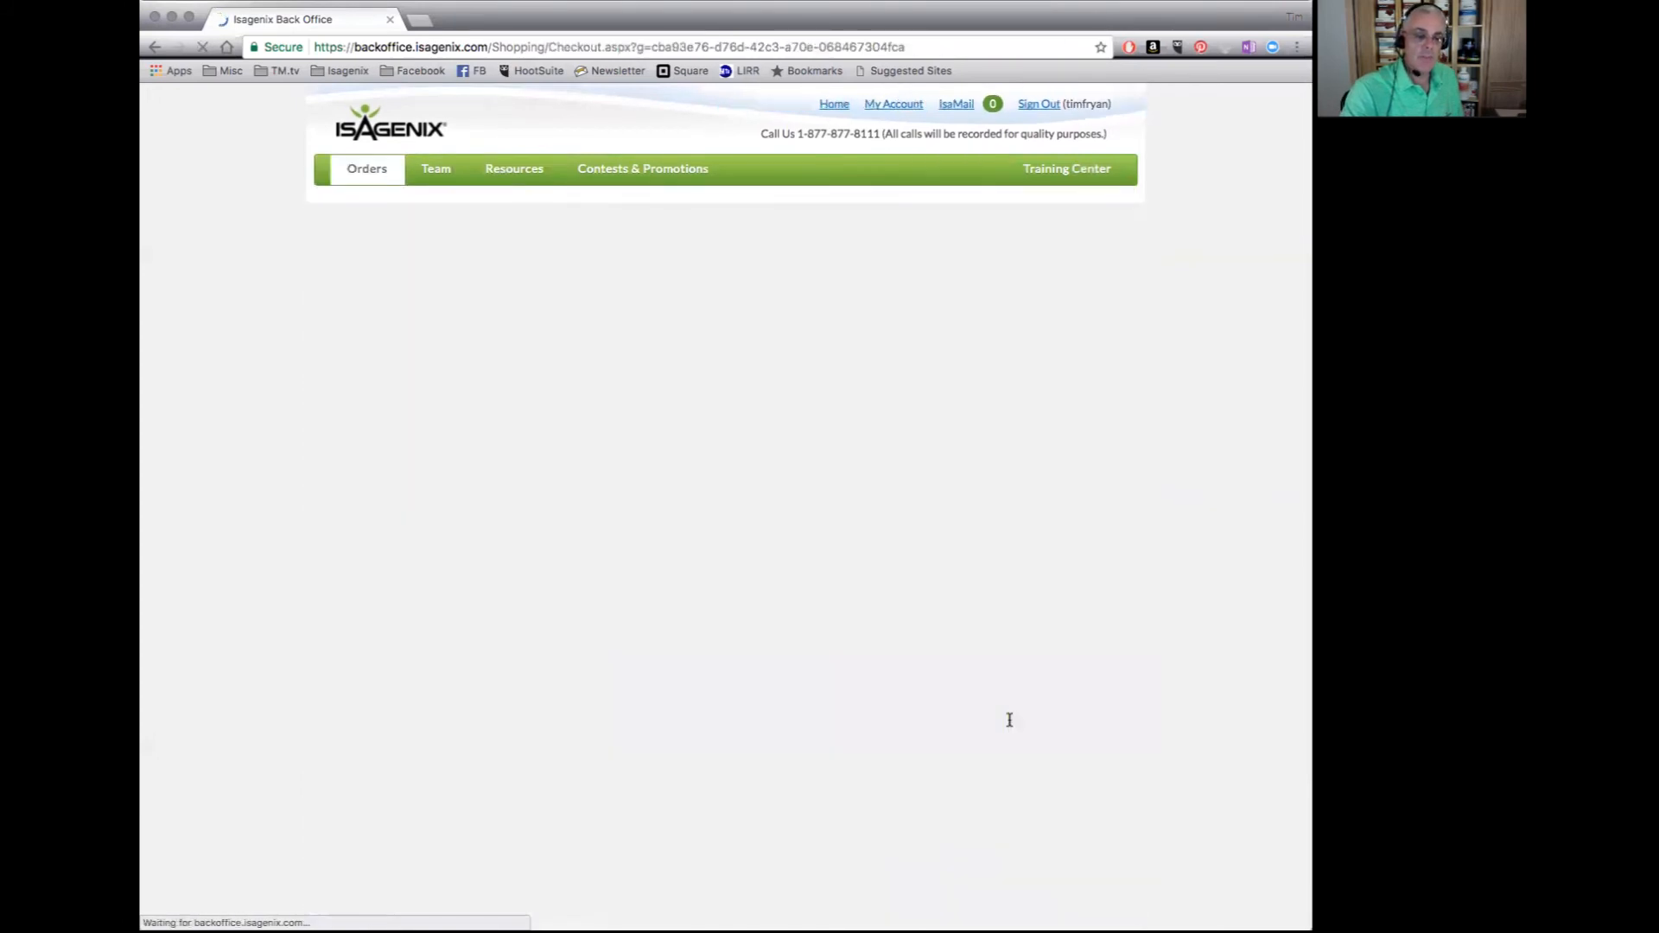
Step: Examine the autoship review page's product list, order totals, coupons, scheduled autoships, payment information and shipping information
scroll(1029, 674, down, 1)
scroll(1031, 660, down, 2)
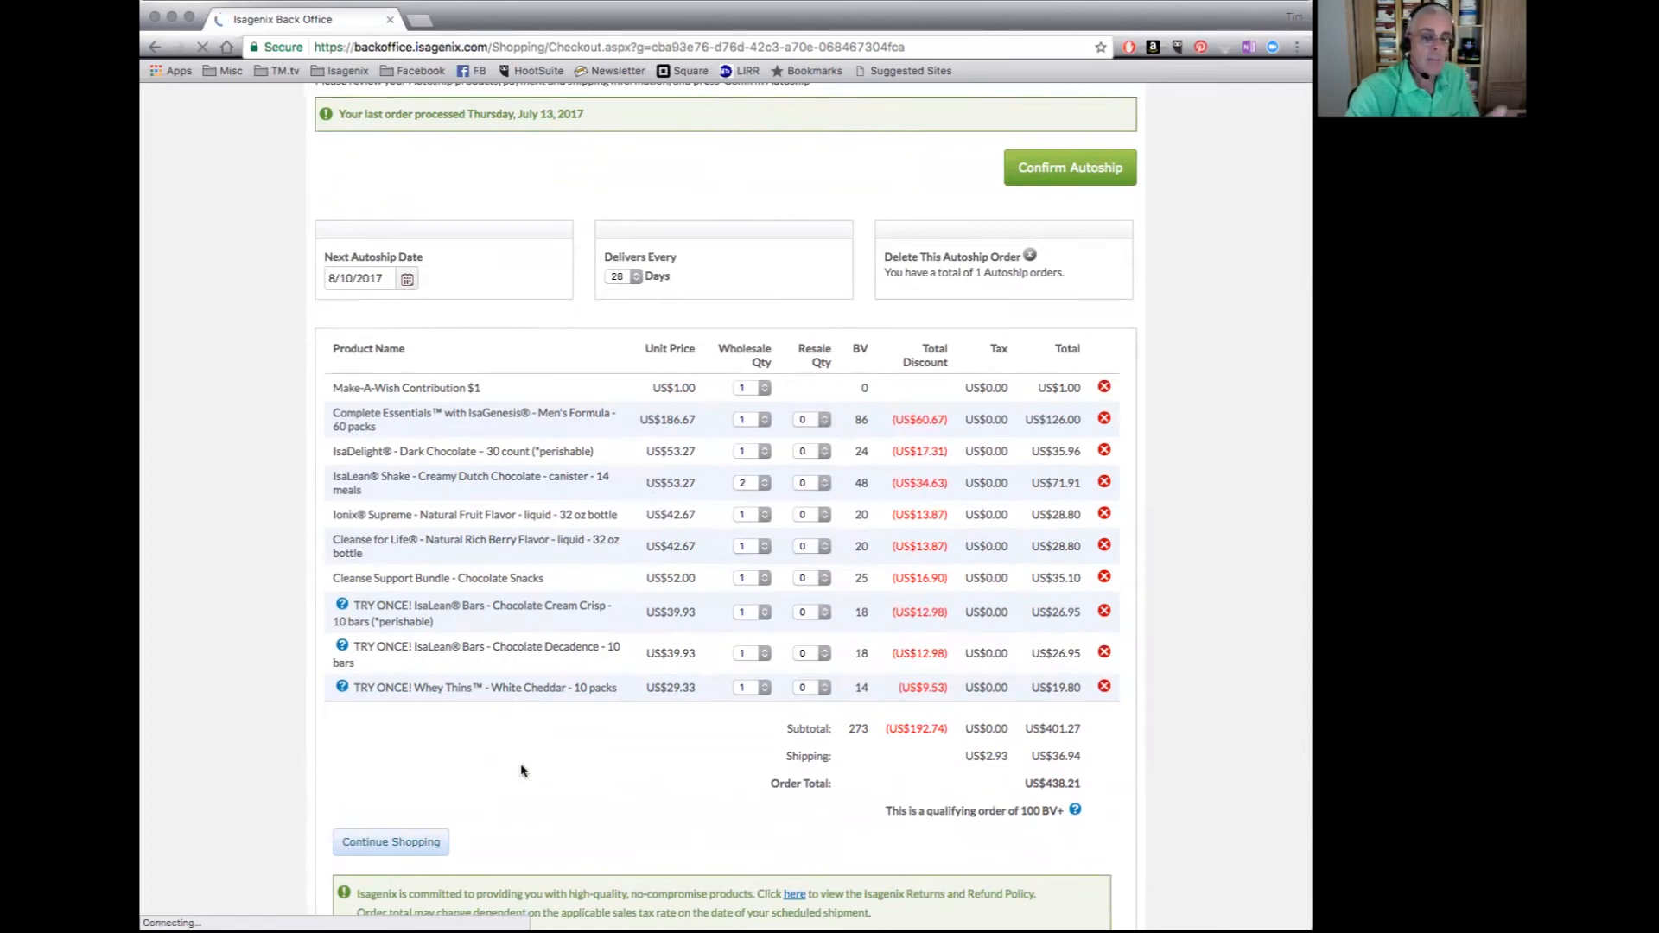
scroll(541, 760, down, 2)
scroll(596, 700, down, 1)
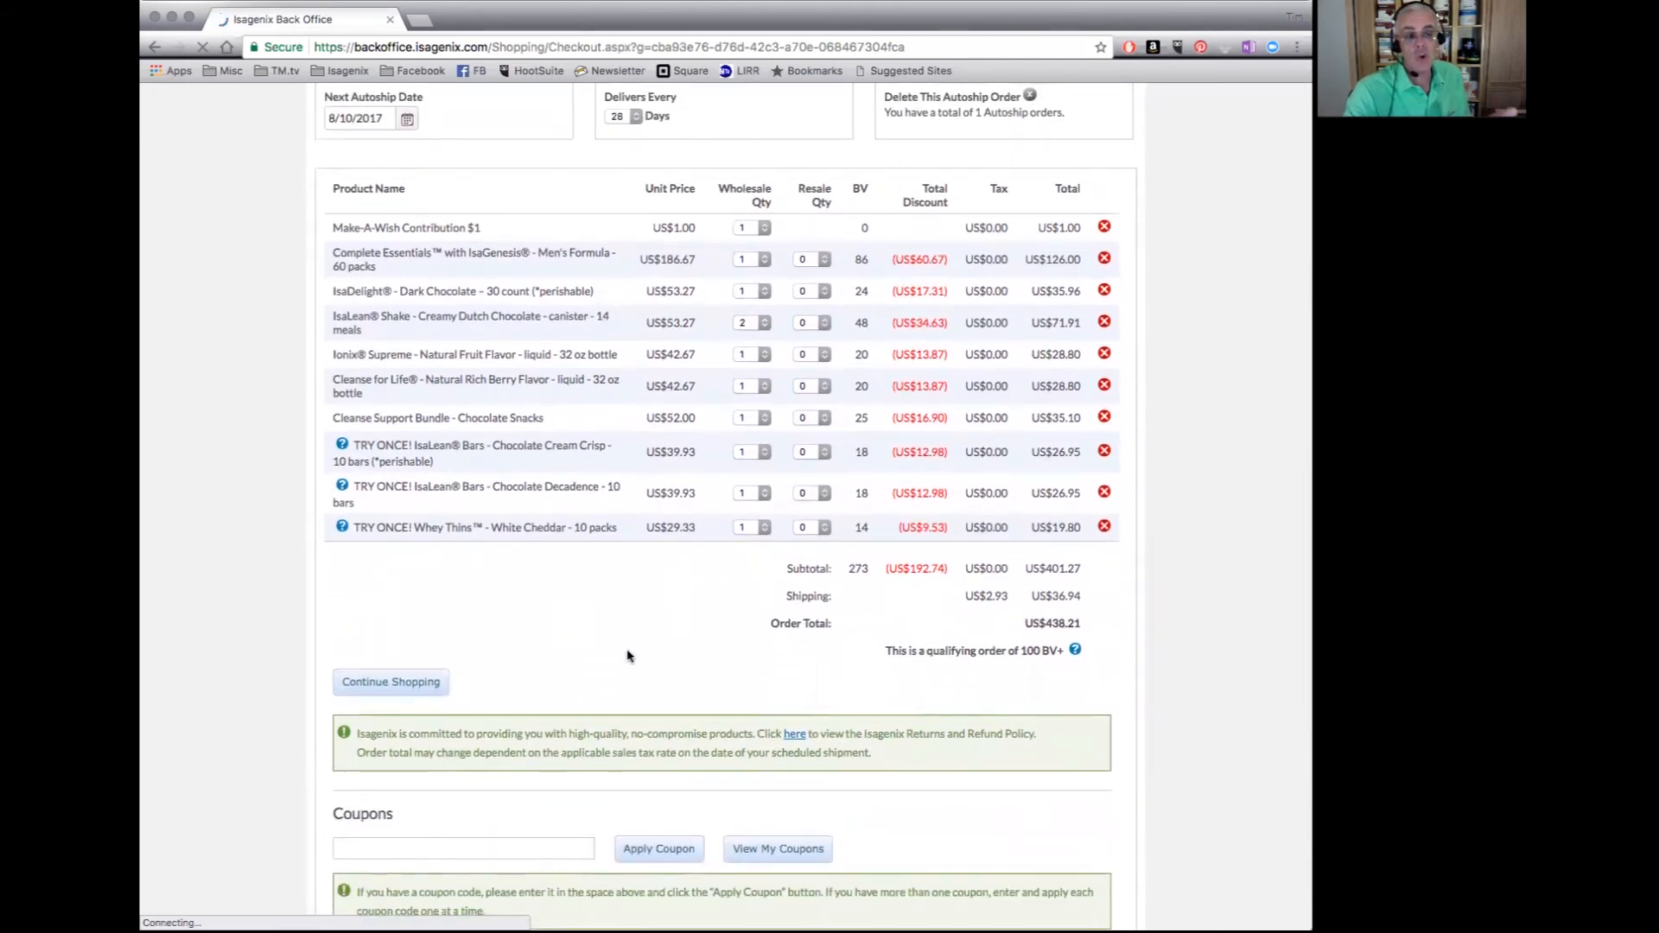
scroll(616, 655, up, 3)
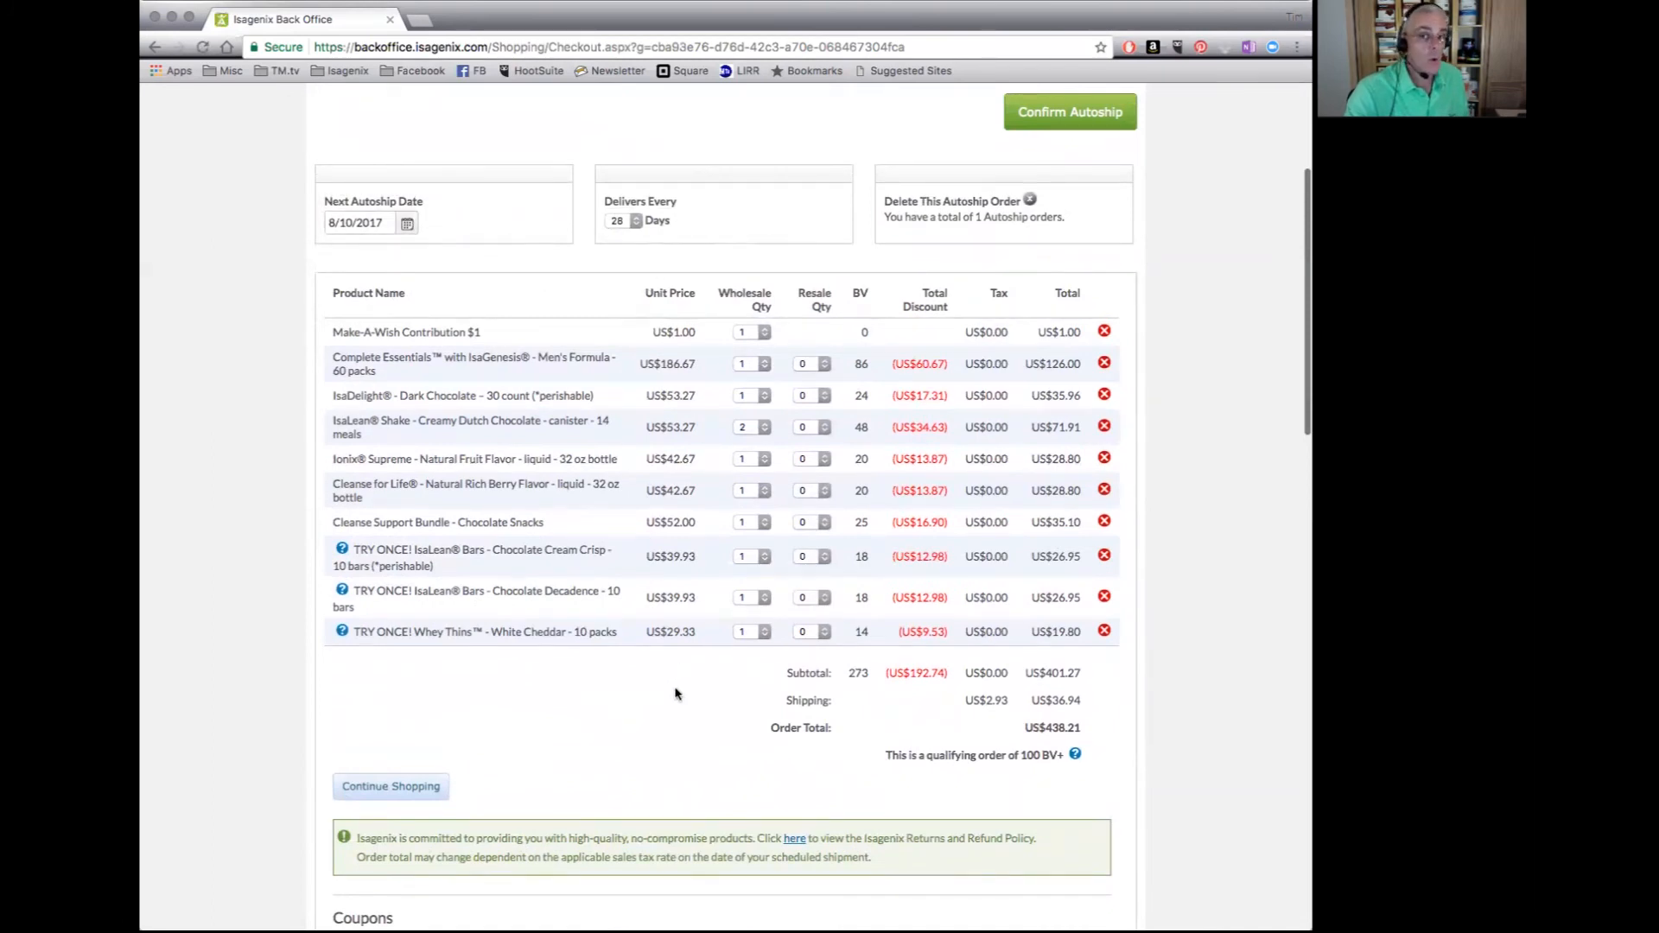
scroll(684, 708, down, 4)
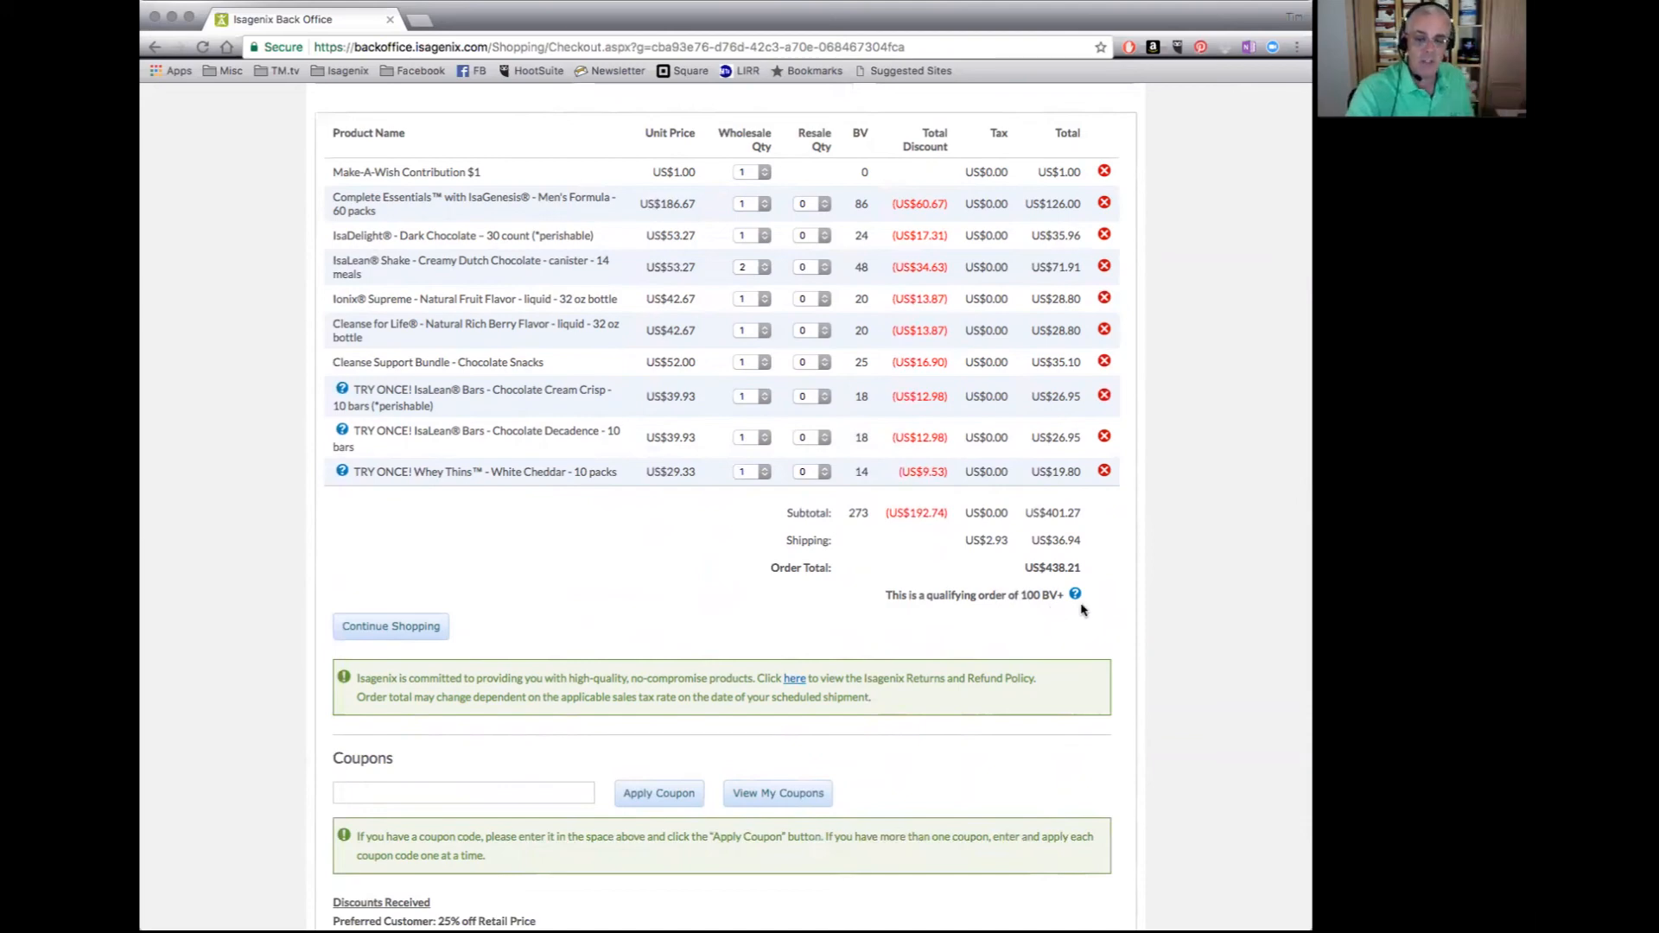
scroll(1098, 610, down, 4)
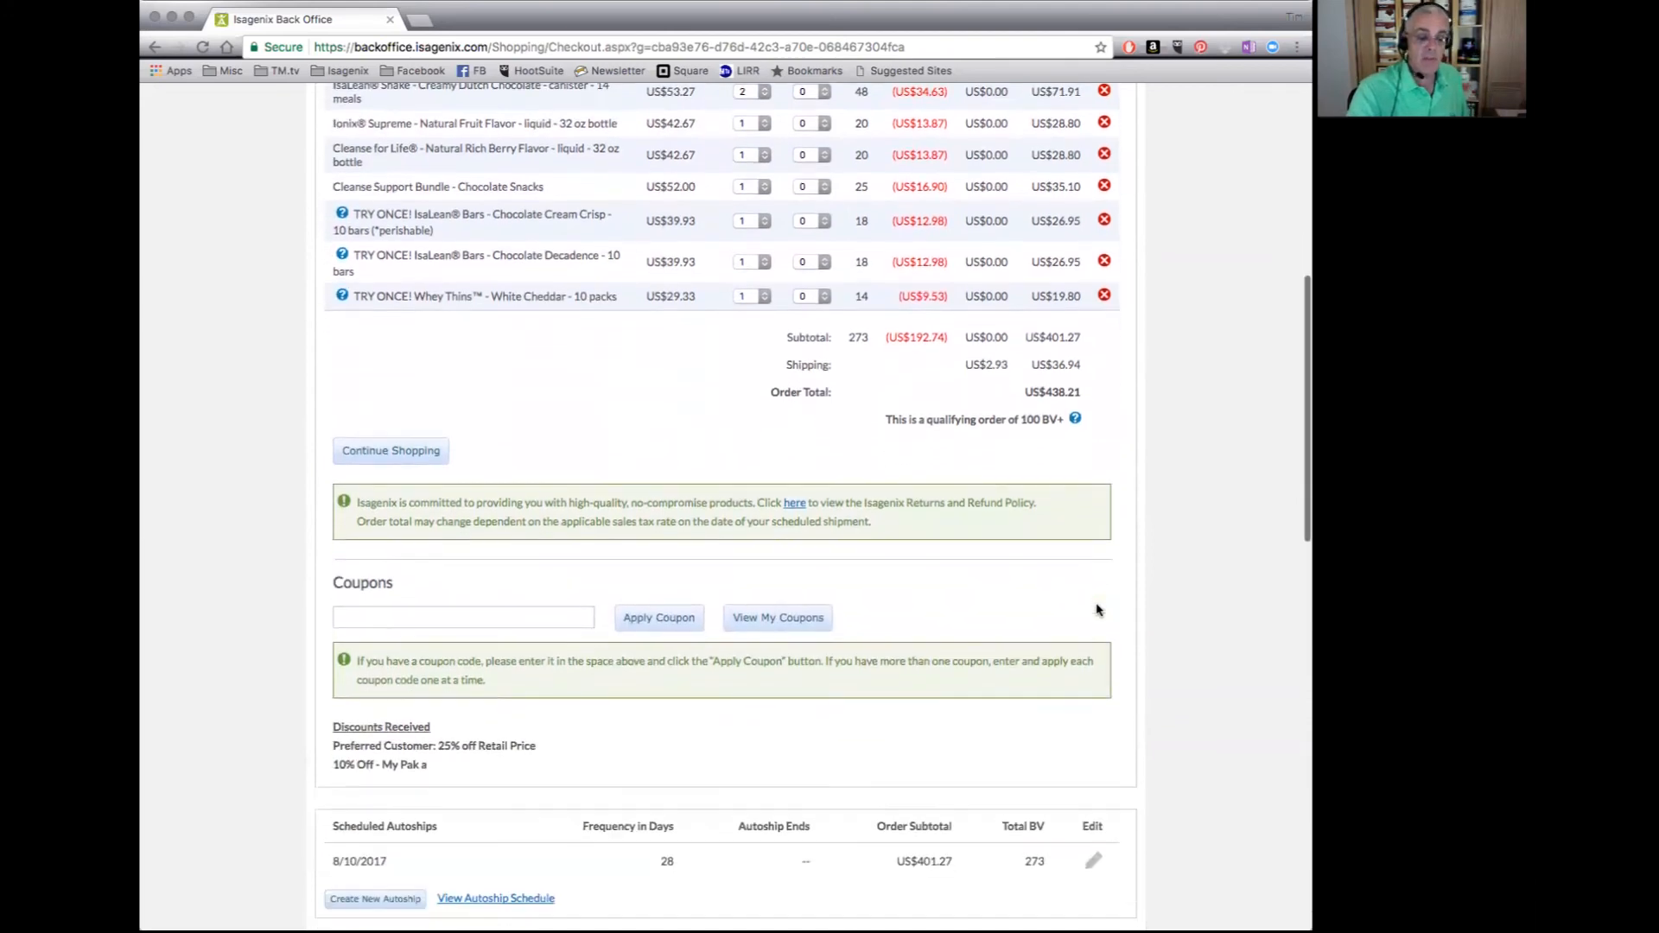
scroll(1102, 611, down, 5)
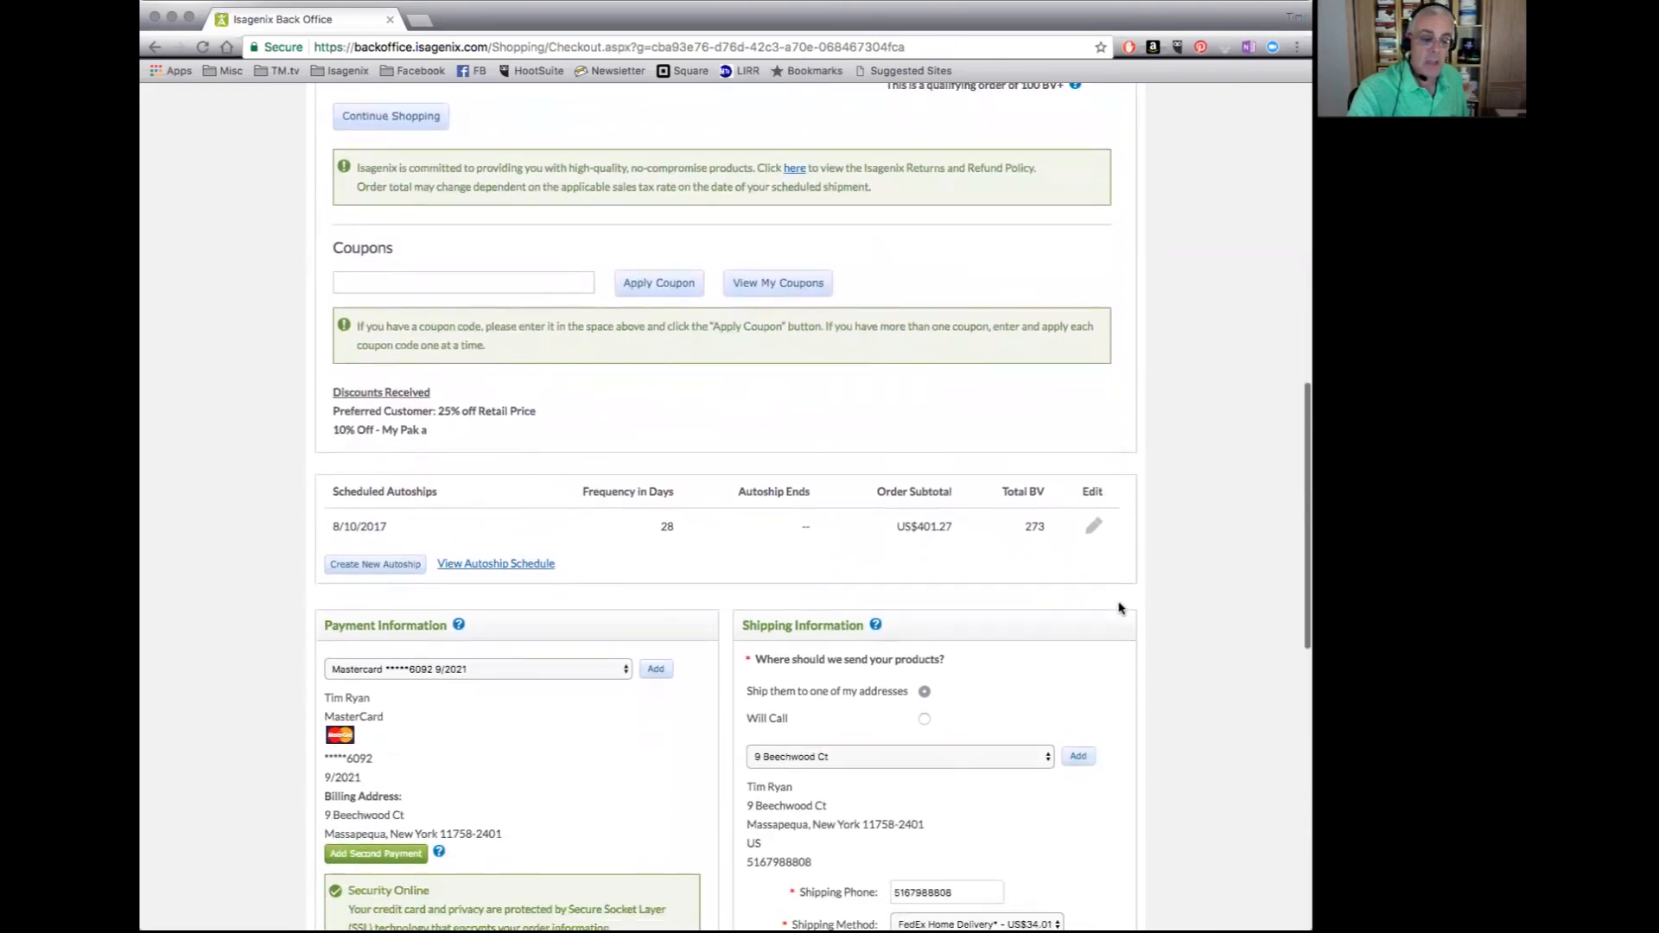
scroll(1123, 607, down, 1)
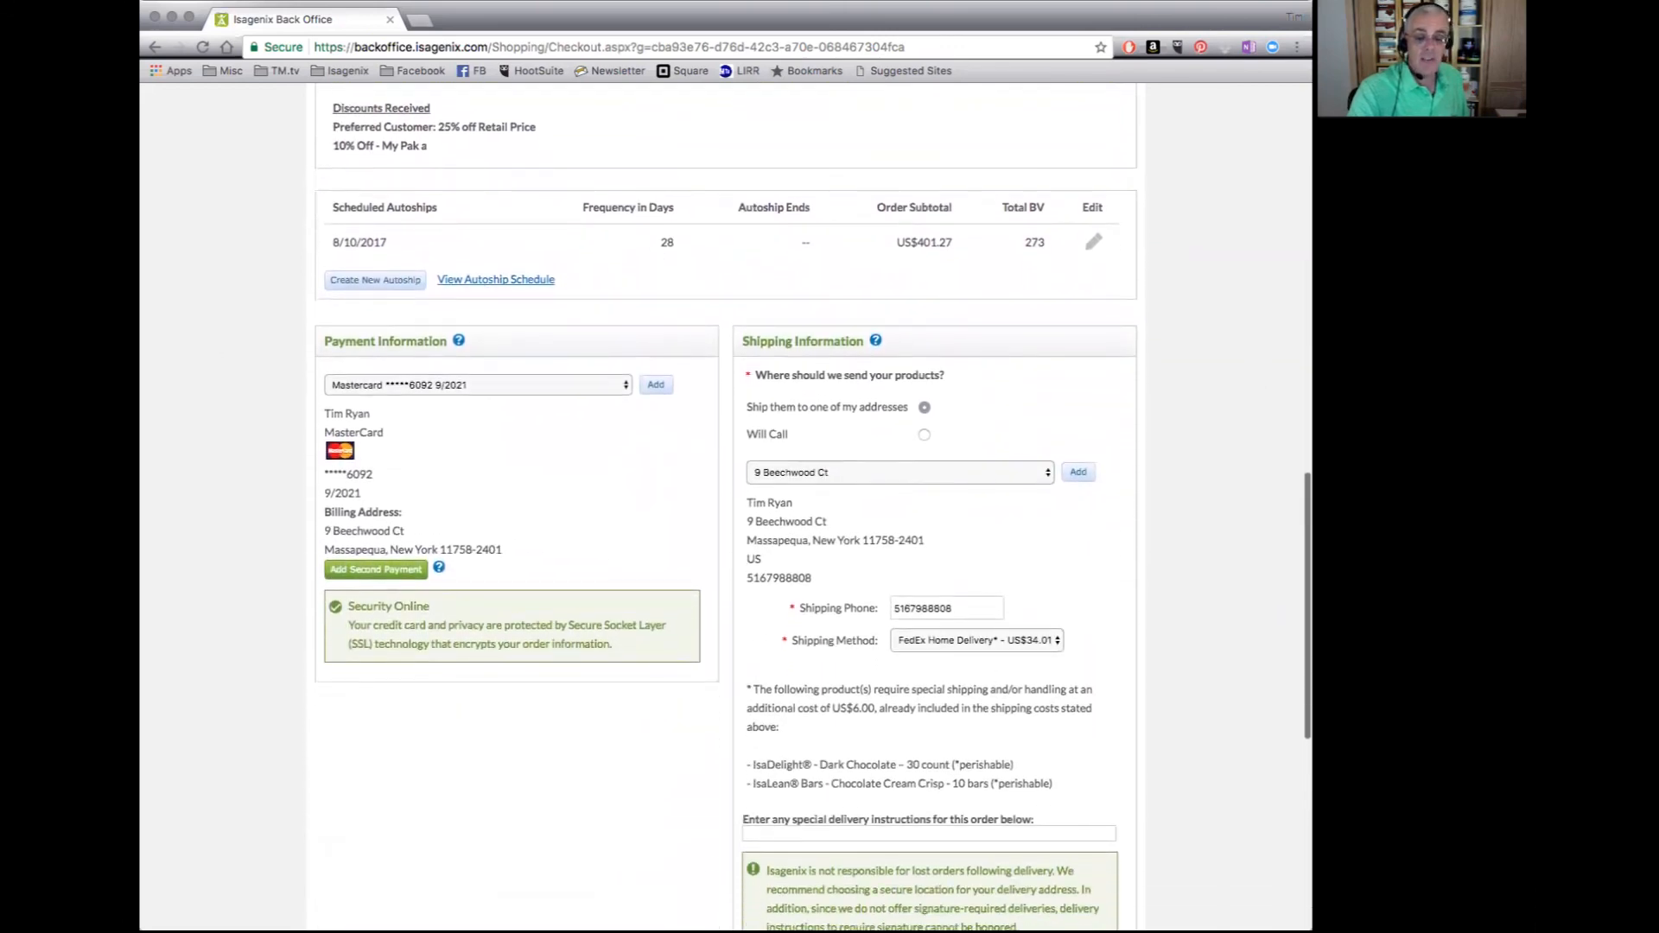
Step: Confirm the edited autoship order and review its receipt, covering the product list, order totals, scheduled autoships, payment information and shipping information
scroll(1197, 616, down, 5)
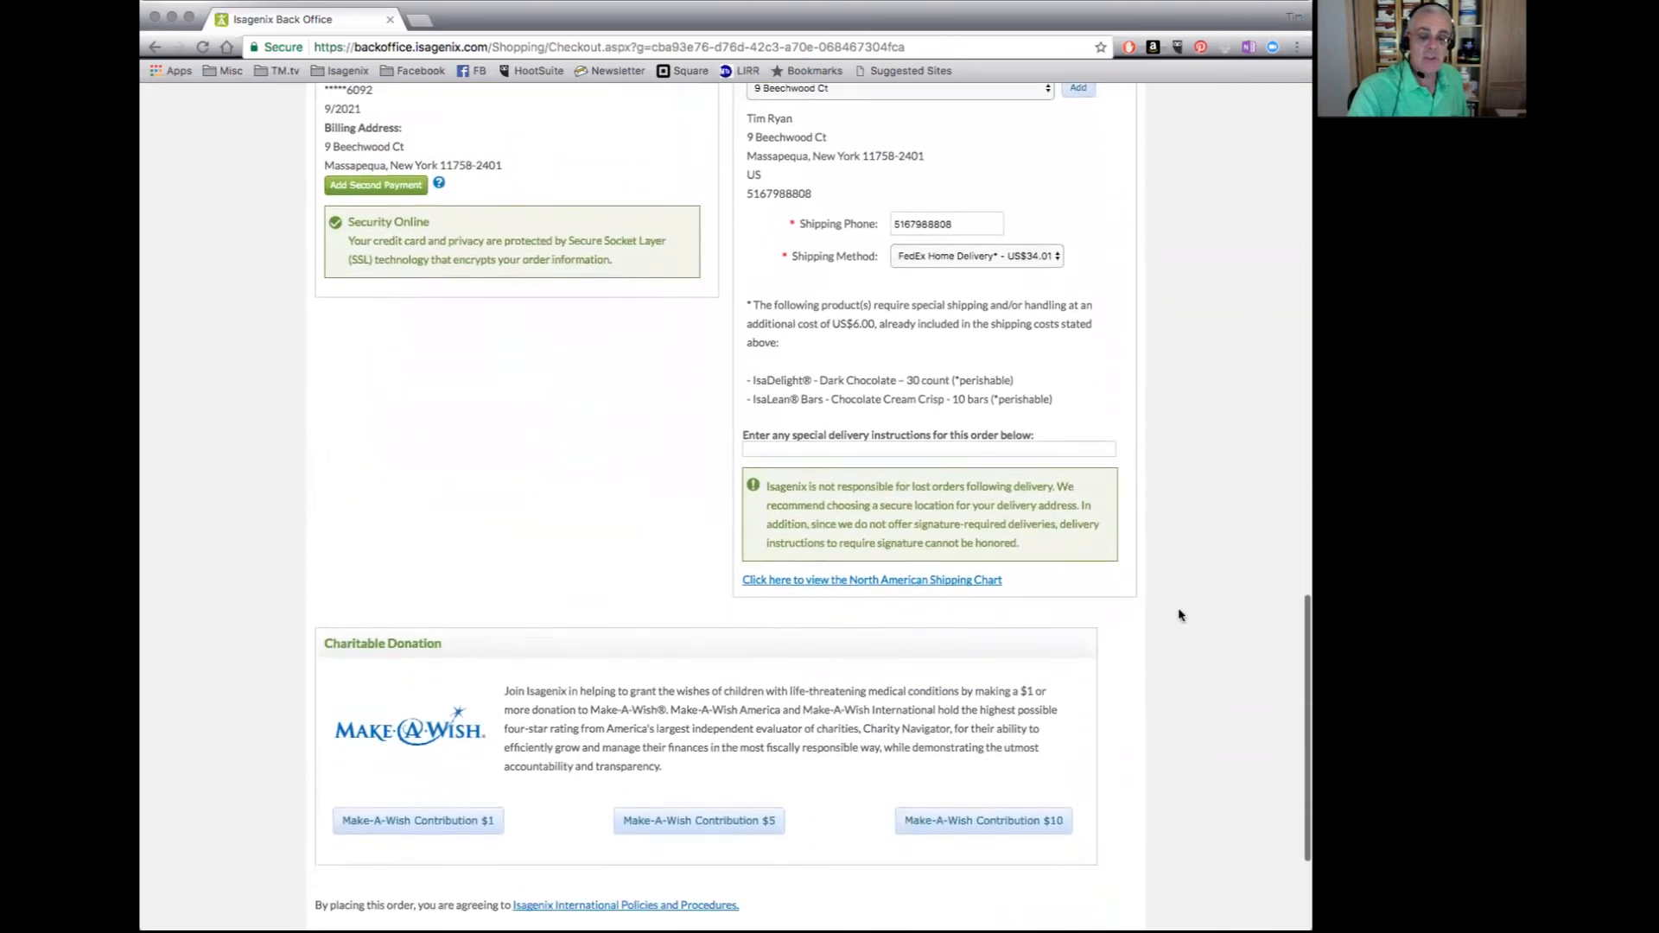
scroll(1180, 615, down, 2)
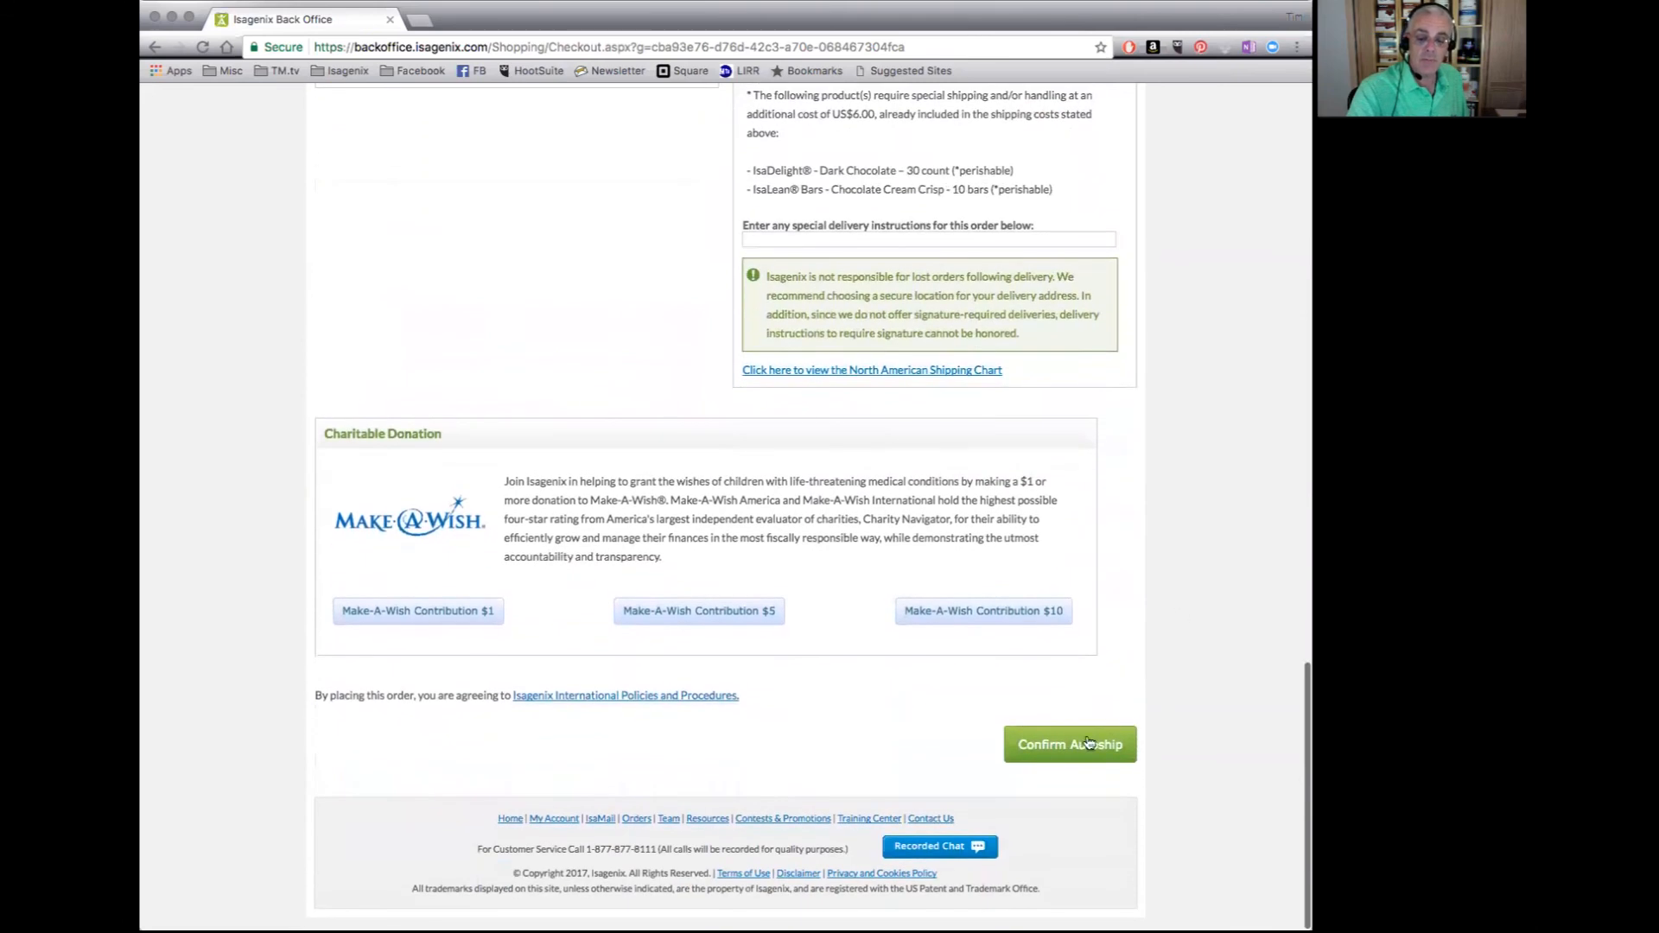
click(1080, 754)
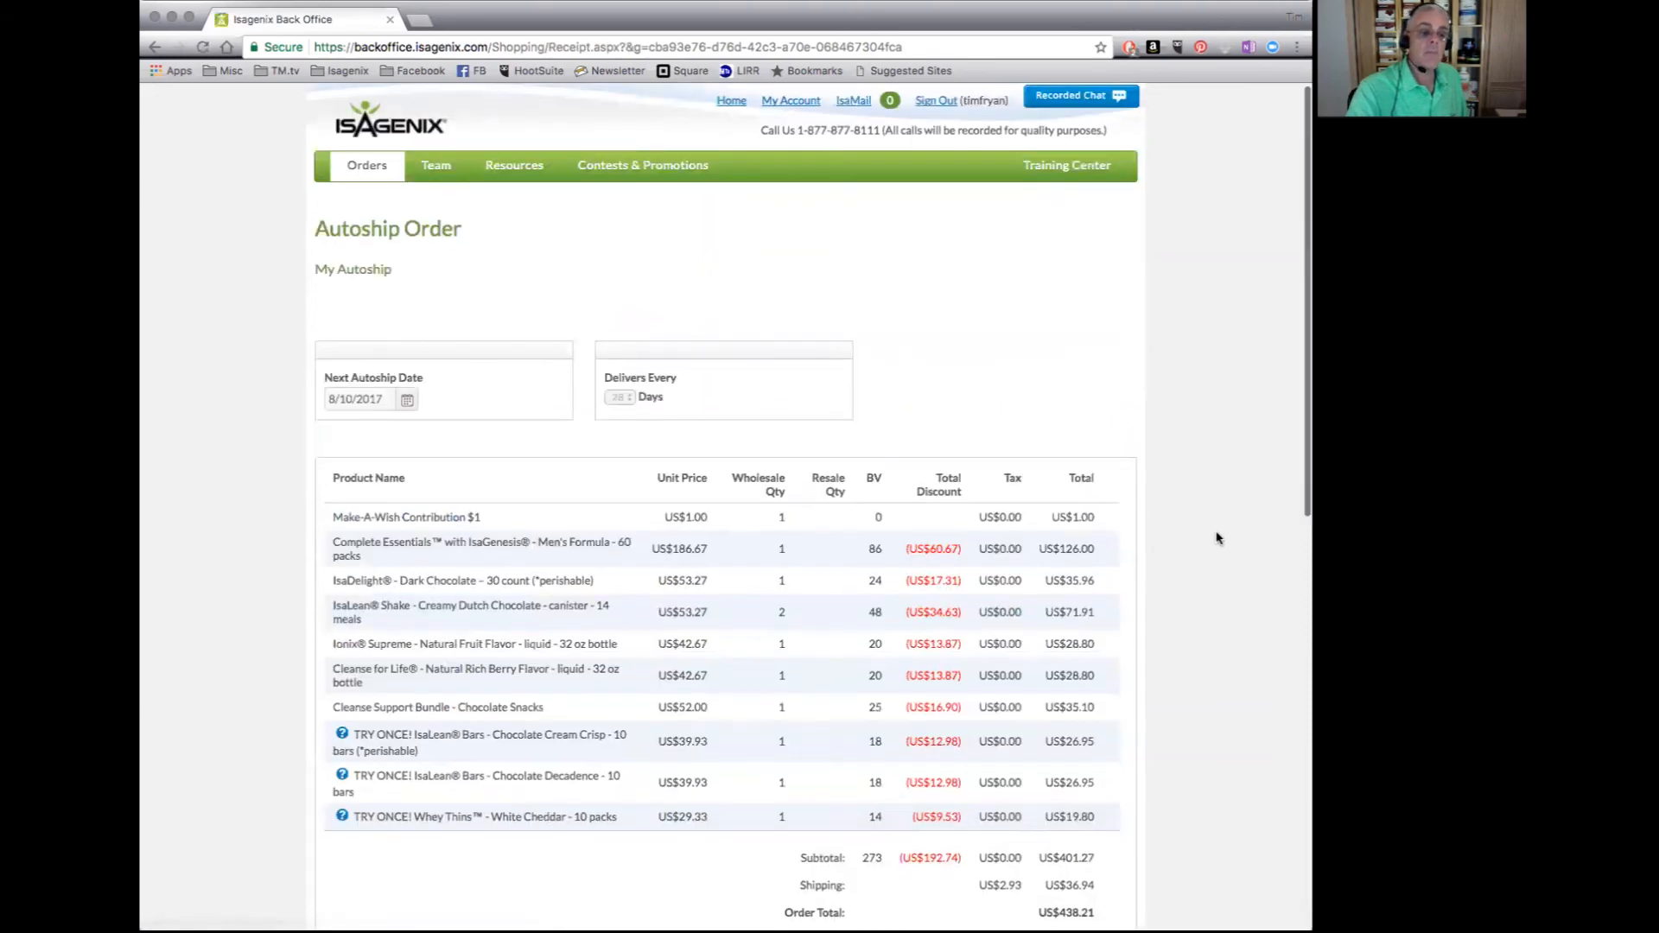
scroll(1217, 536, down, 5)
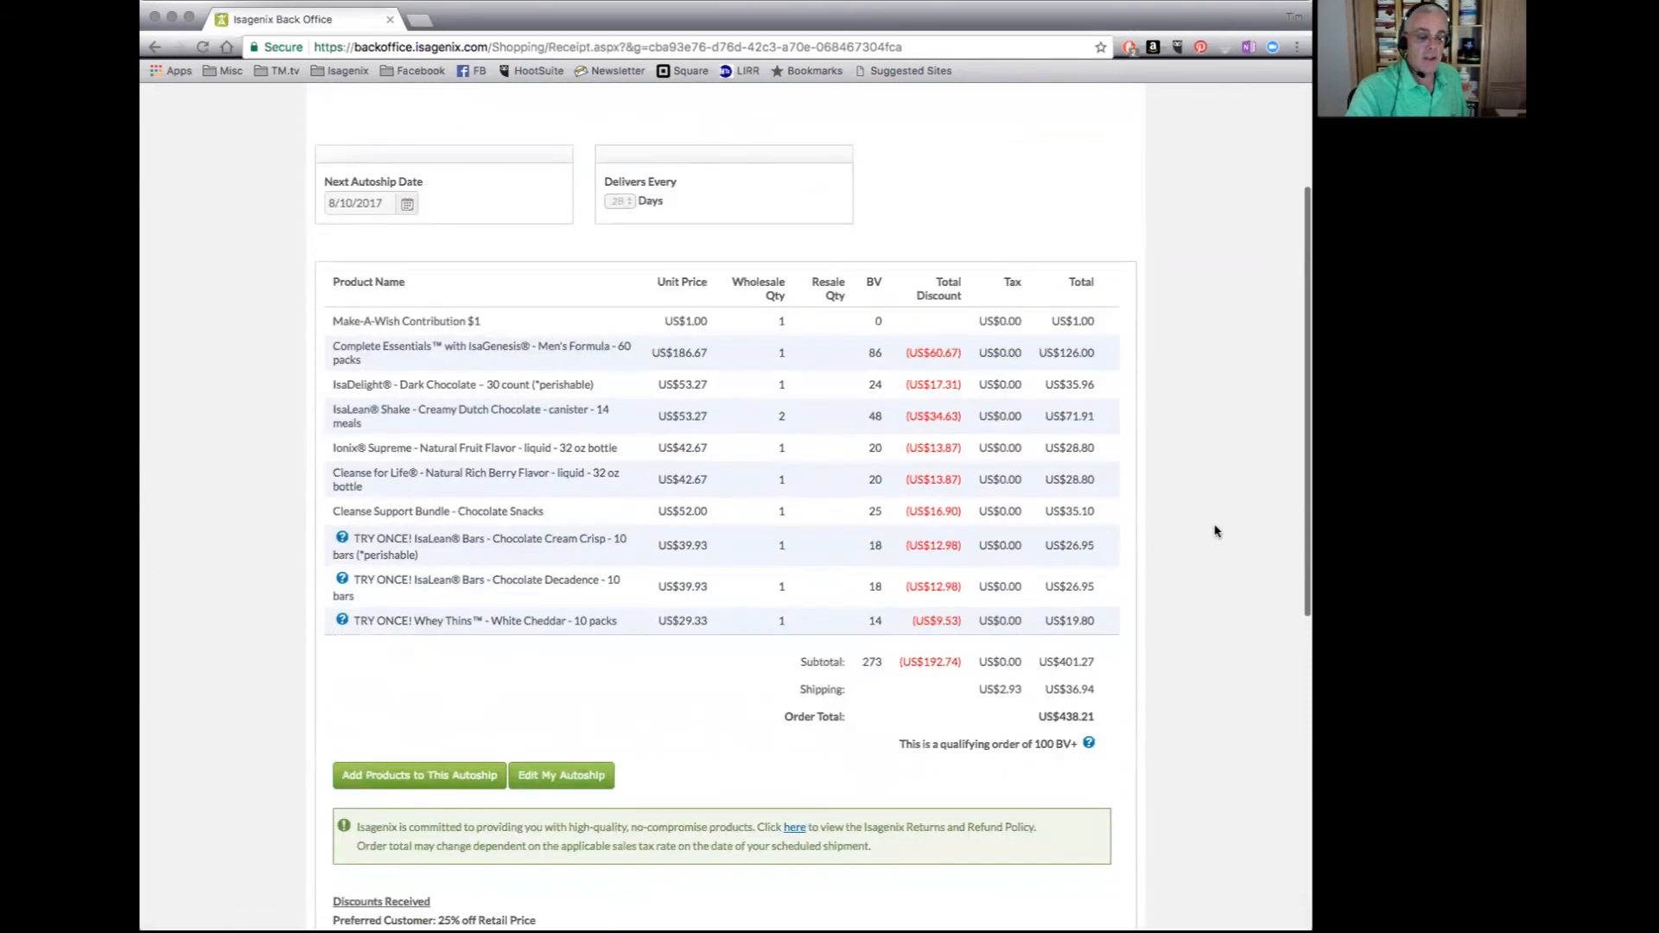
scroll(1217, 530, down, 14)
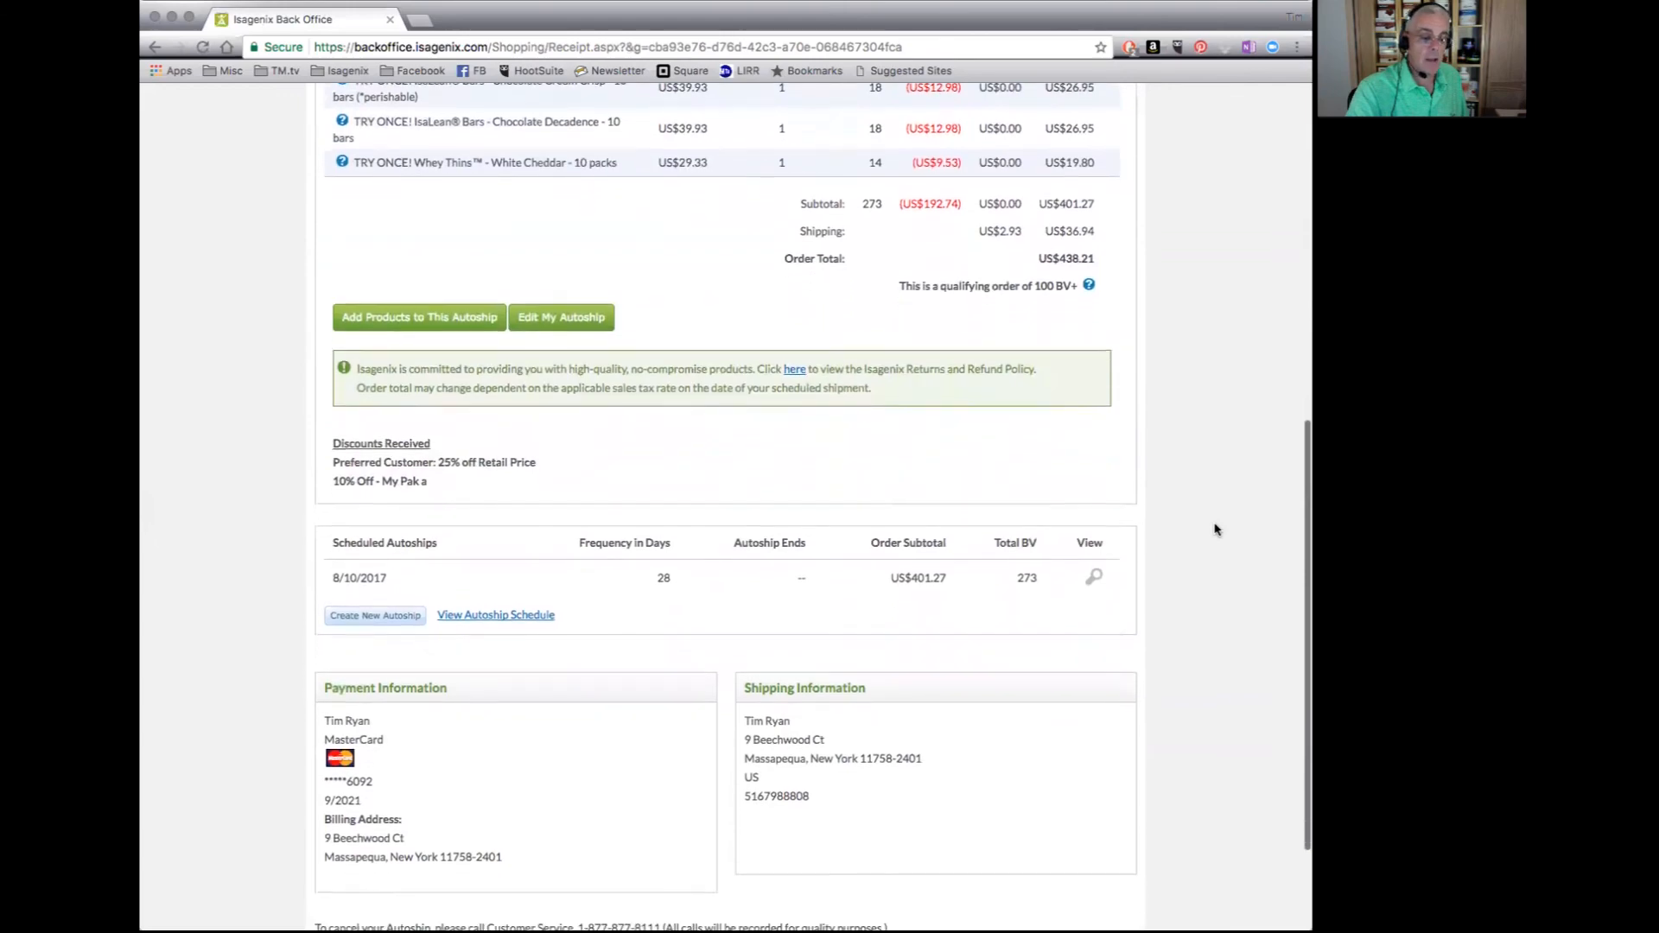
scroll(1217, 531, up, 13)
scroll(1215, 525, up, 6)
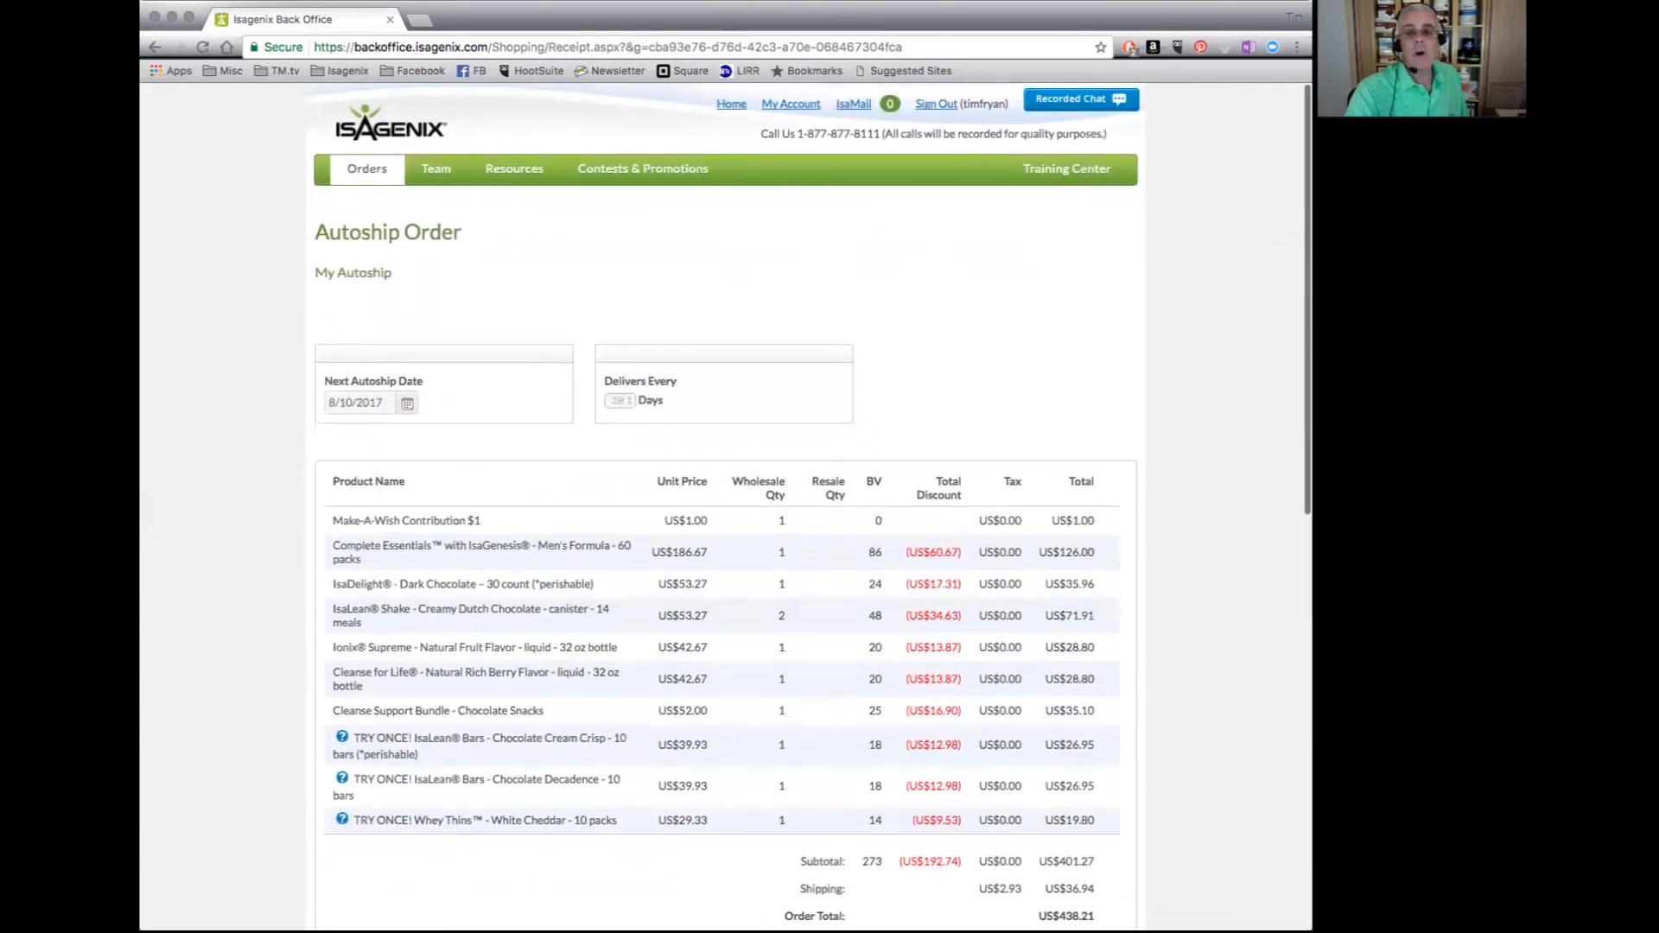